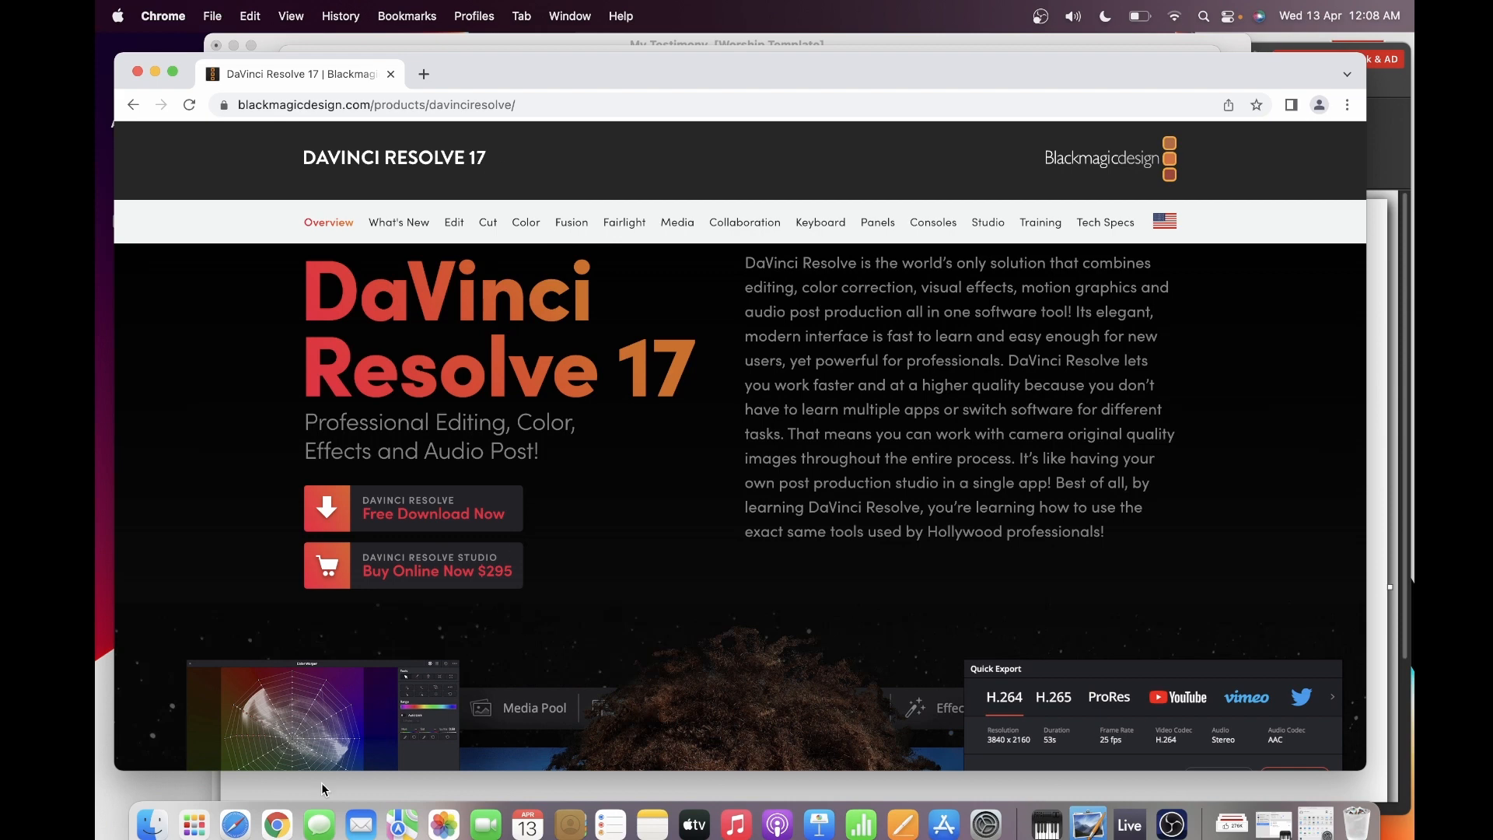
Launch DaVinci Resolve from its Finder folder and open the Demo project
click(152, 824)
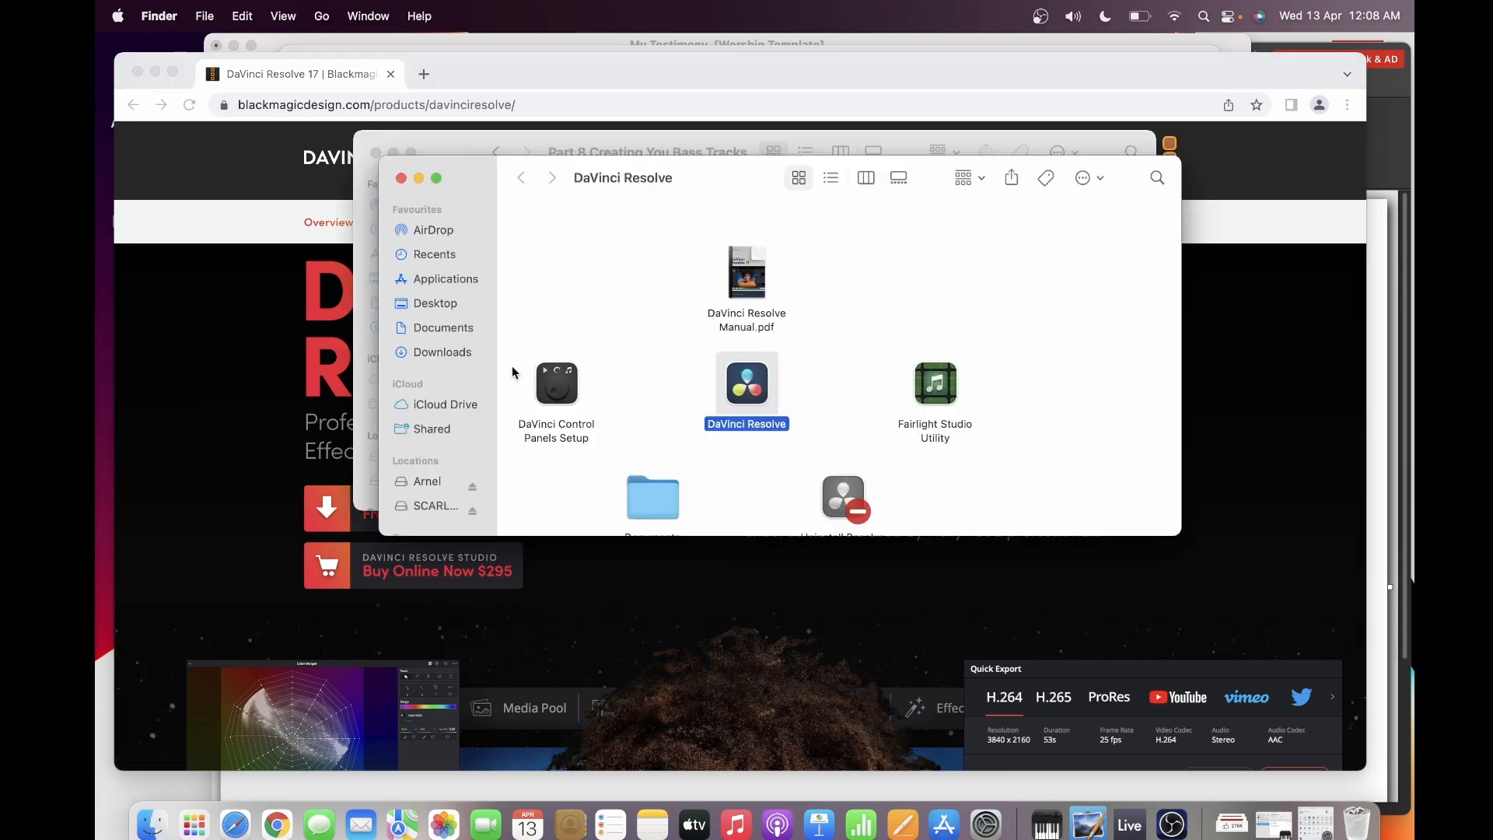
double_click(749, 385)
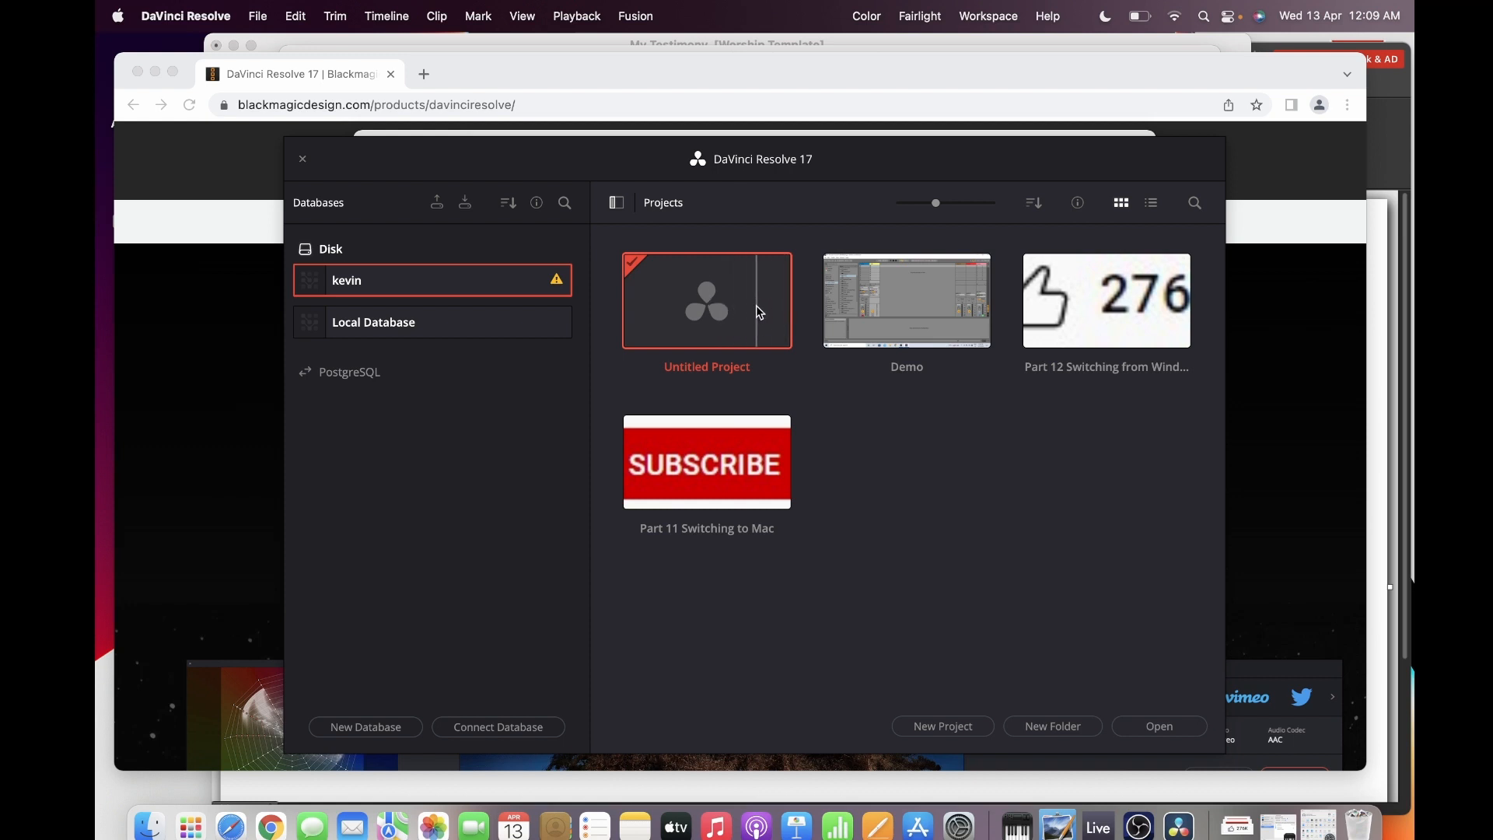
double_click(917, 311)
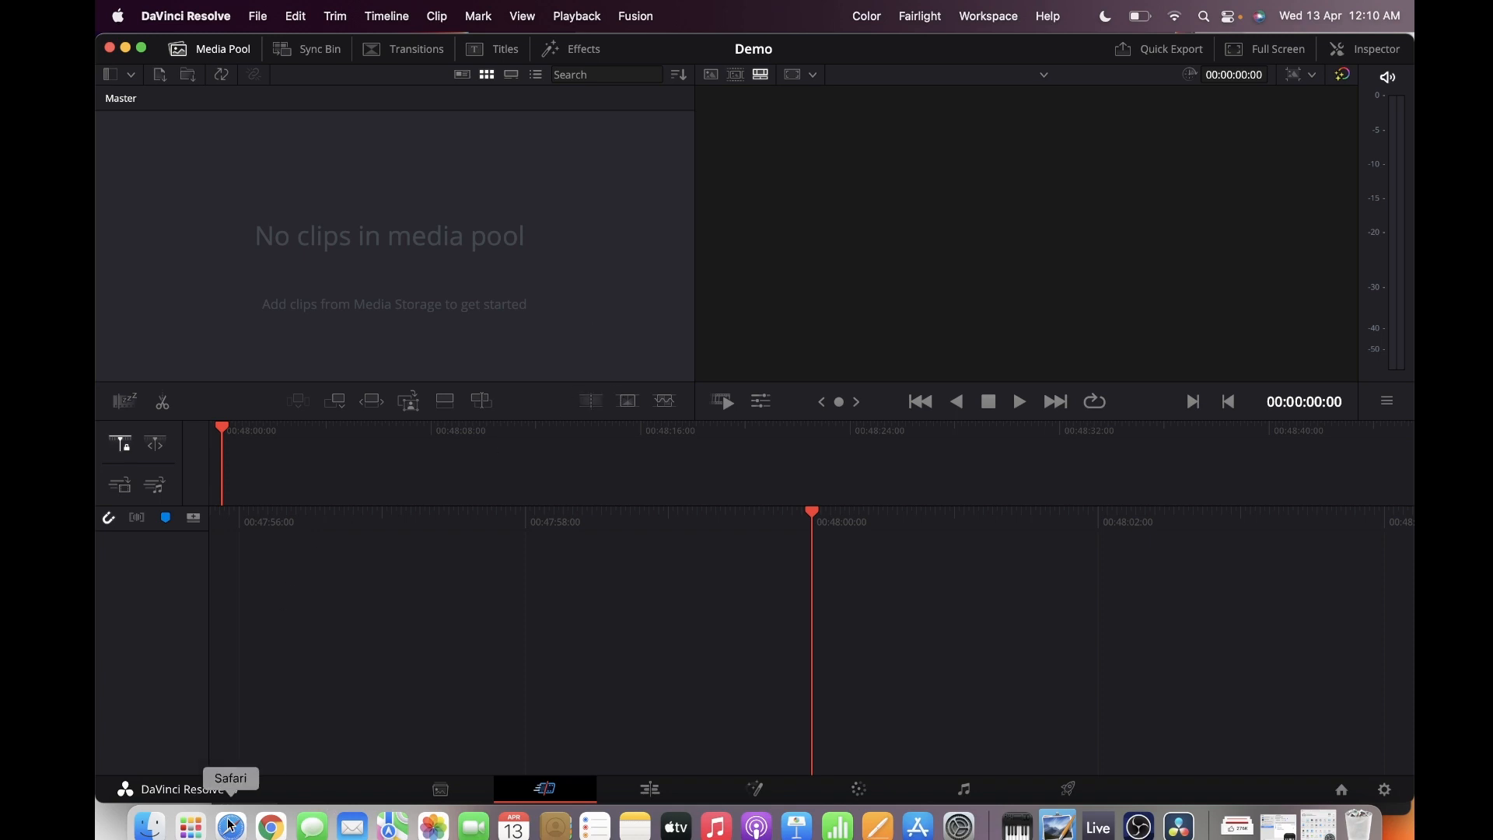
Import the Part 8 .mov video from the "Part 8 Creating You Bass Tracks" Finder folder into the media pool
click(143, 836)
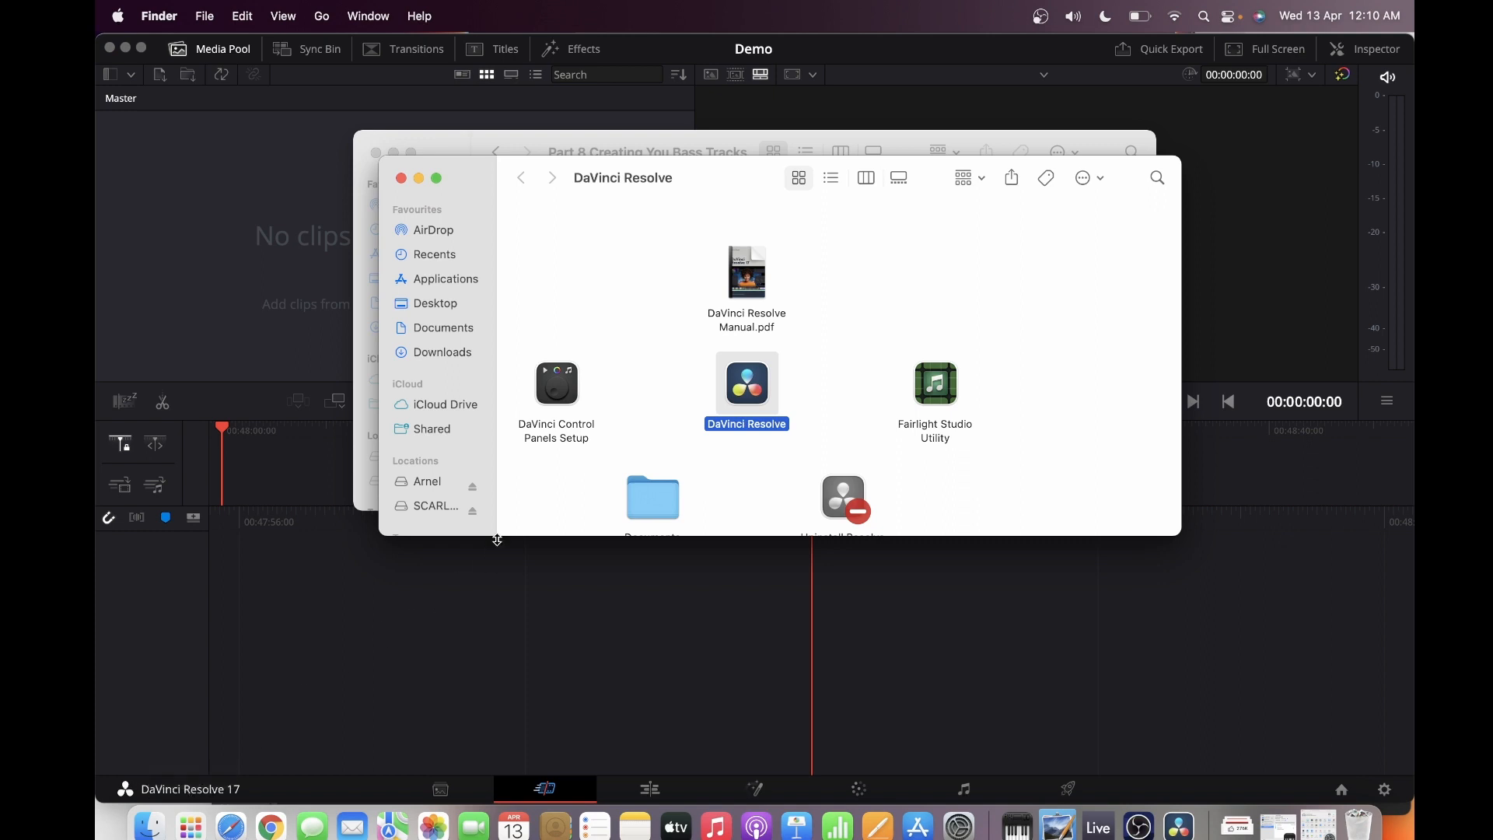
click(621, 137)
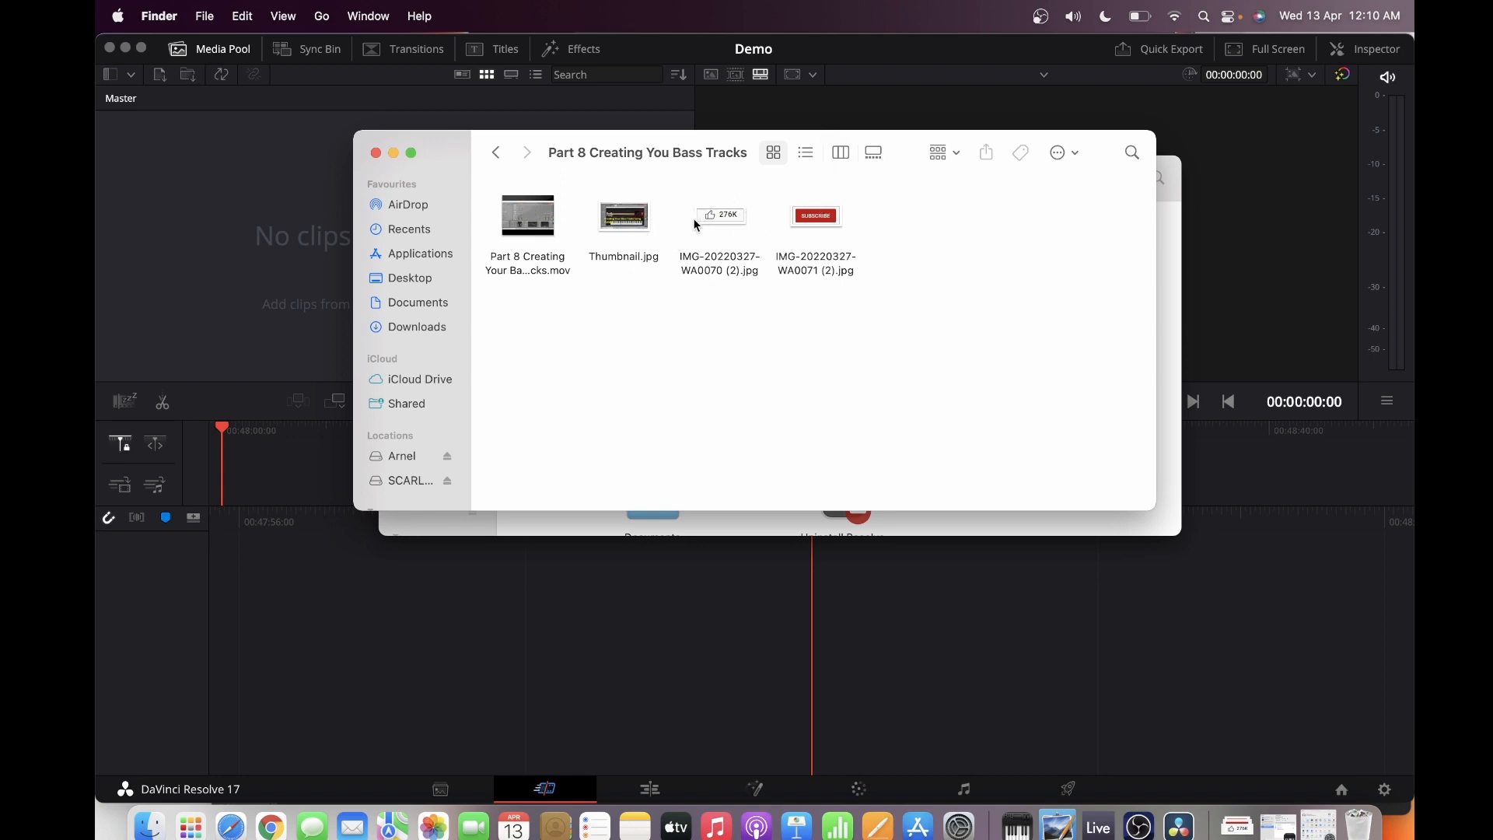
mouse_move(535, 222)
drag(543, 236, 172, 193)
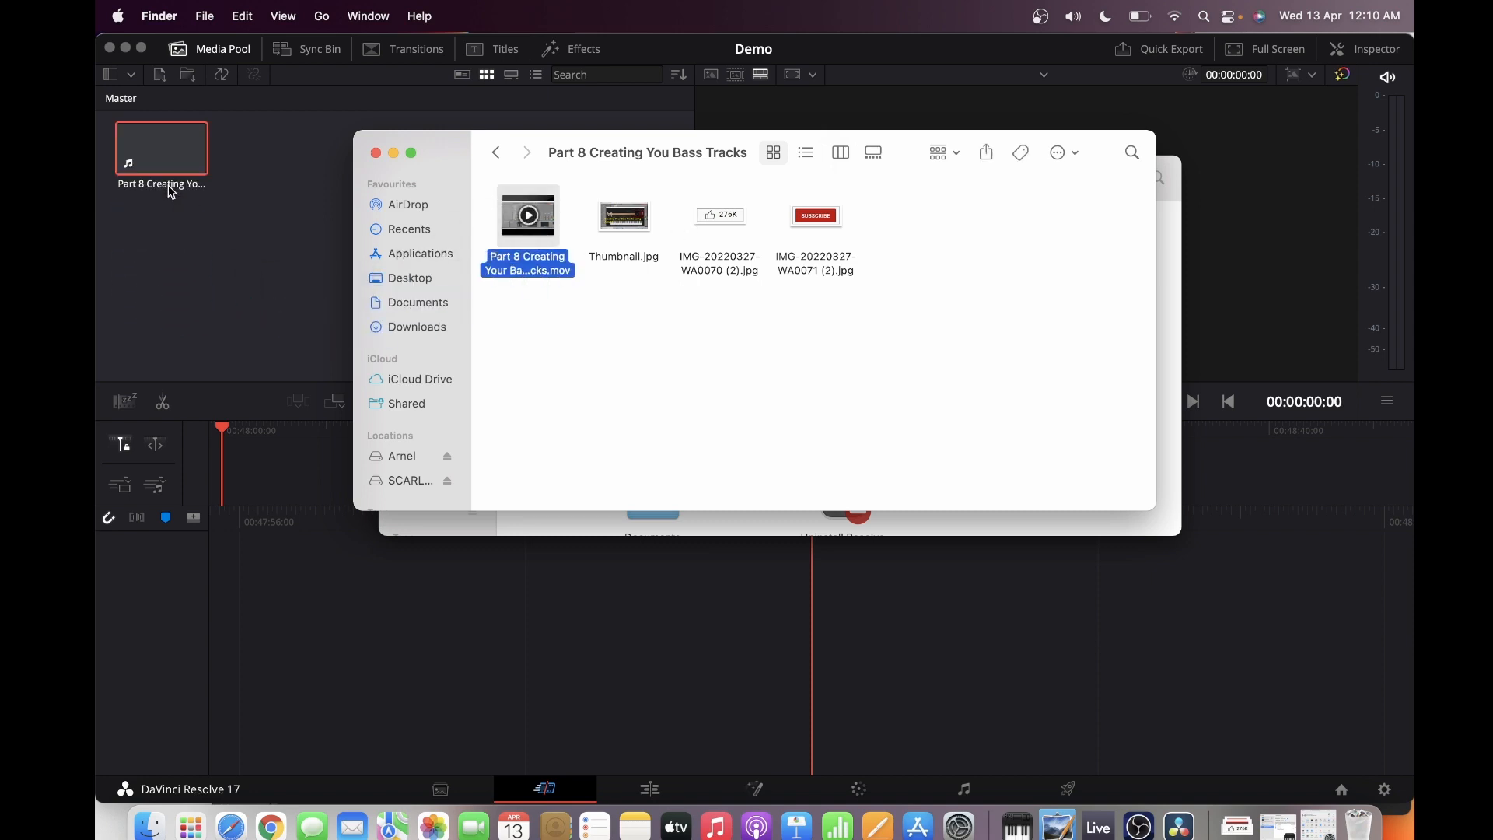
Add the images IMG-20220327-WA0070 (2).jpg and IMG-20220327-WA0071 (2).jpg to the media pool and return to DaVinci Resolve
click(742, 228)
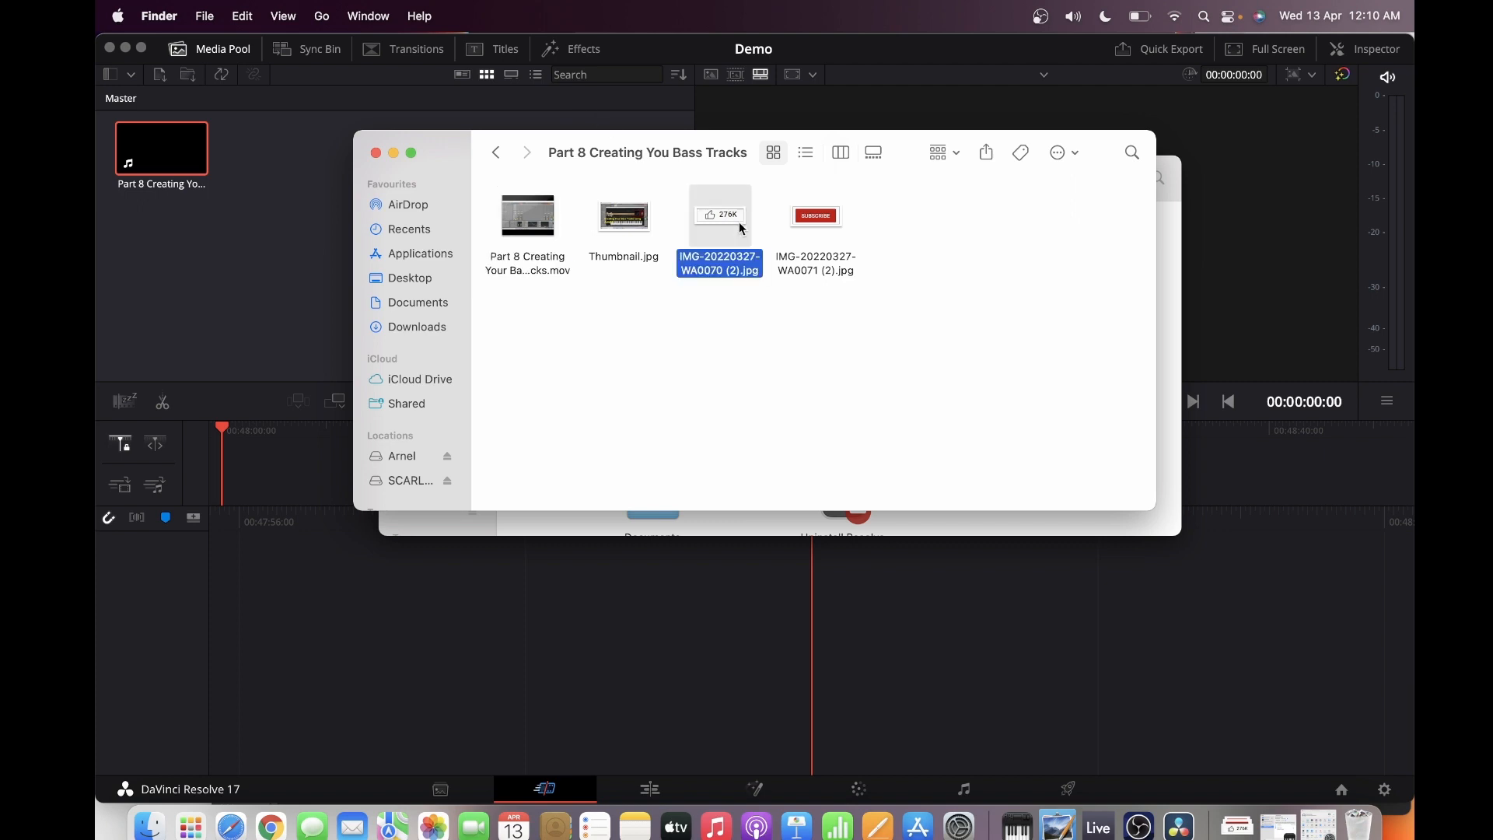
click(813, 219)
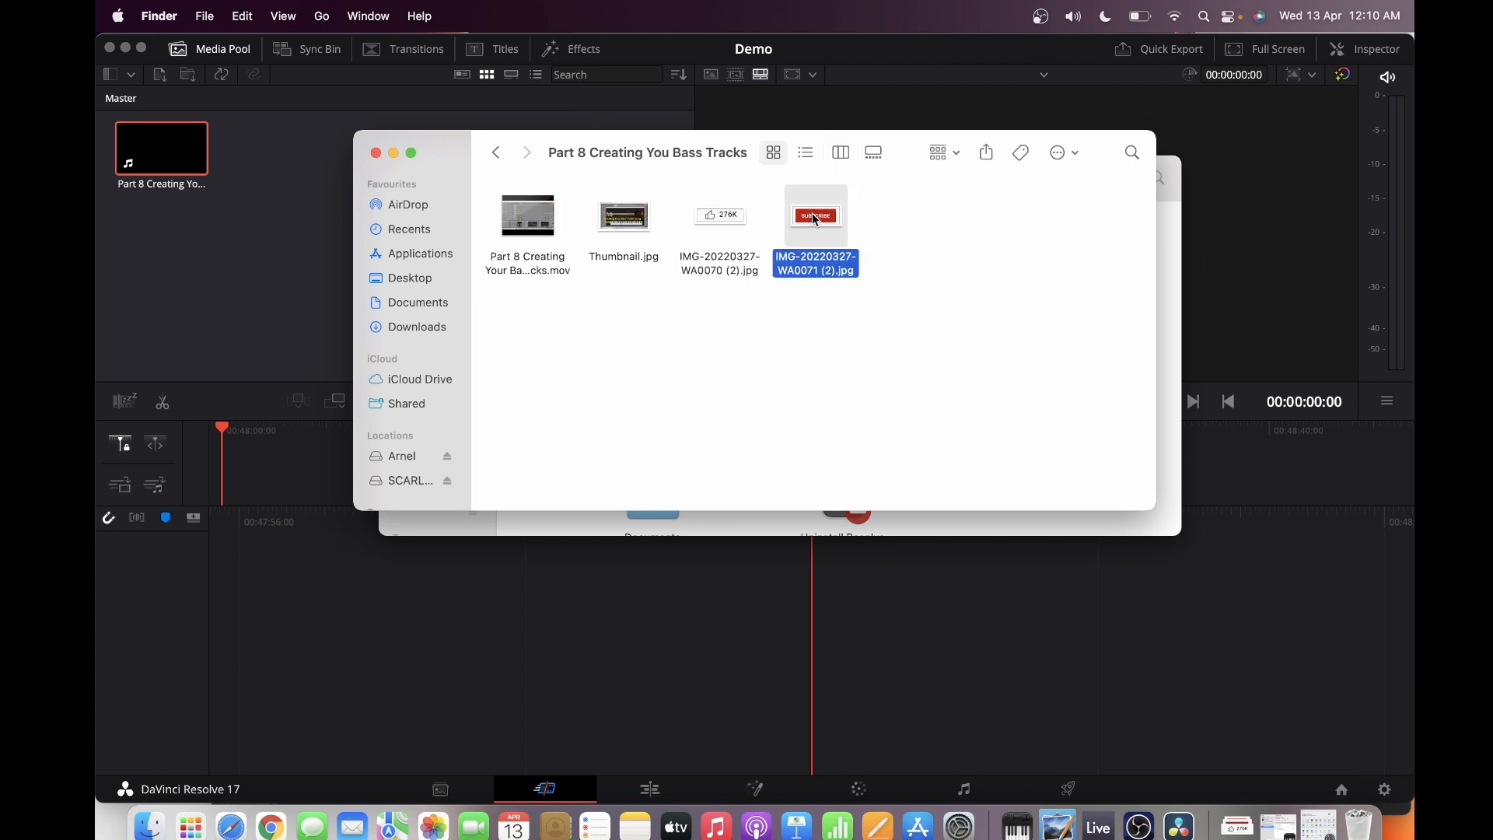
click(716, 219)
drag(716, 219, 261, 156)
click(832, 228)
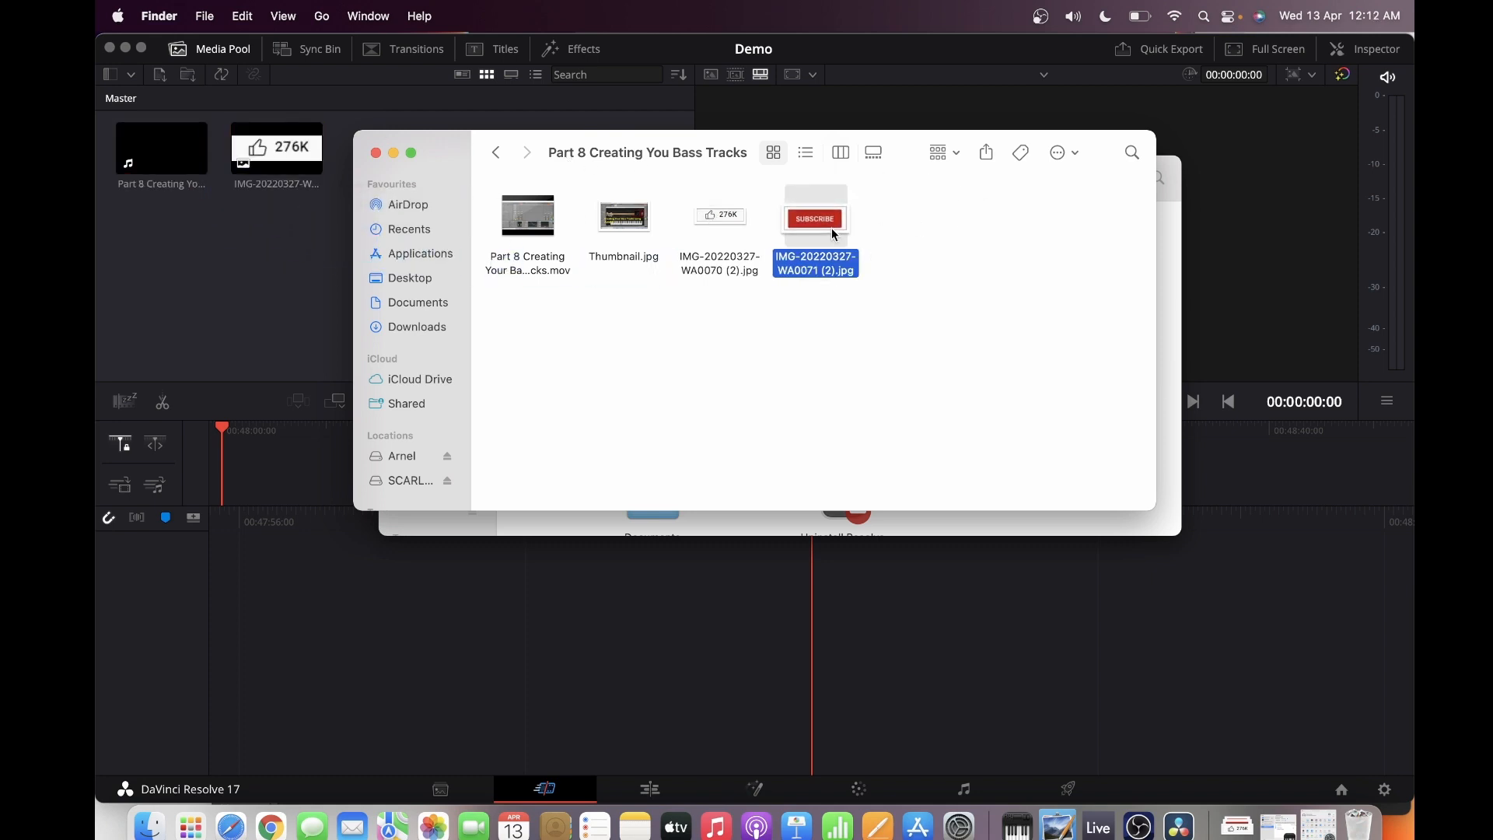
drag(833, 227, 393, 159)
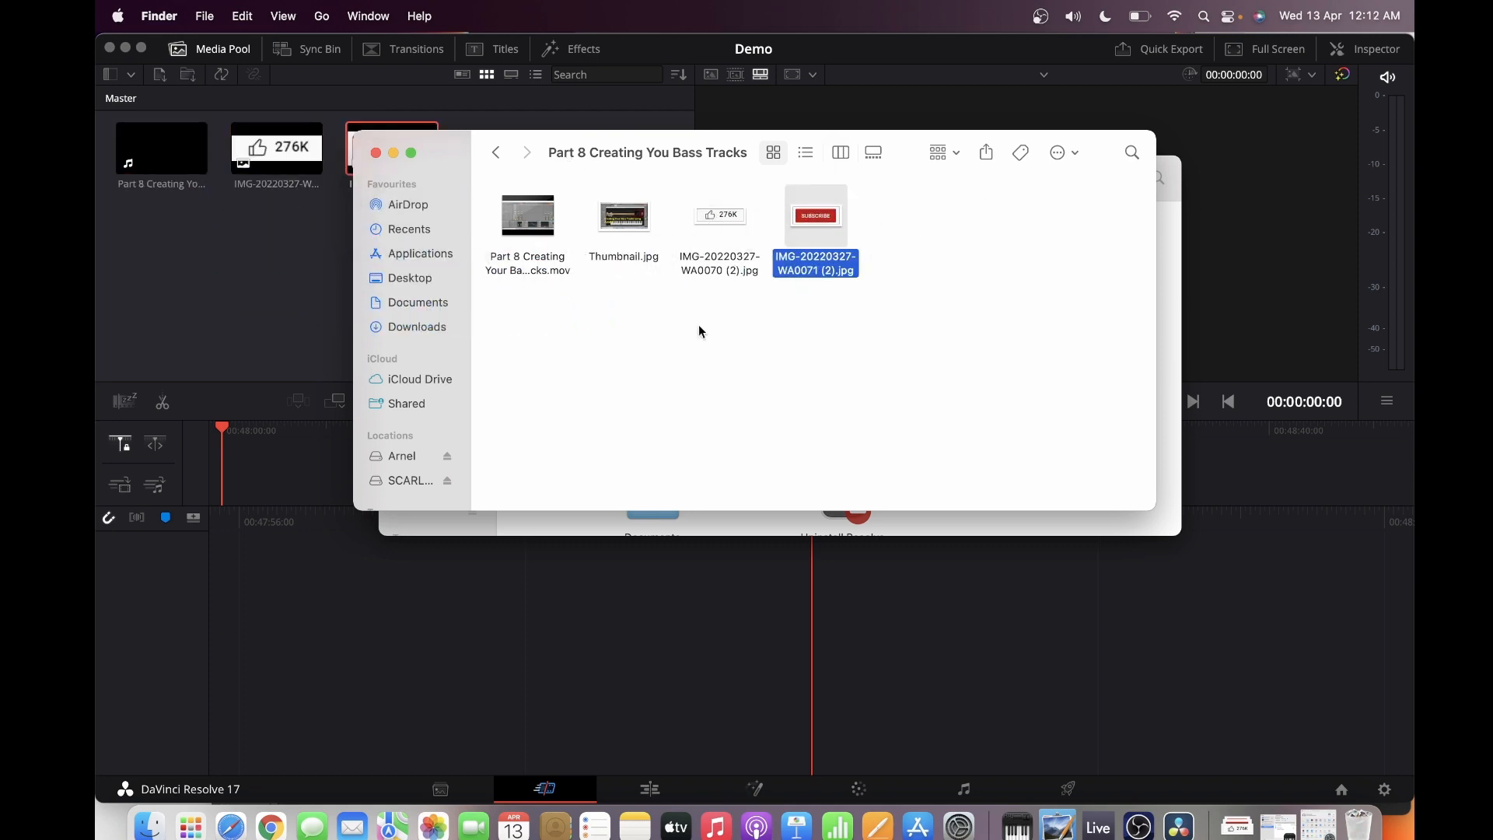
click(253, 302)
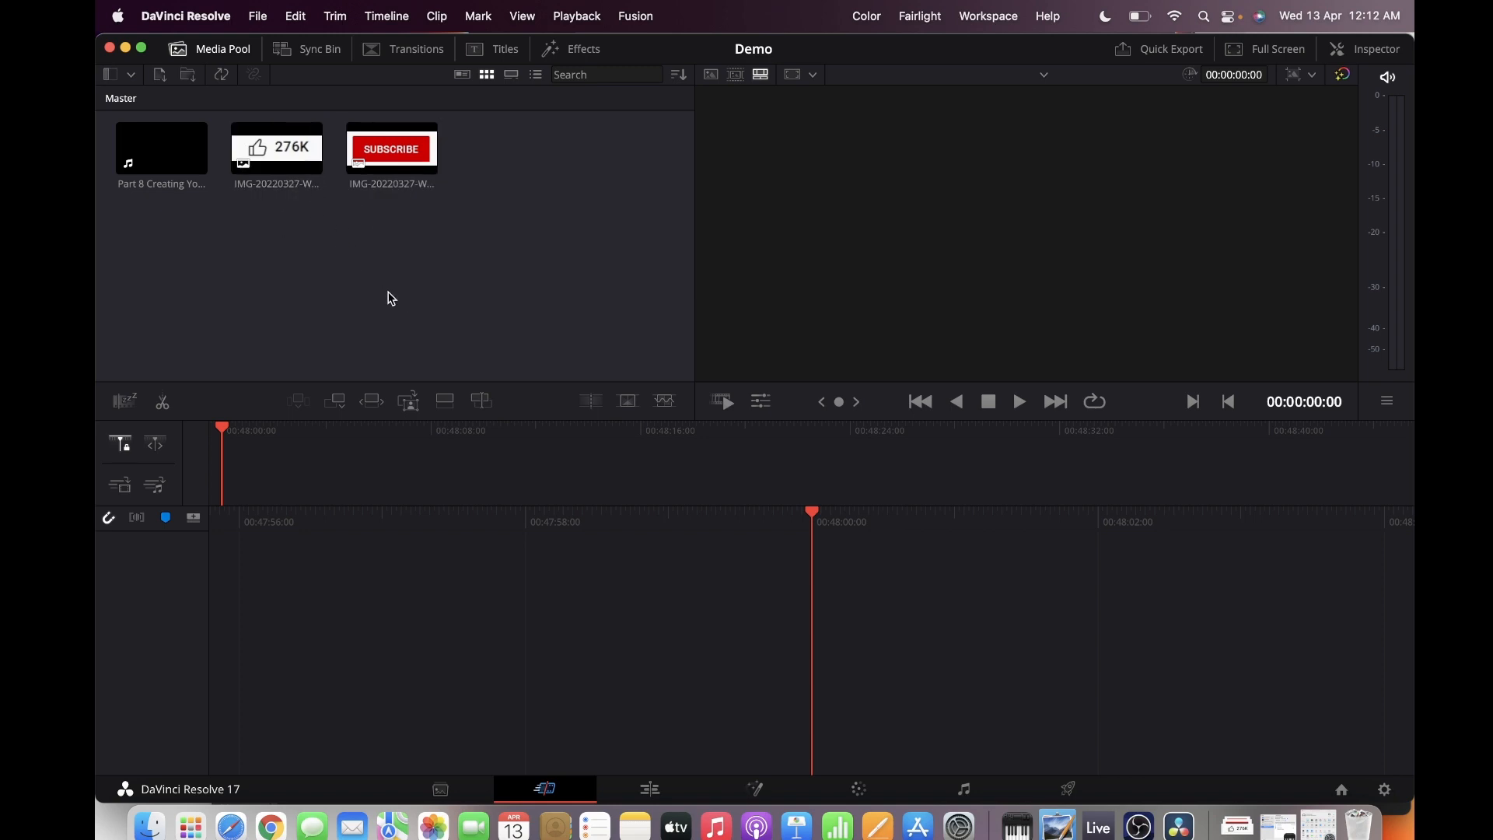
Place the Part 8 video from the media pool on the empty timeline as its first clip
click(205, 183)
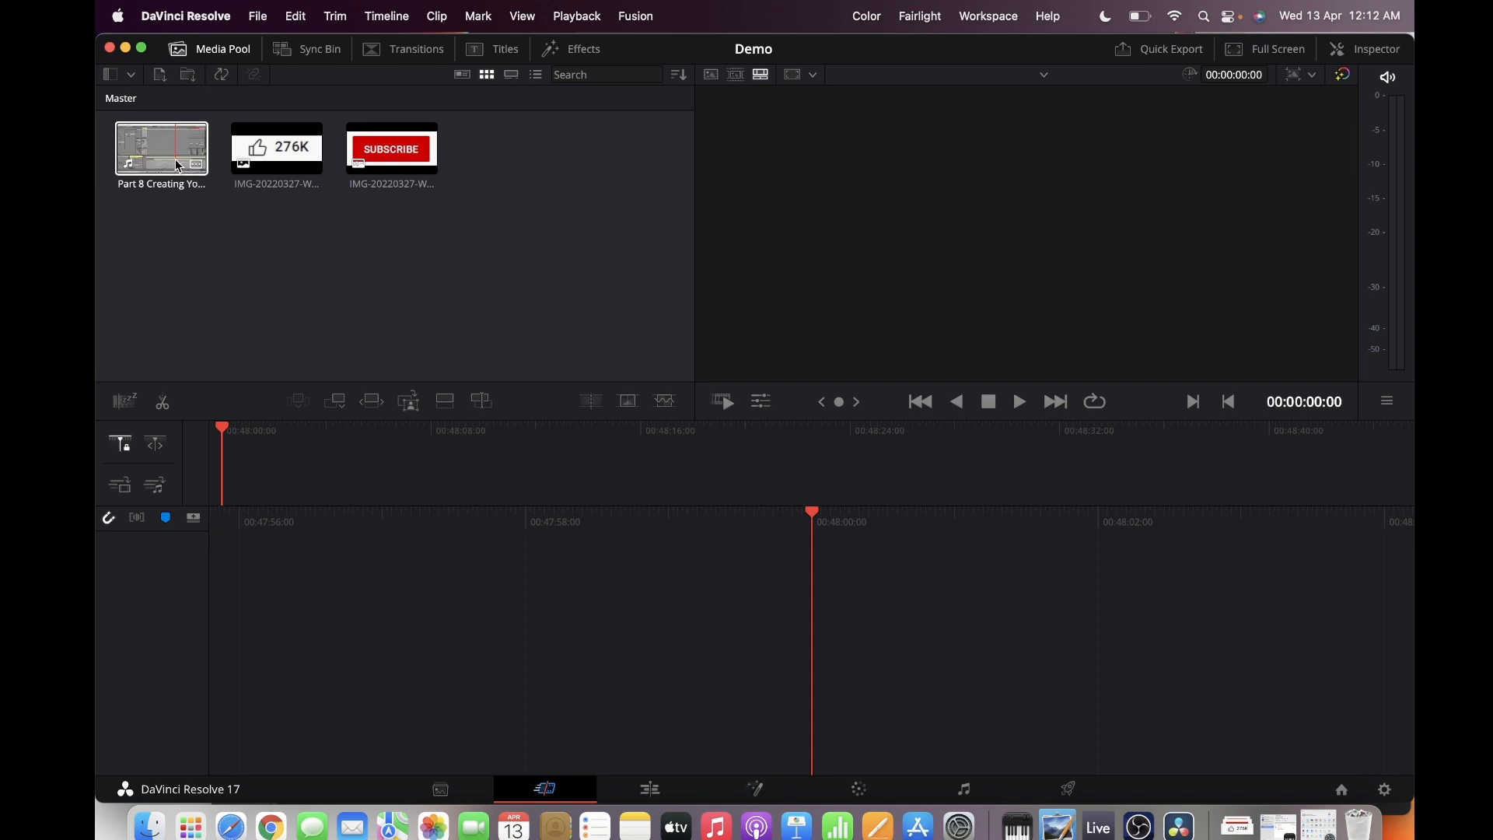
drag(187, 155, 933, 591)
drag(979, 652, 862, 715)
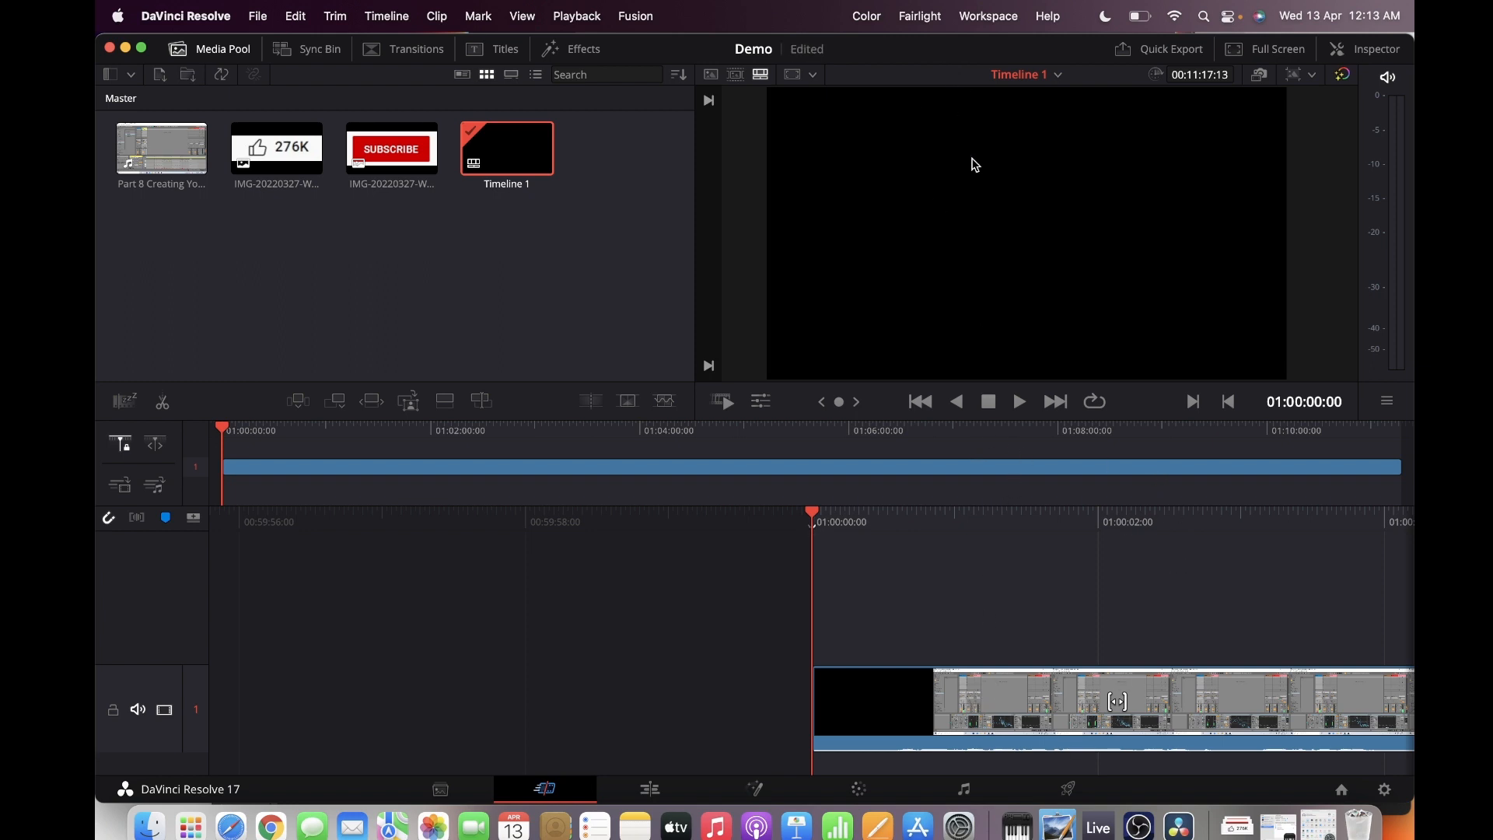
Preview the timeline at normal speed, at 2x and 4x fast forward, and in reverse
click(1091, 373)
key(space)
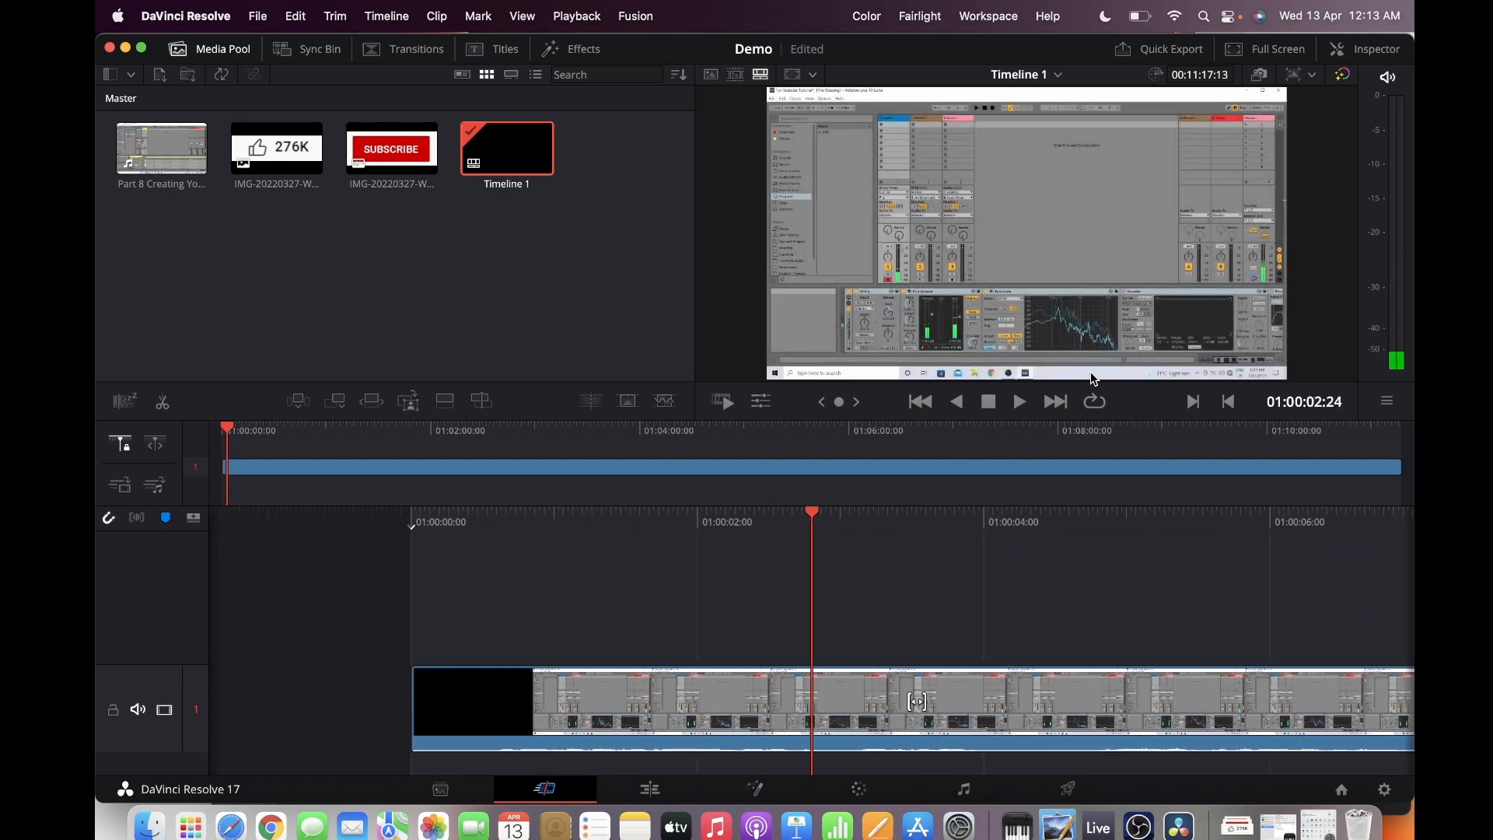
key(space)
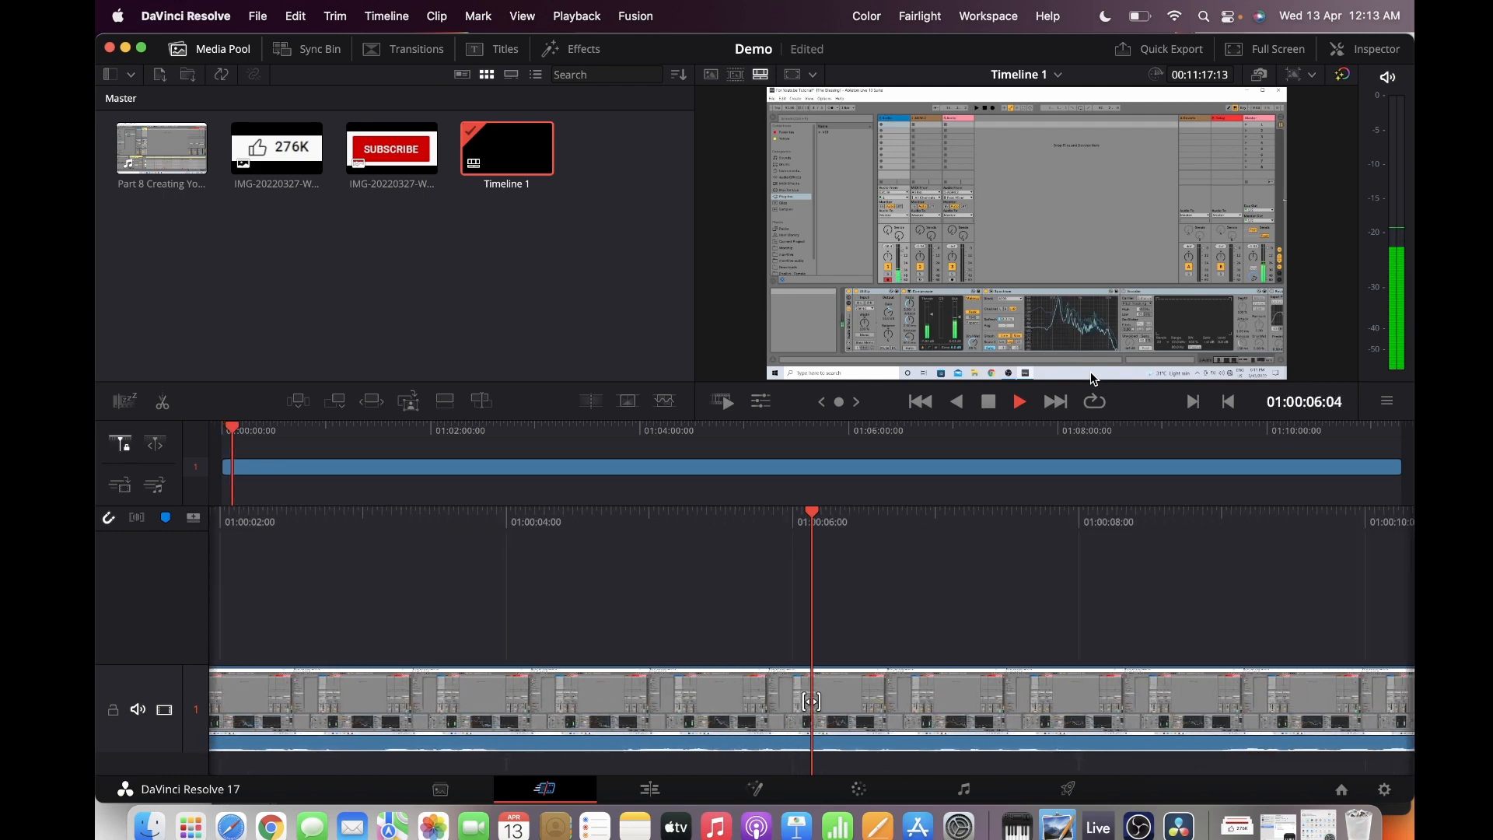
key(l)
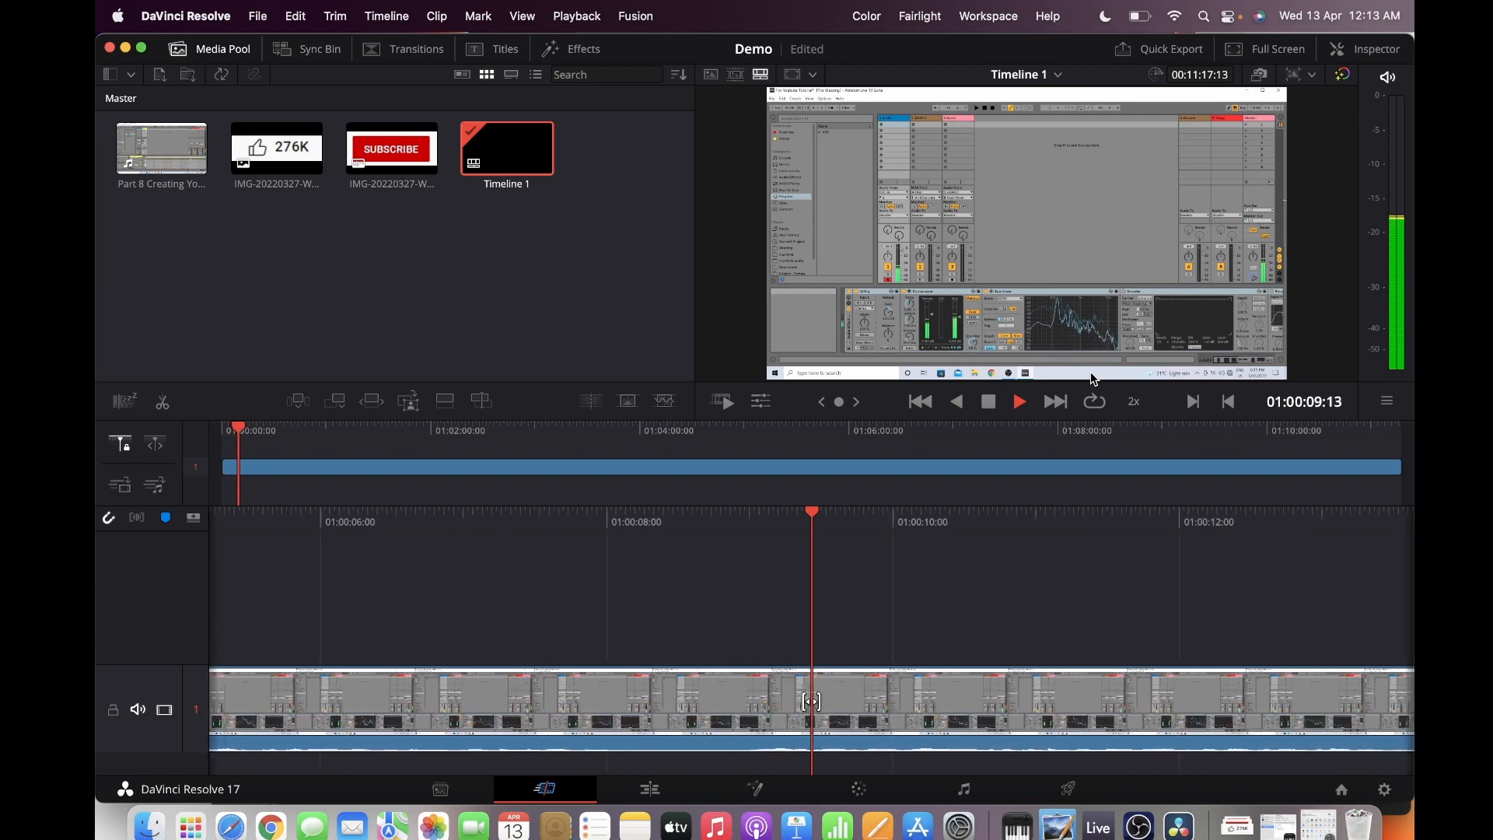
key(l)
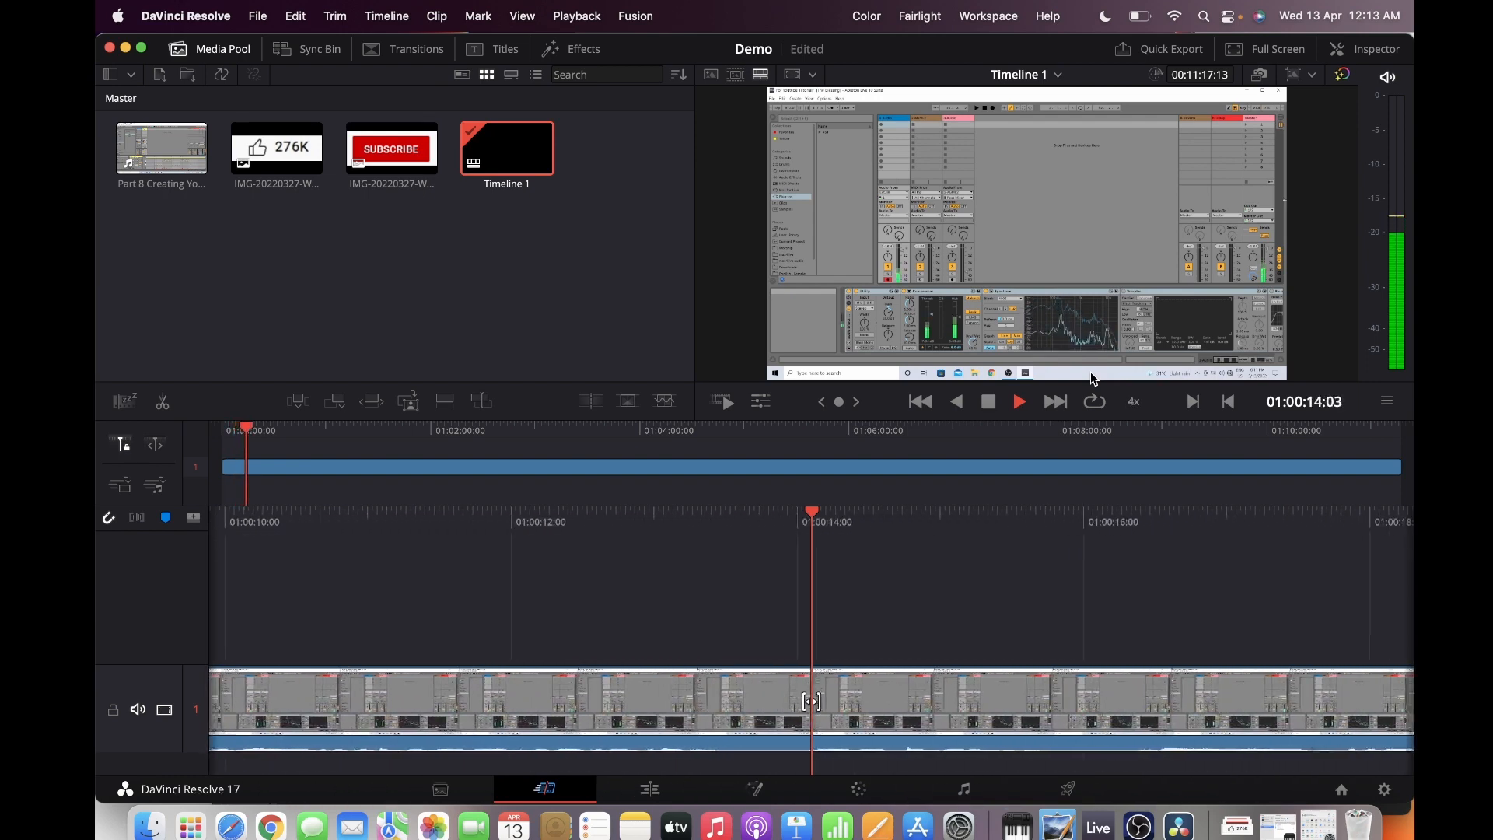
key(space)
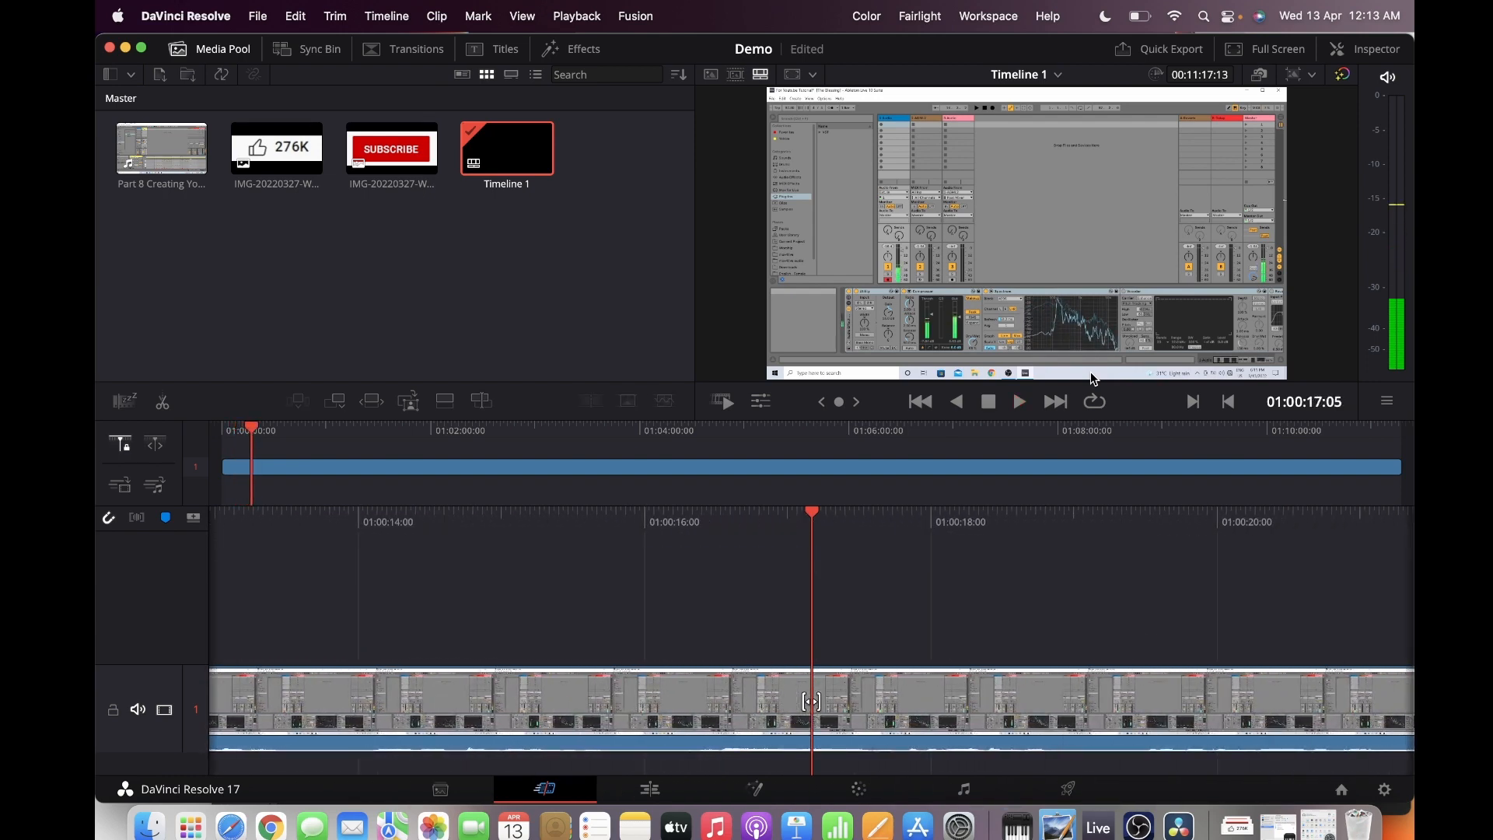
key(j)
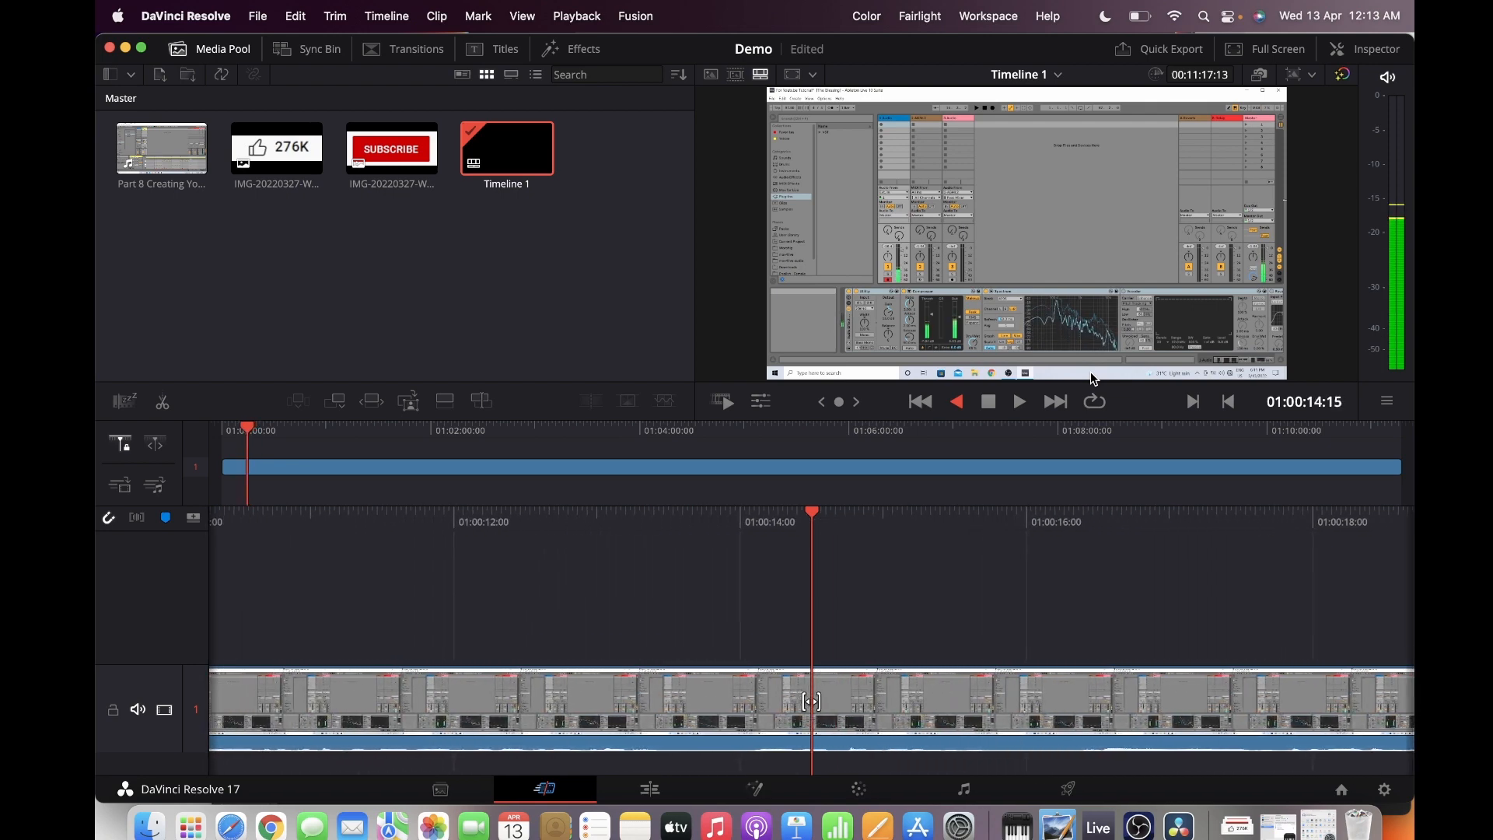
key(space)
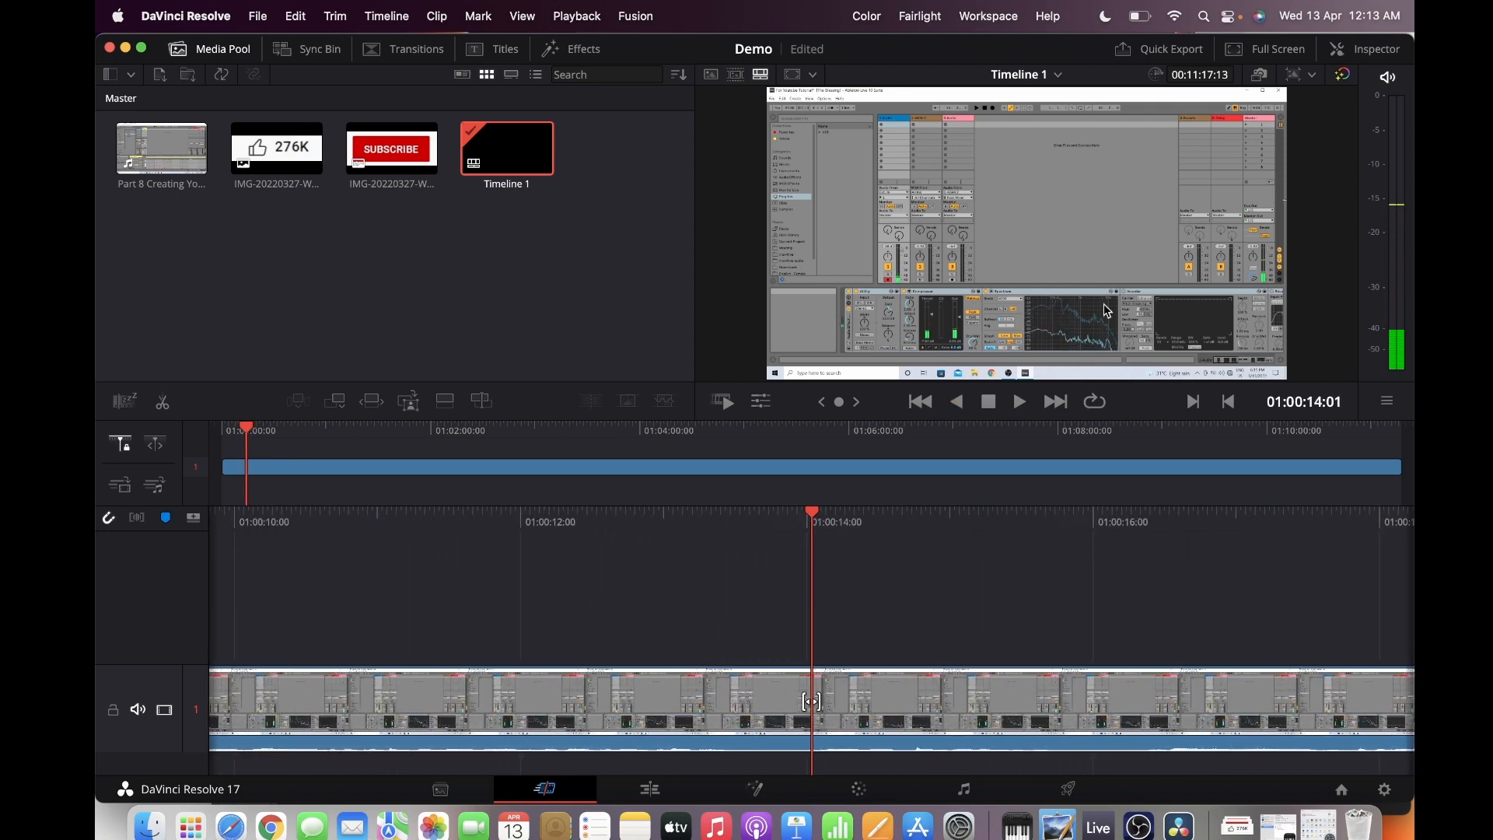
Move the playhead to the clip's start, to its end, and back to its start
click(931, 410)
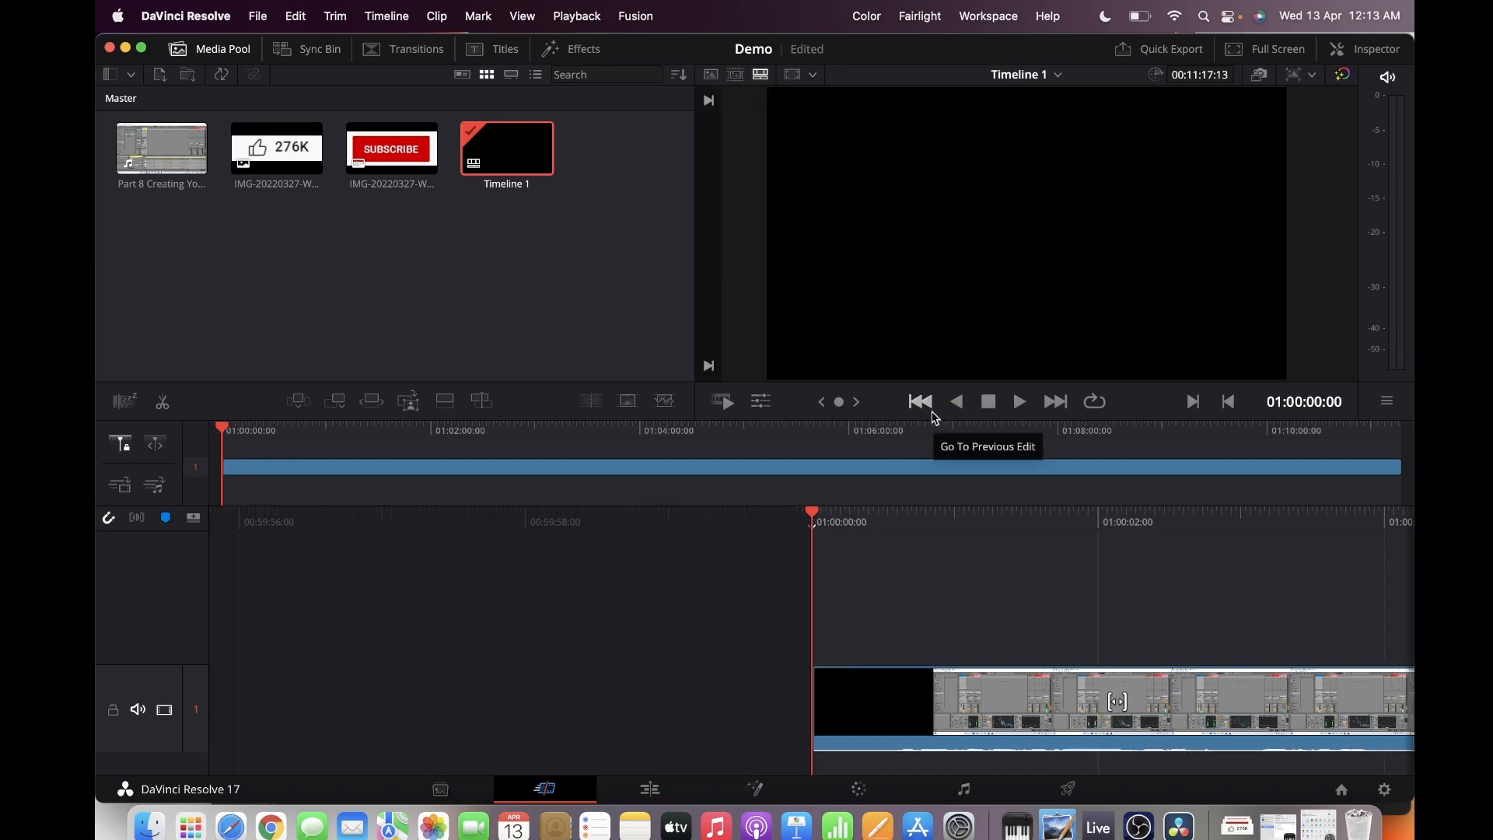
click(1060, 412)
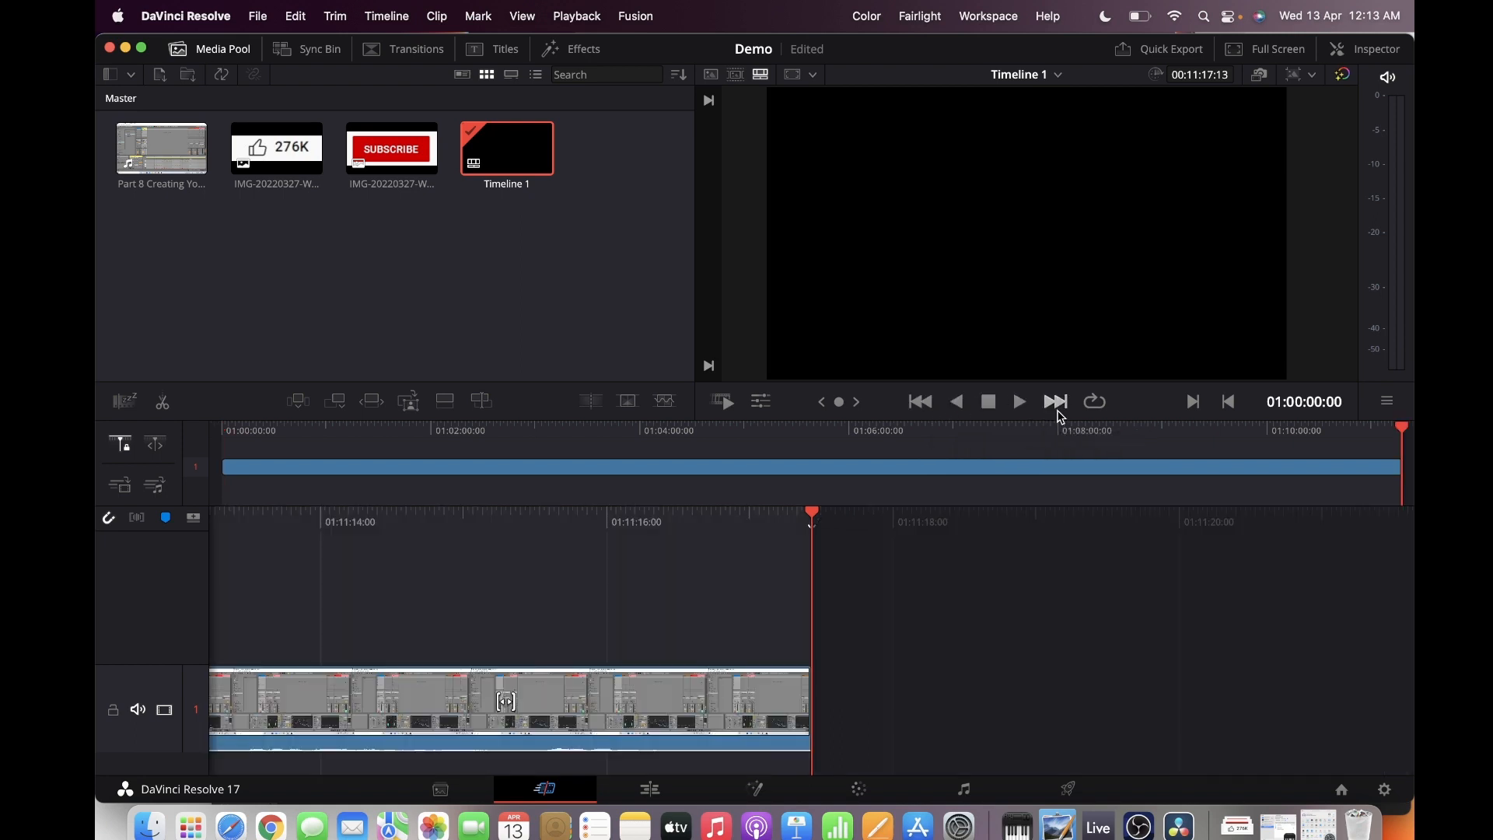
click(931, 410)
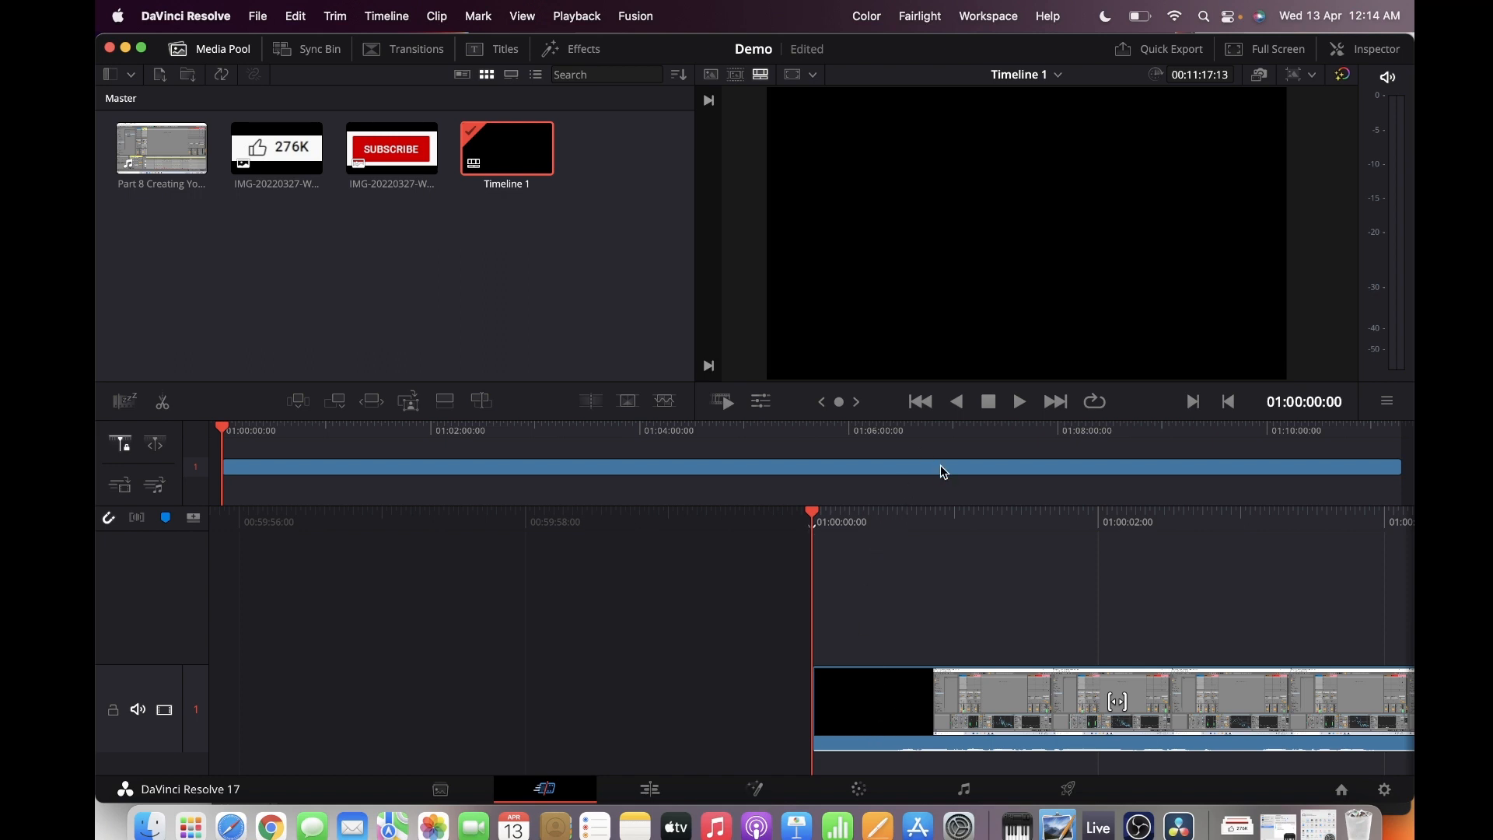
Split the video clip at 01:00:02:22 and delete the opening section before the cut
key(space)
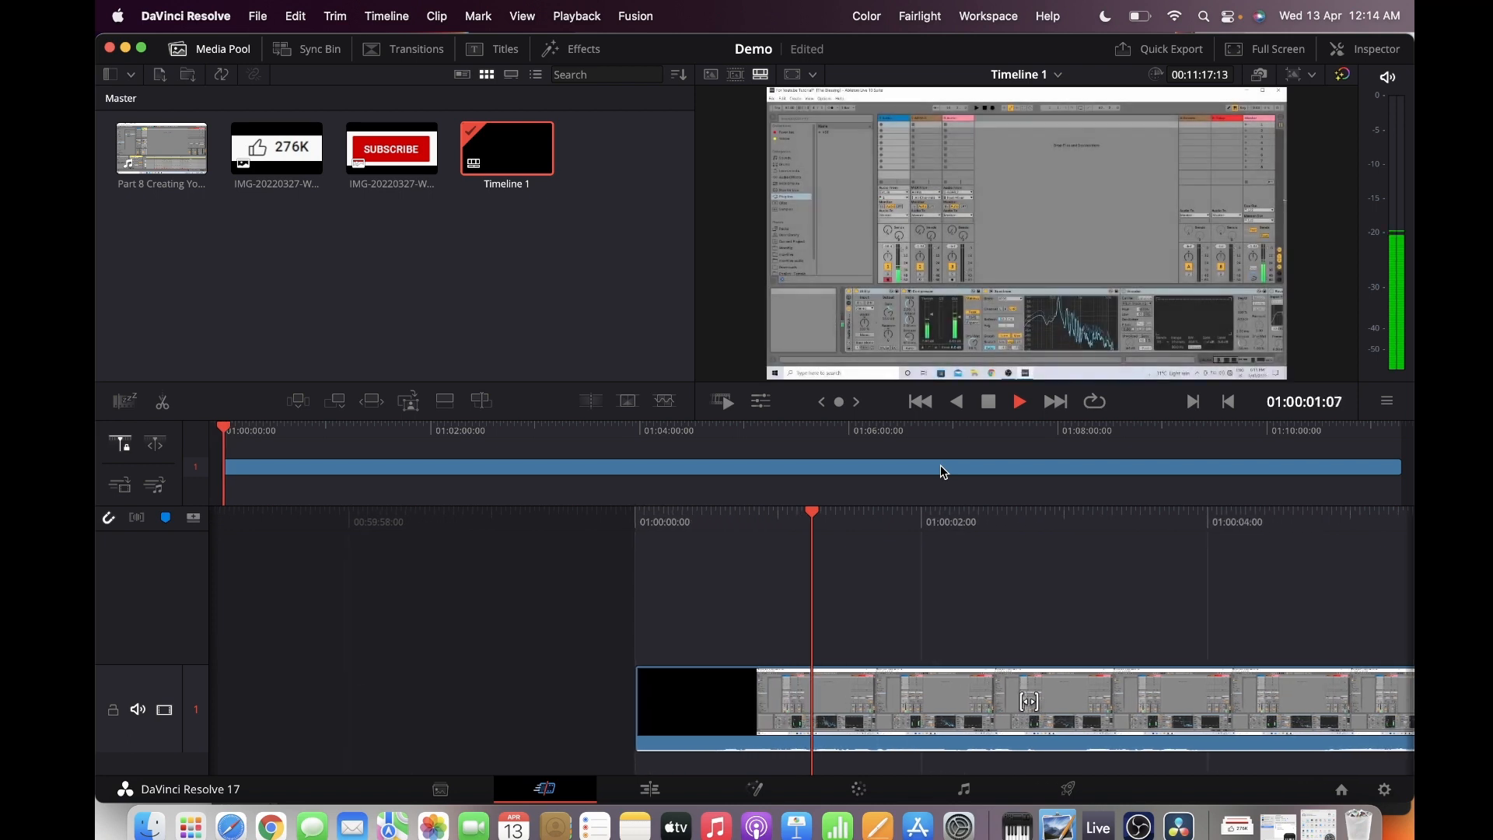
key(j)
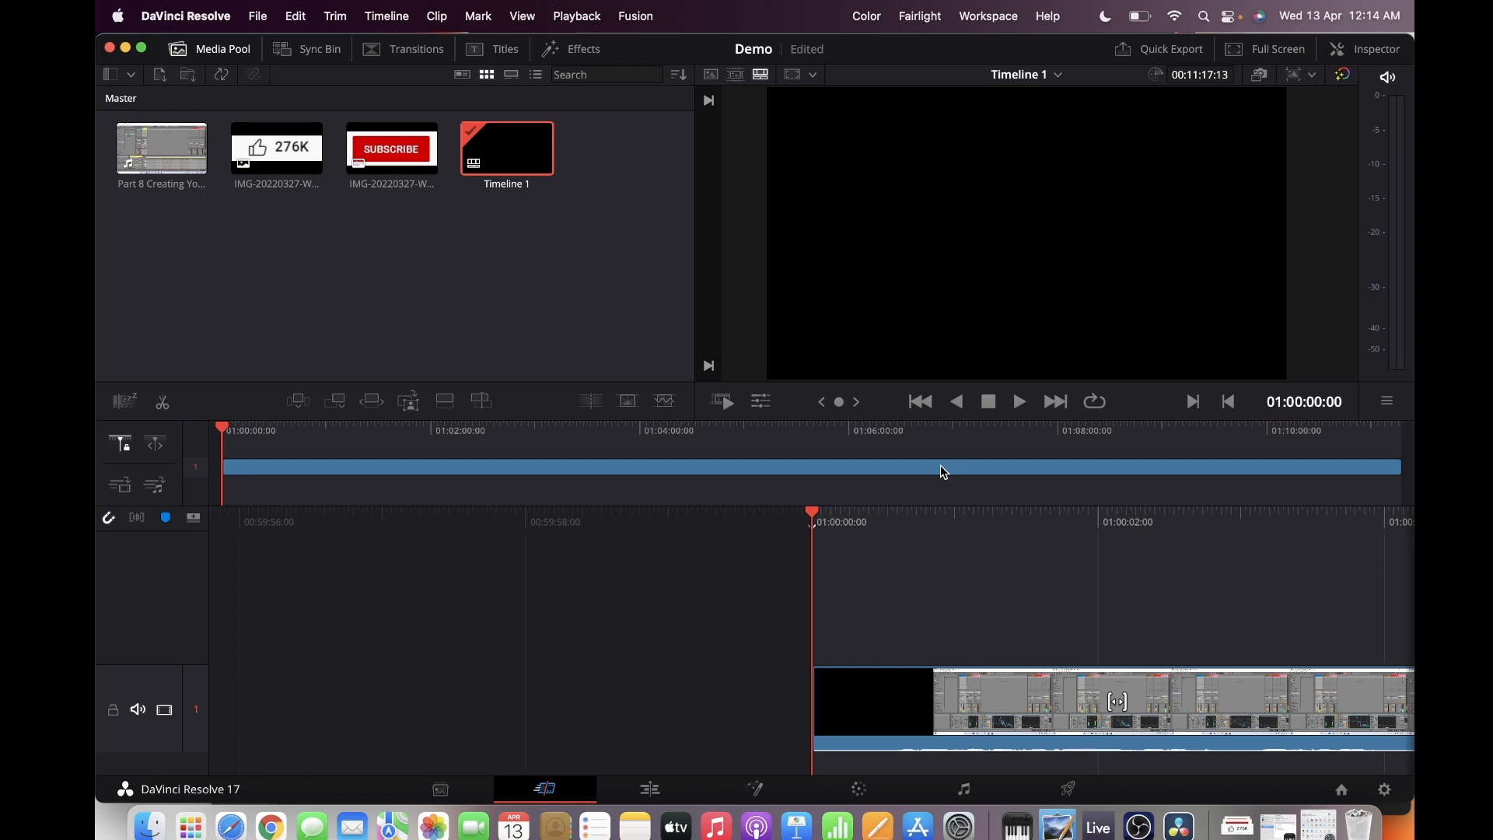
key(space)
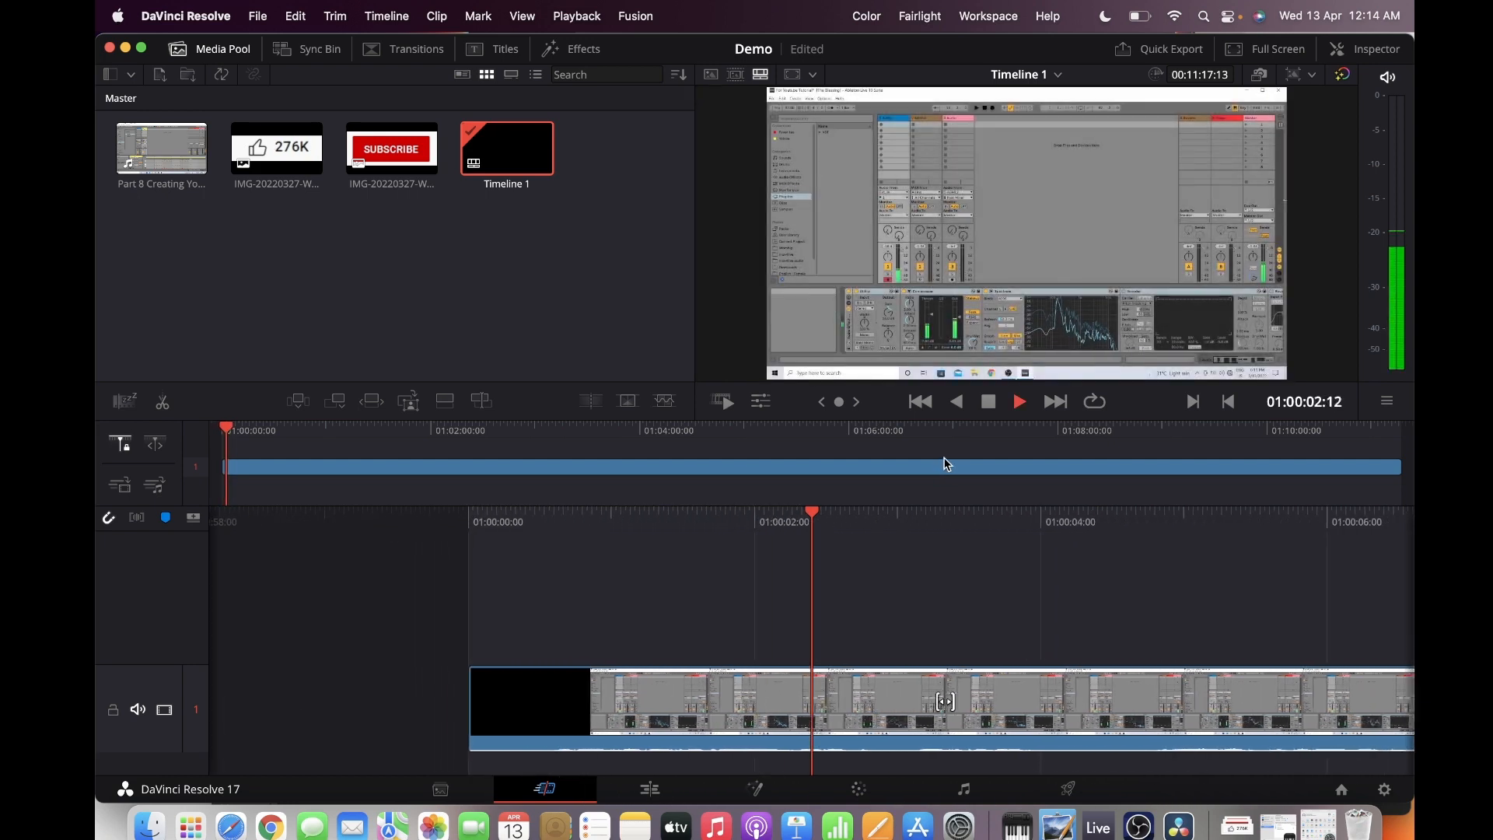
key(space)
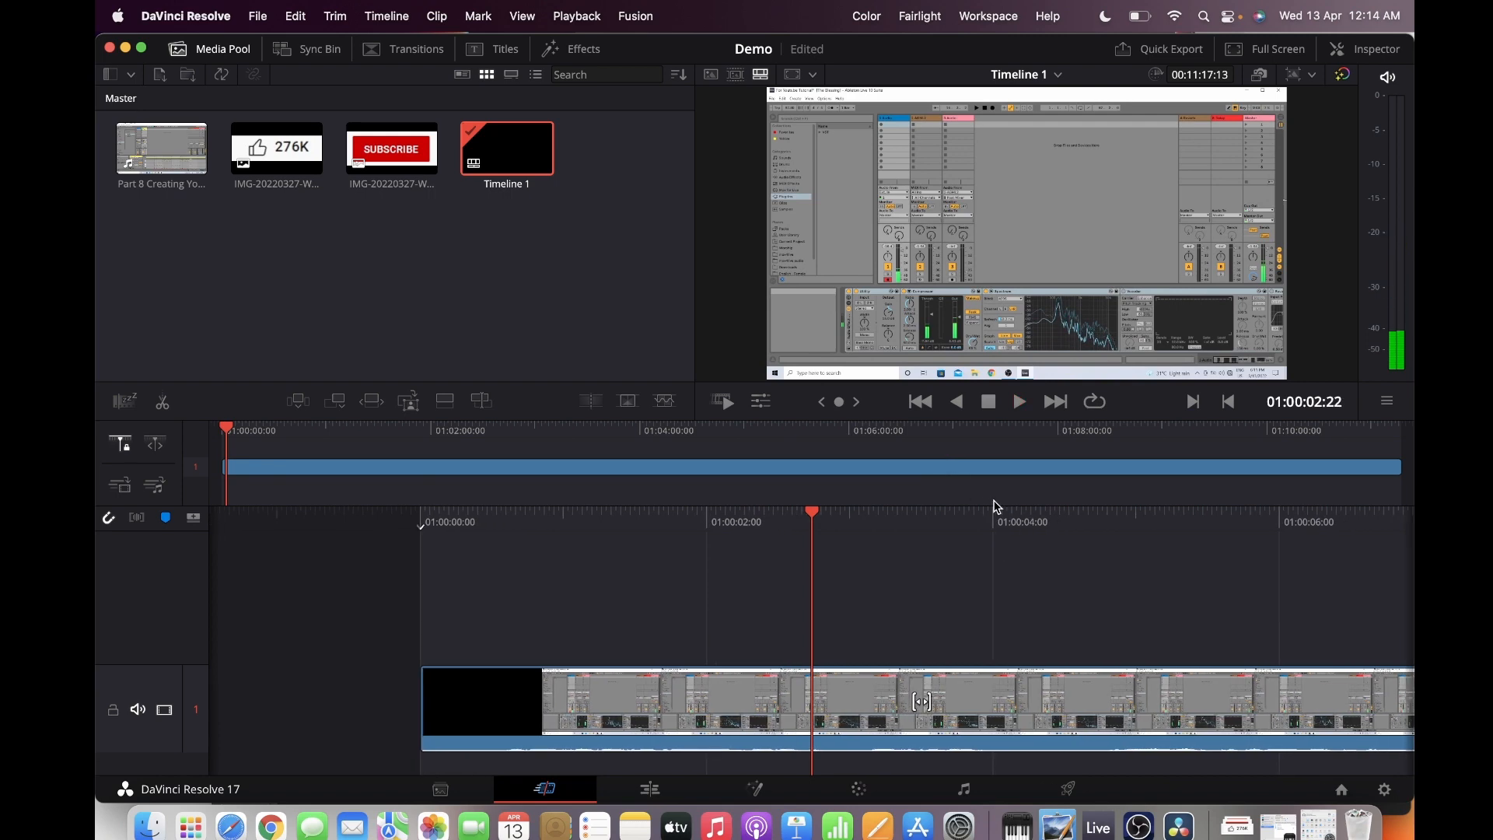
click(862, 715)
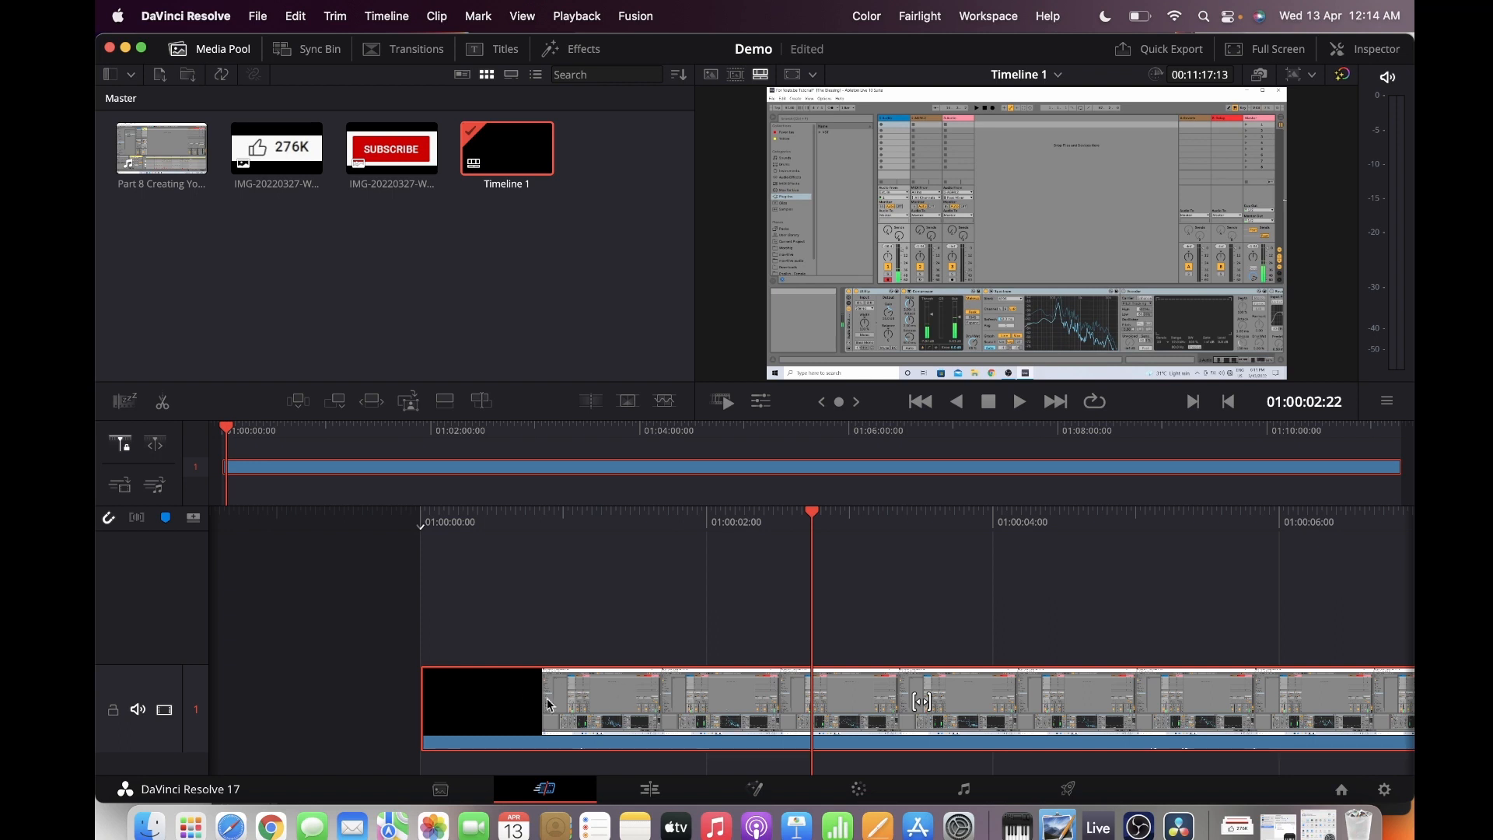
right_click(832, 700)
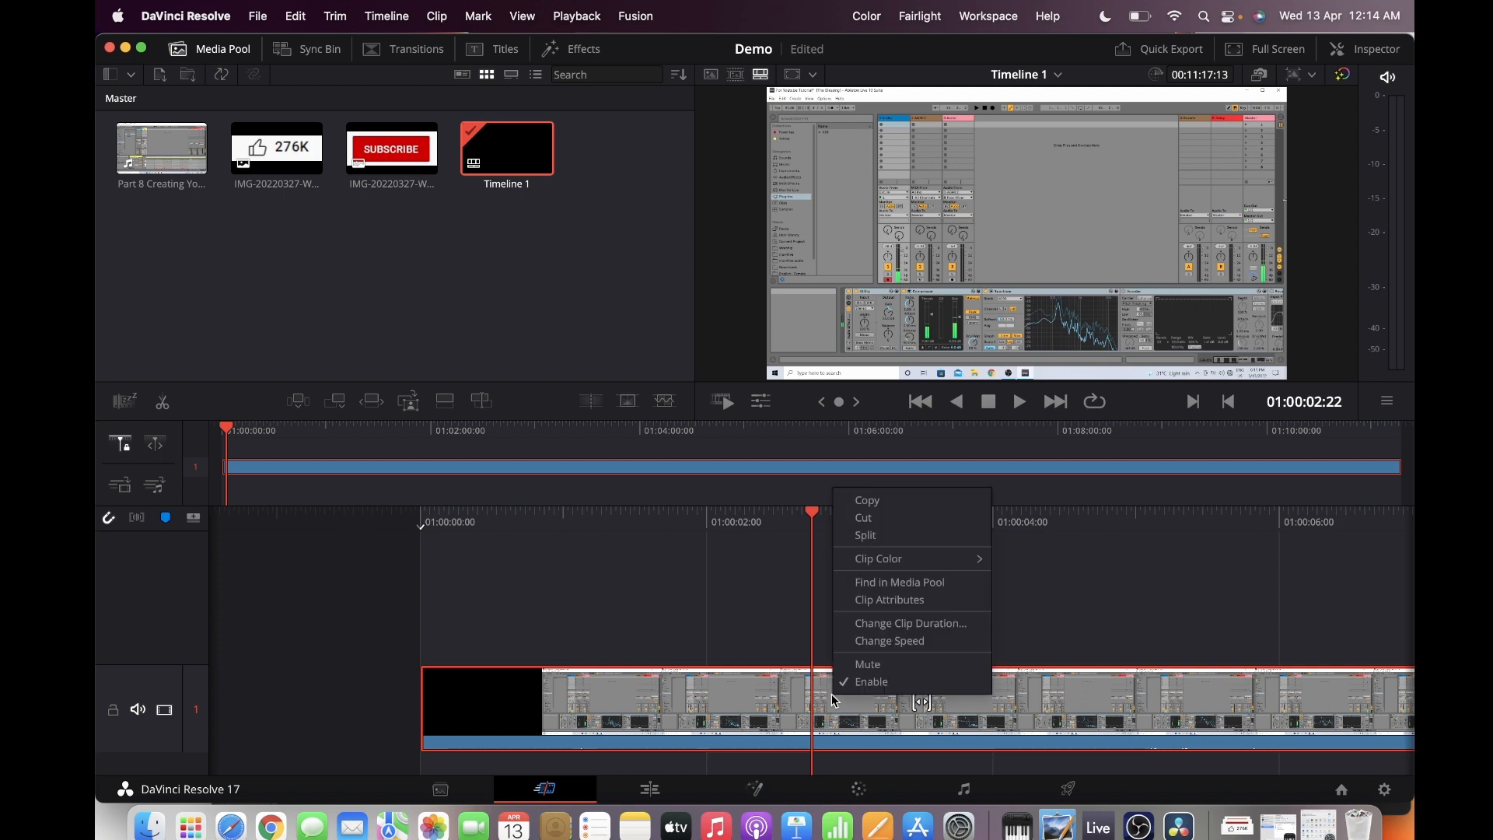
click(854, 537)
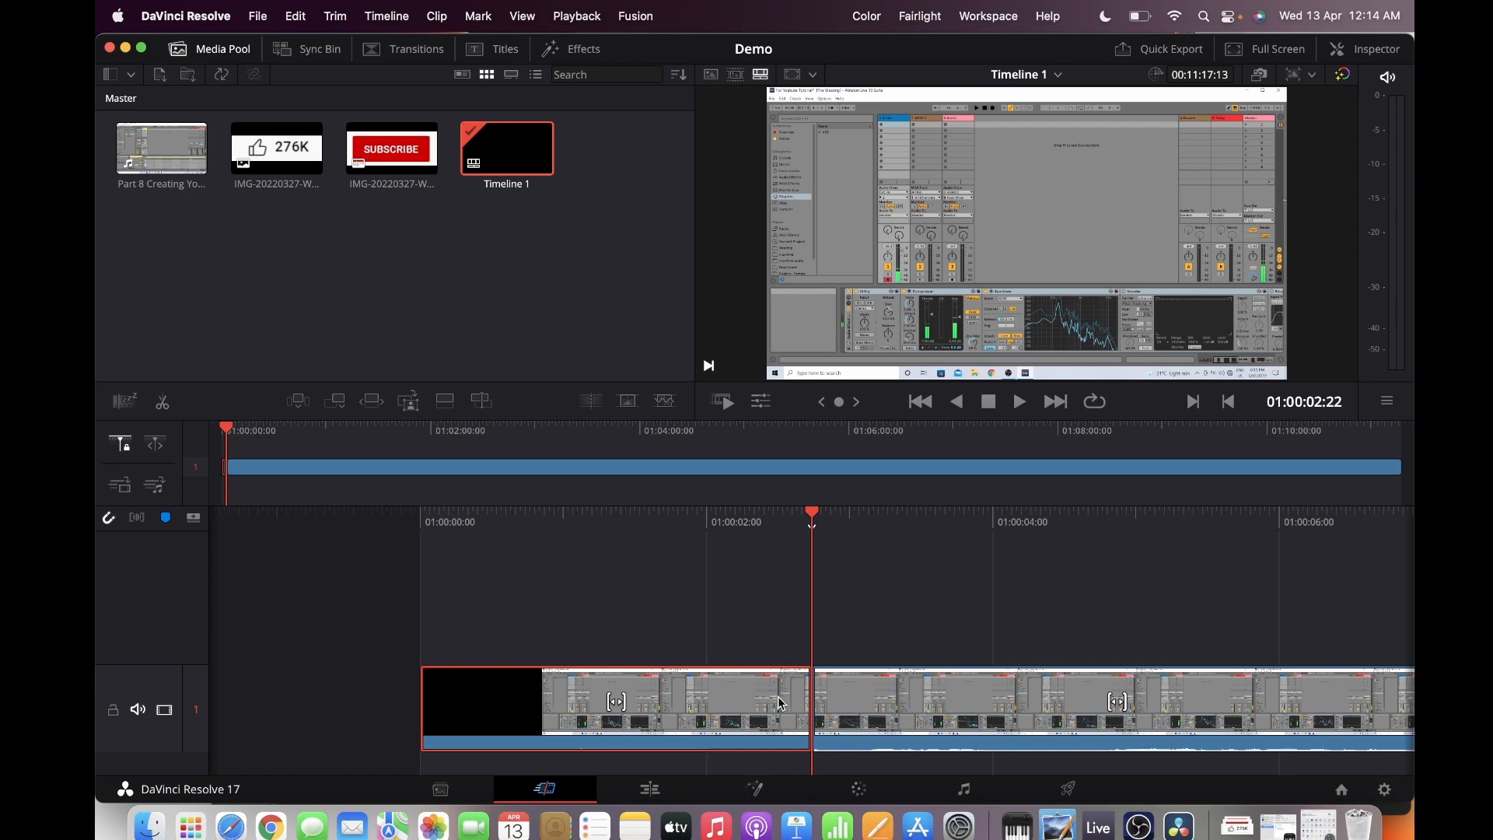
key(BackSpace)
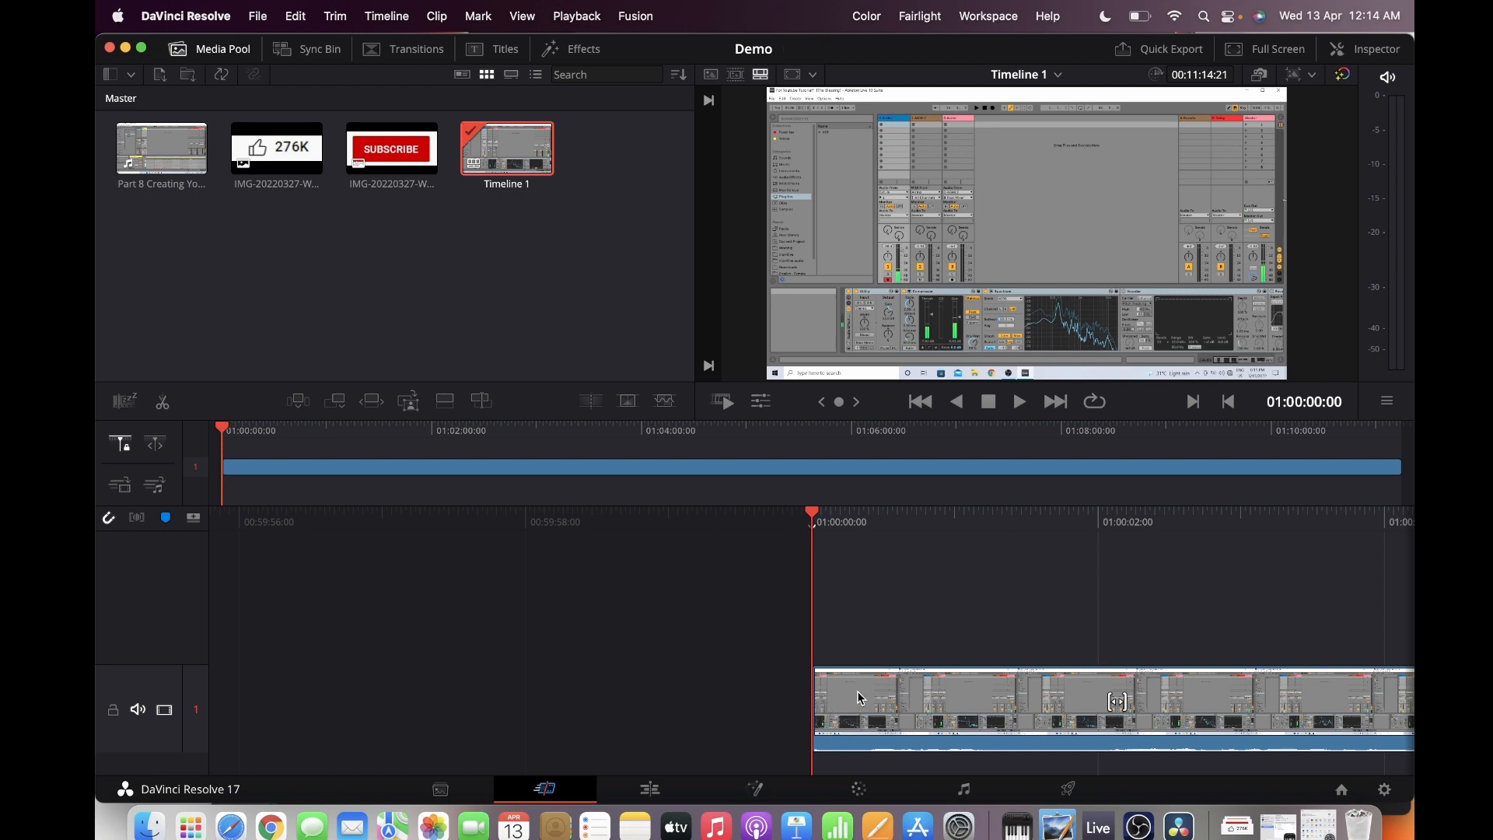
Play the trimmed beginning of the timeline and rewind to the start
key(space)
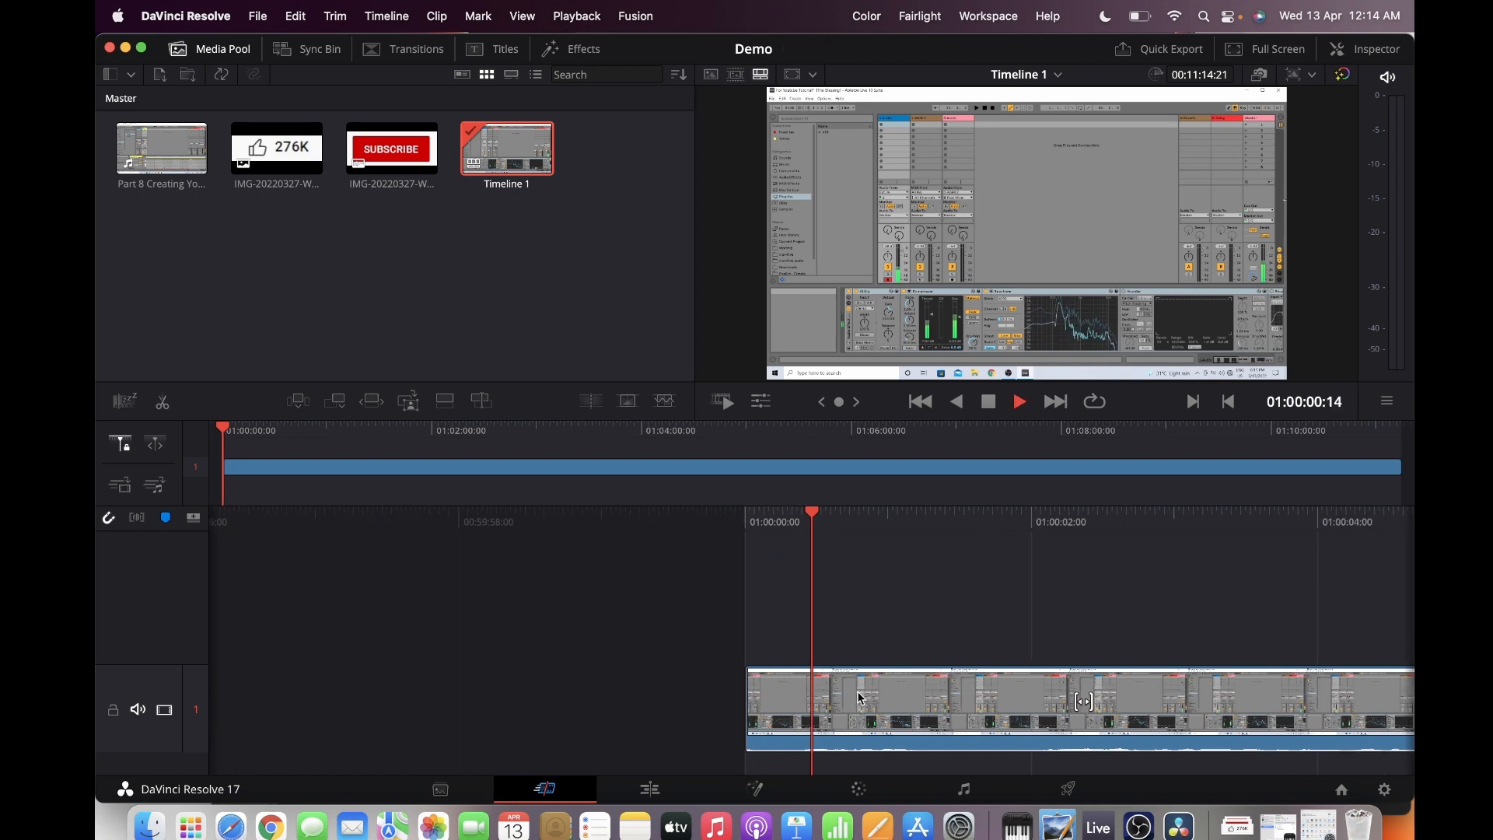
key(j)
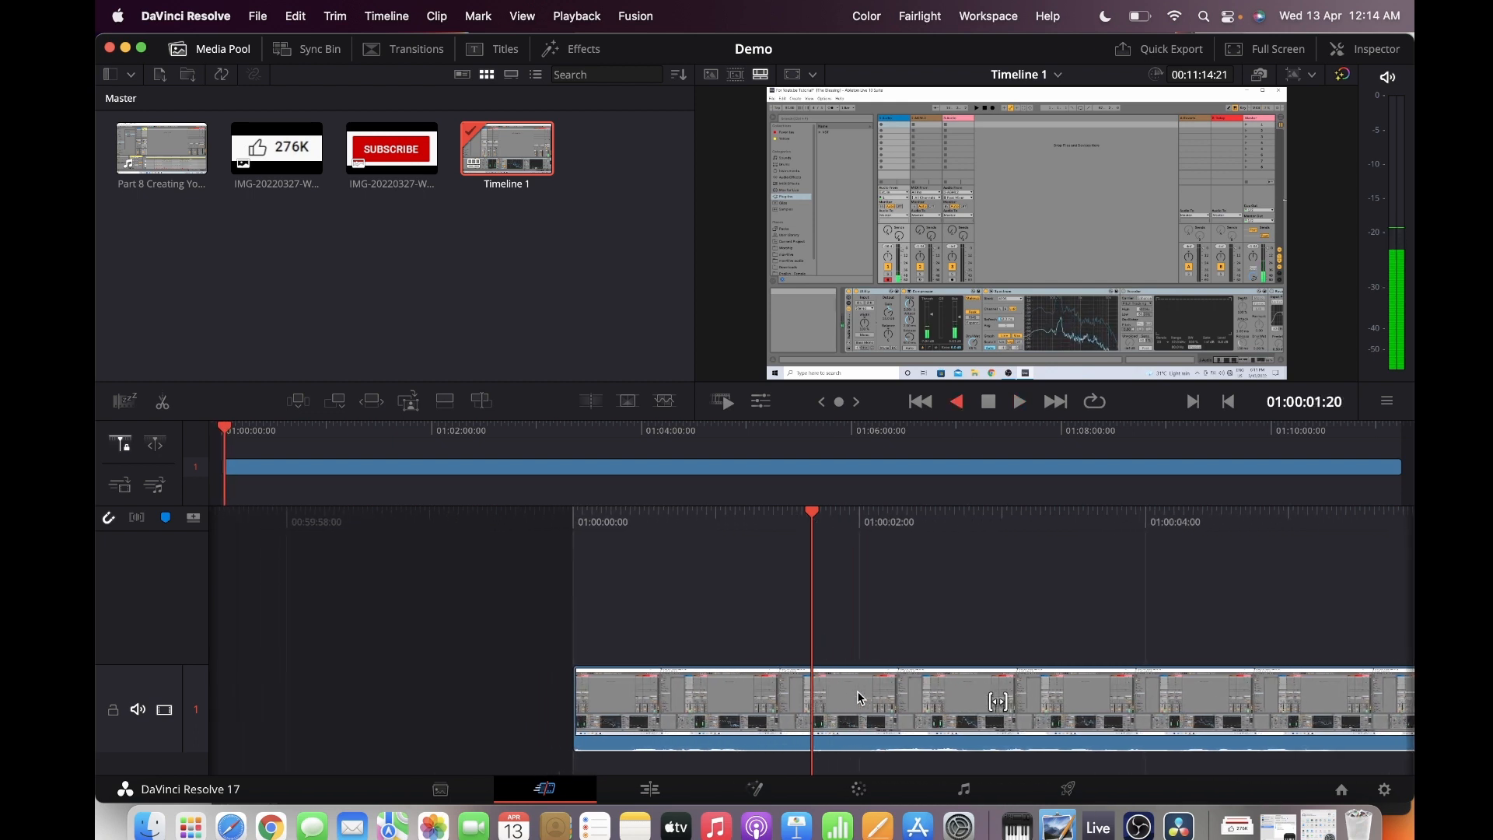
key(j)
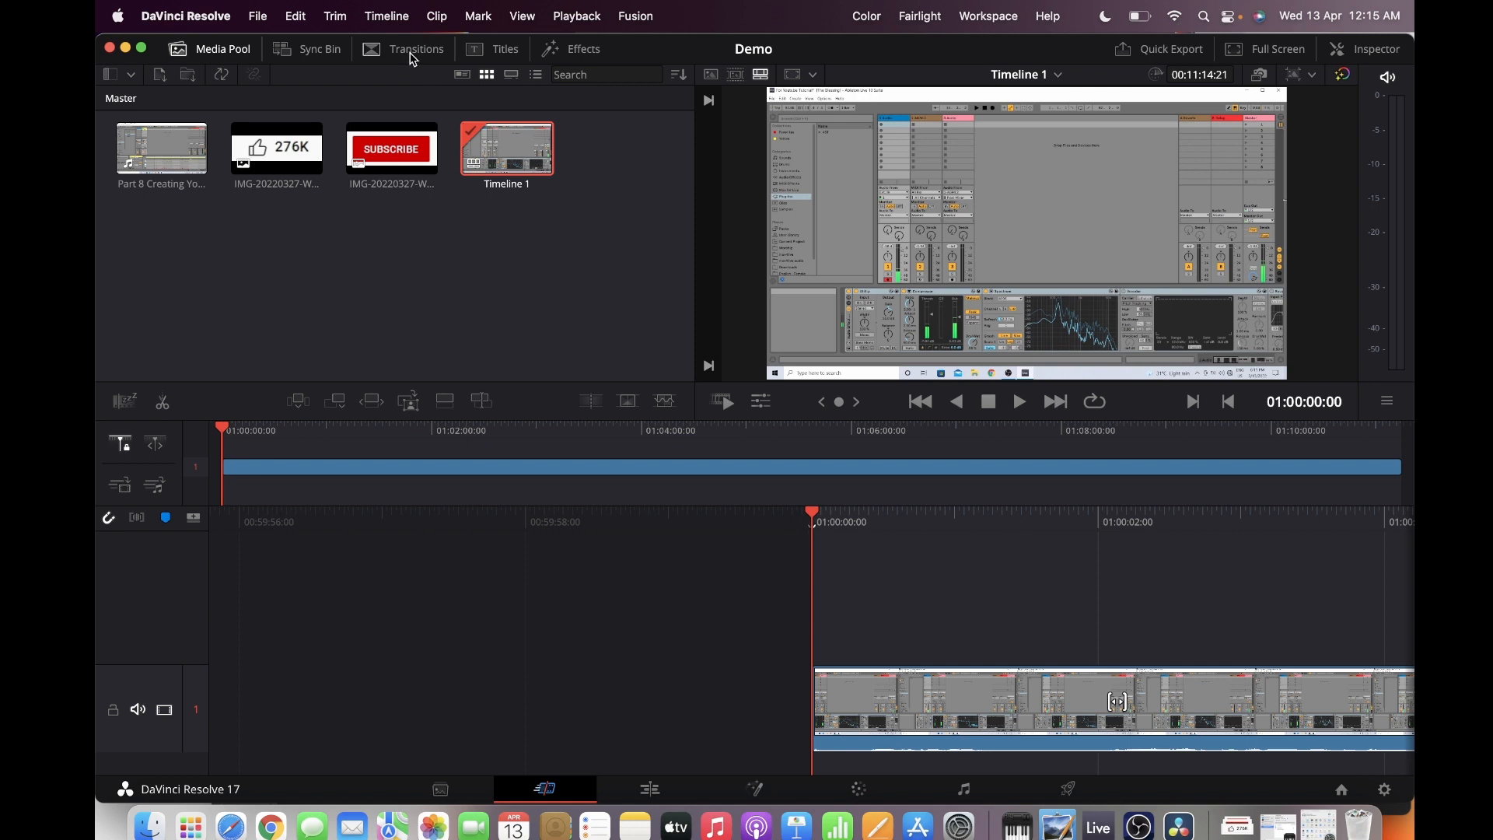
Add an Additive Dissolve transition to the start of the video clip and play it back
click(424, 59)
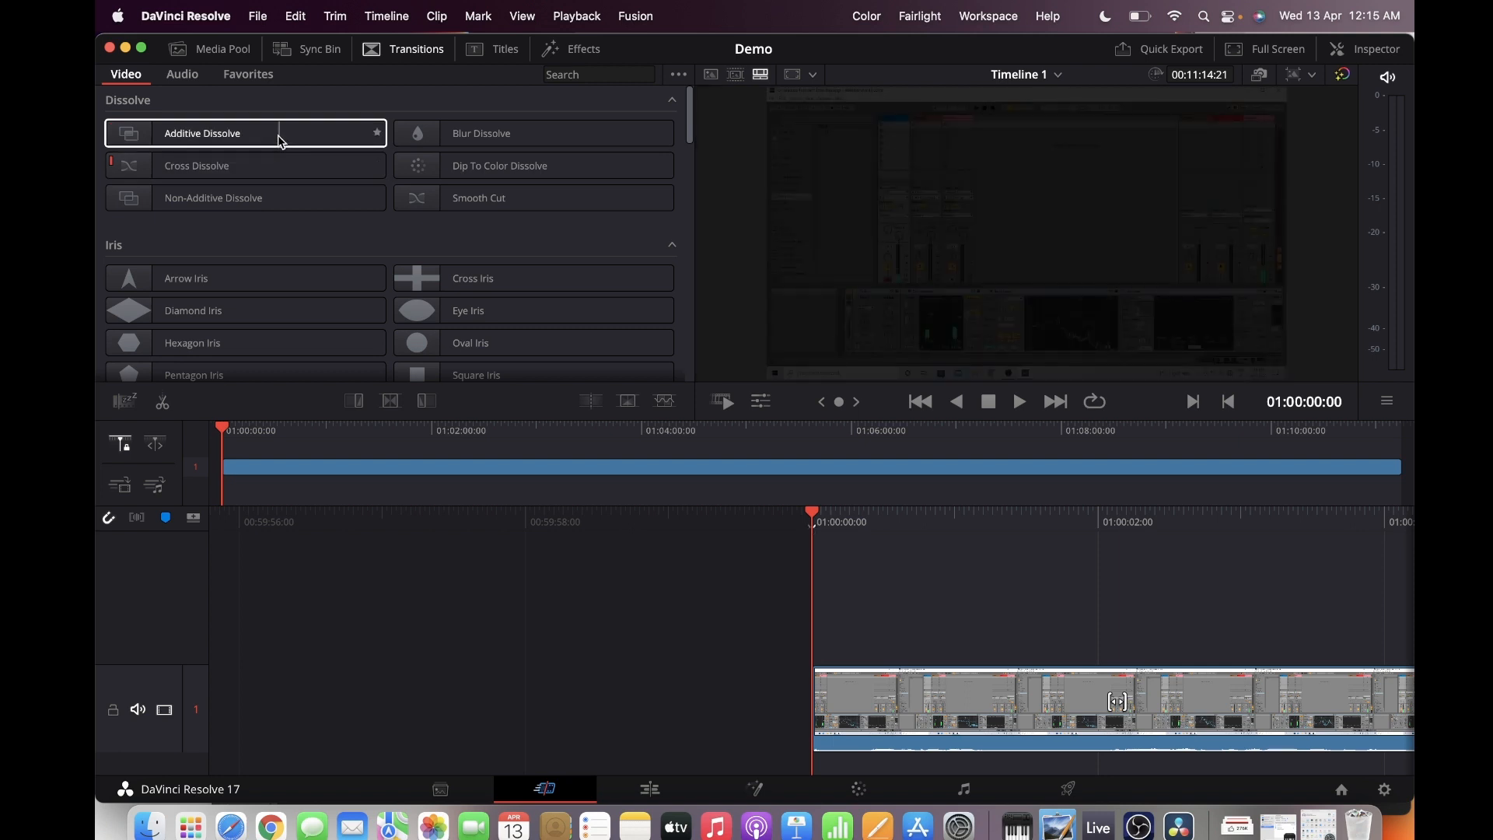
double_click(281, 140)
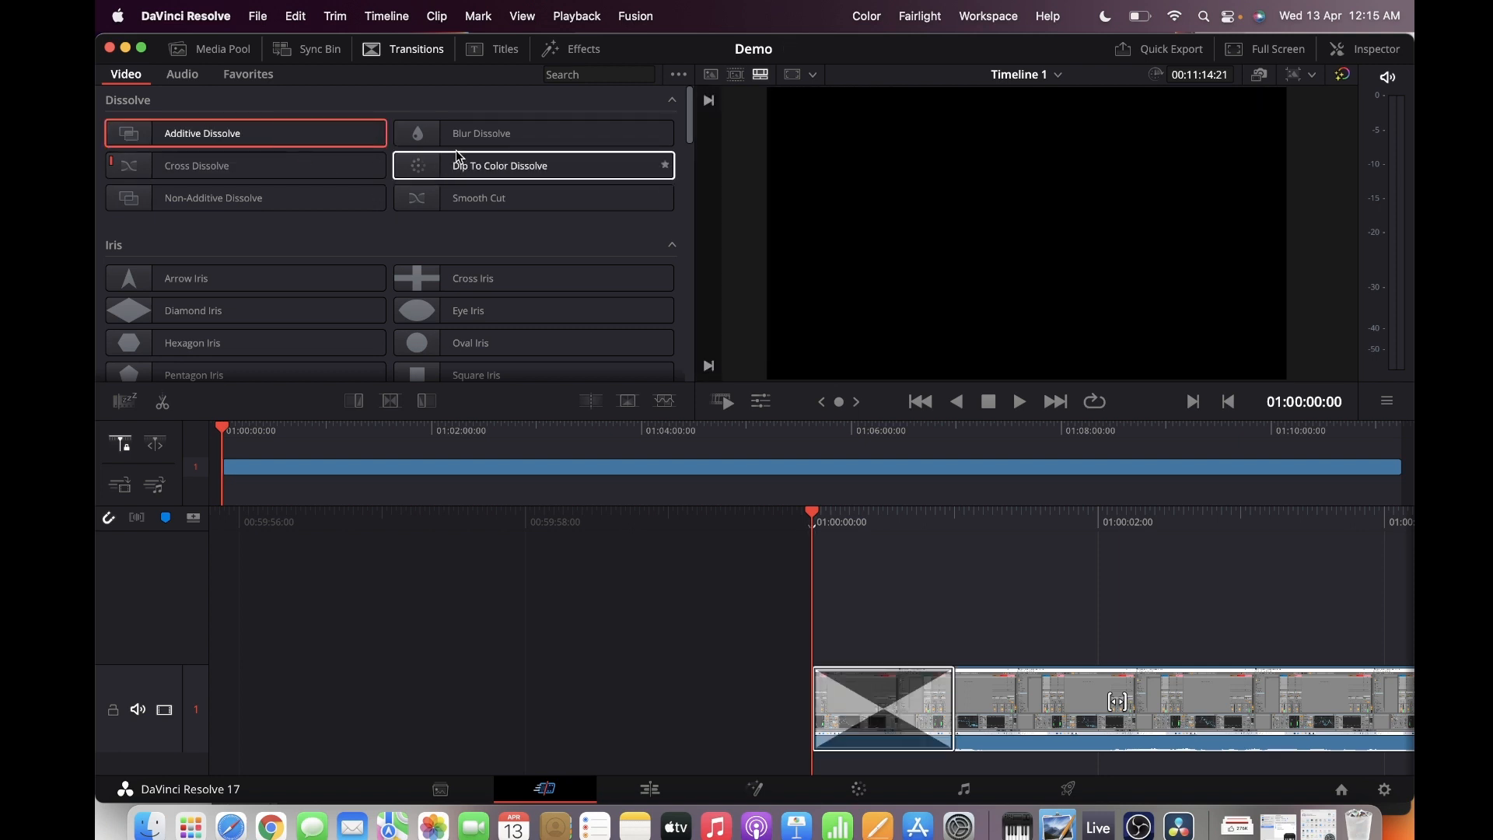
key(space)
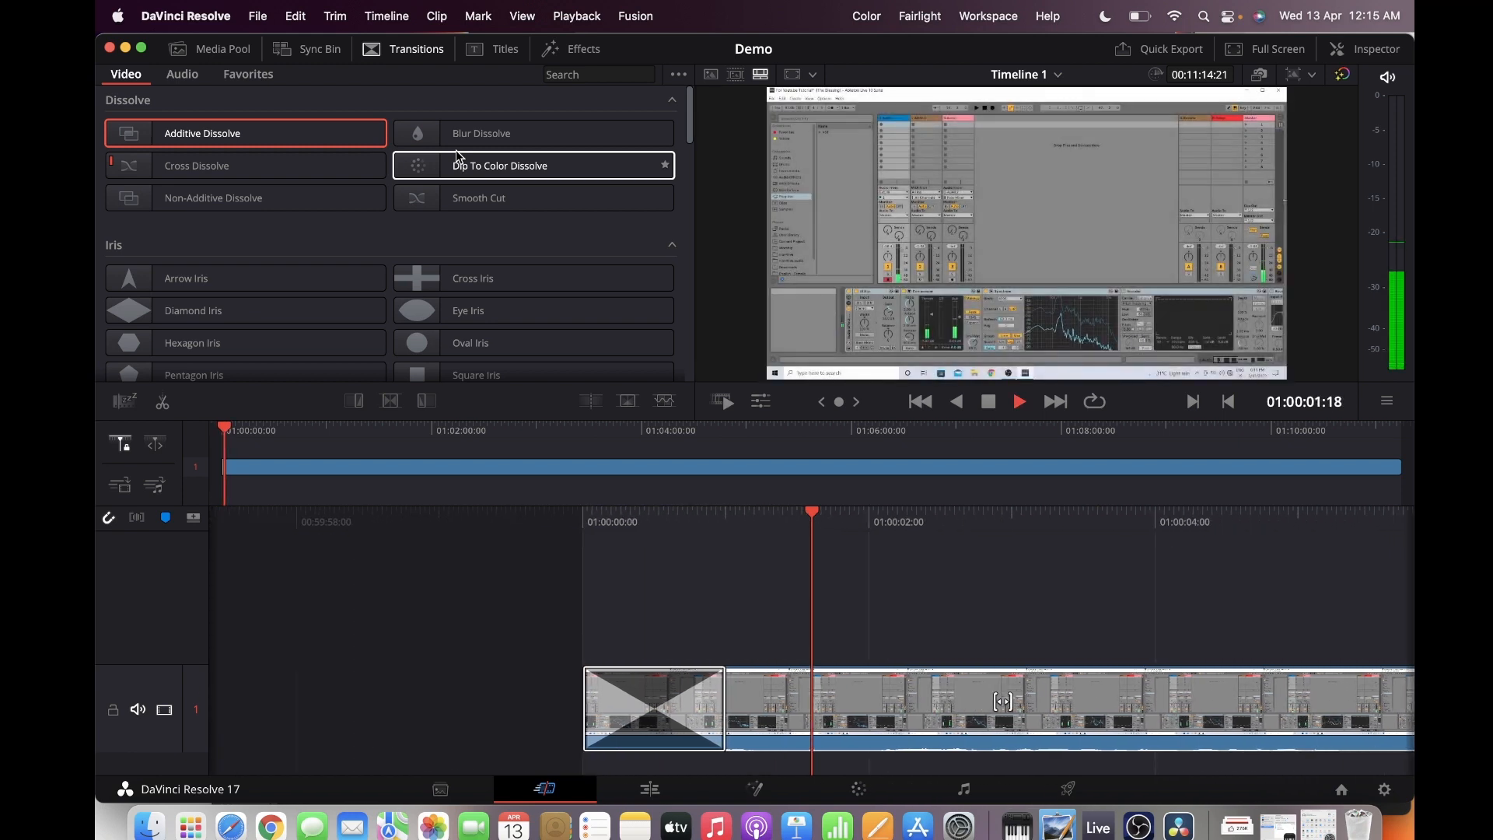
key(space)
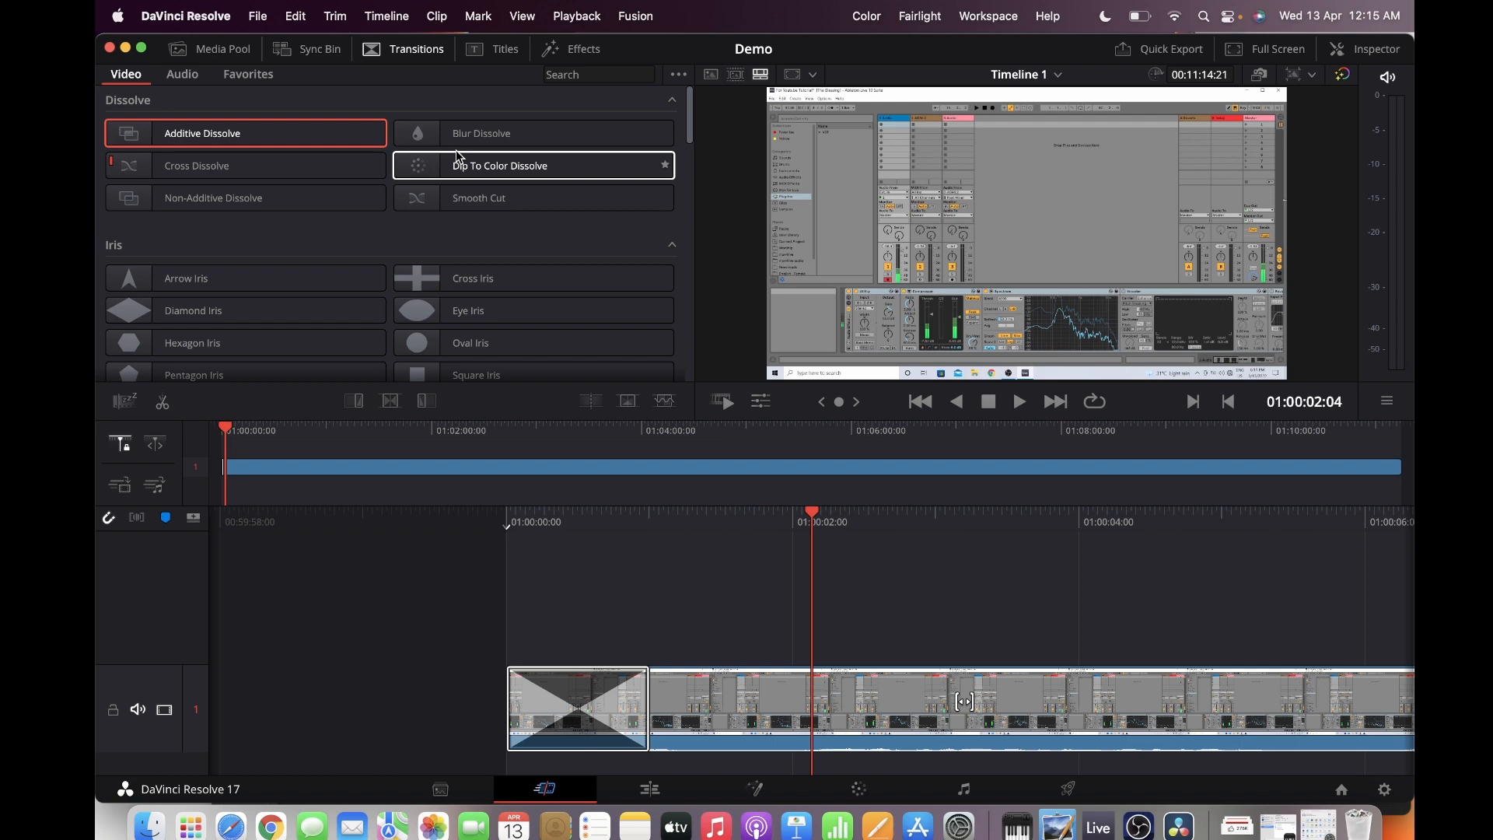
key(space)
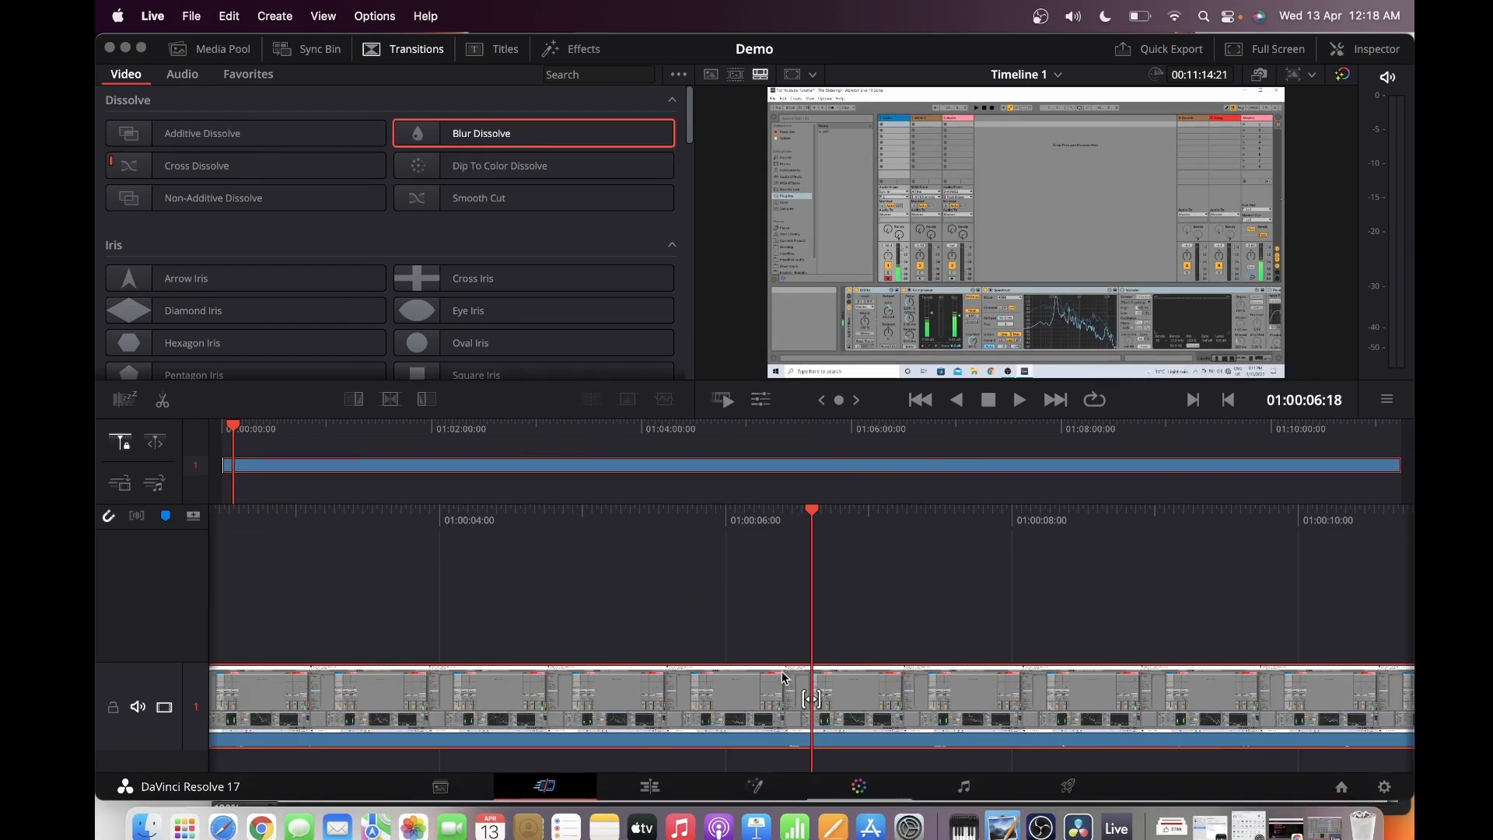
Split the video clip at 01:00:06:18 and add a Blur Dissolve transition at the cut
click(833, 699)
right_click(833, 699)
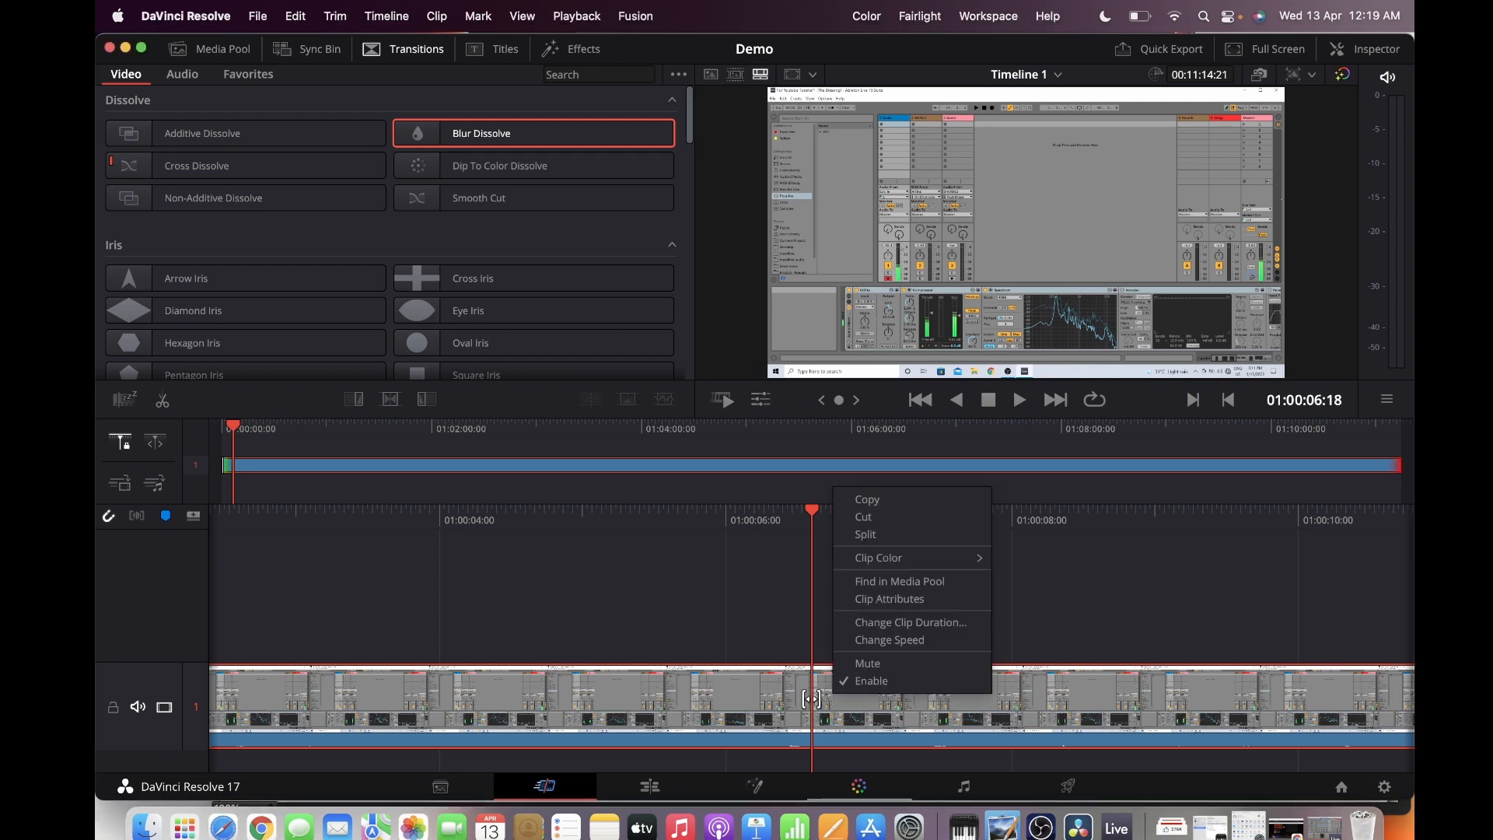
click(865, 534)
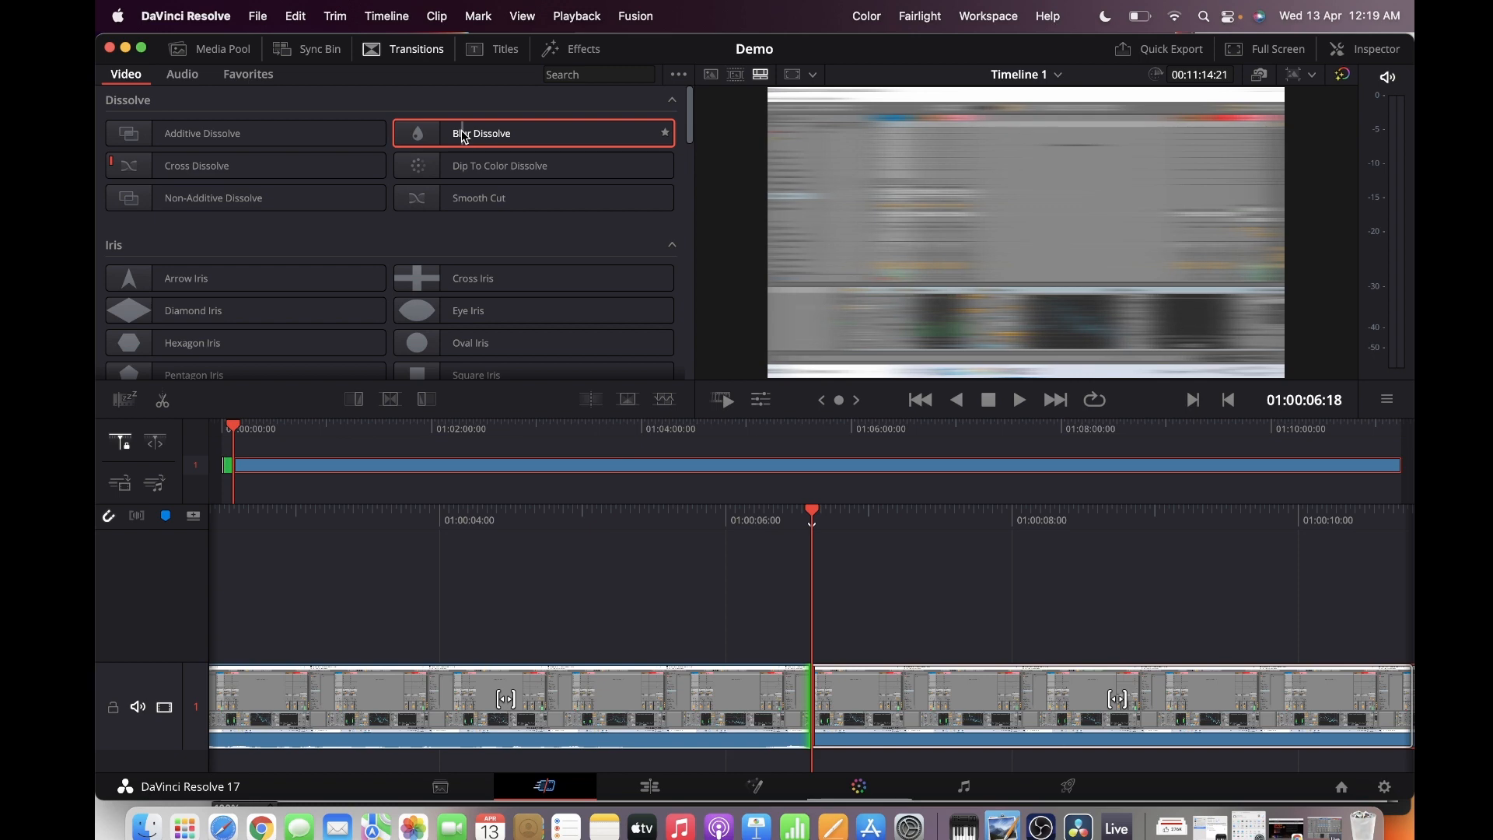
double_click(465, 136)
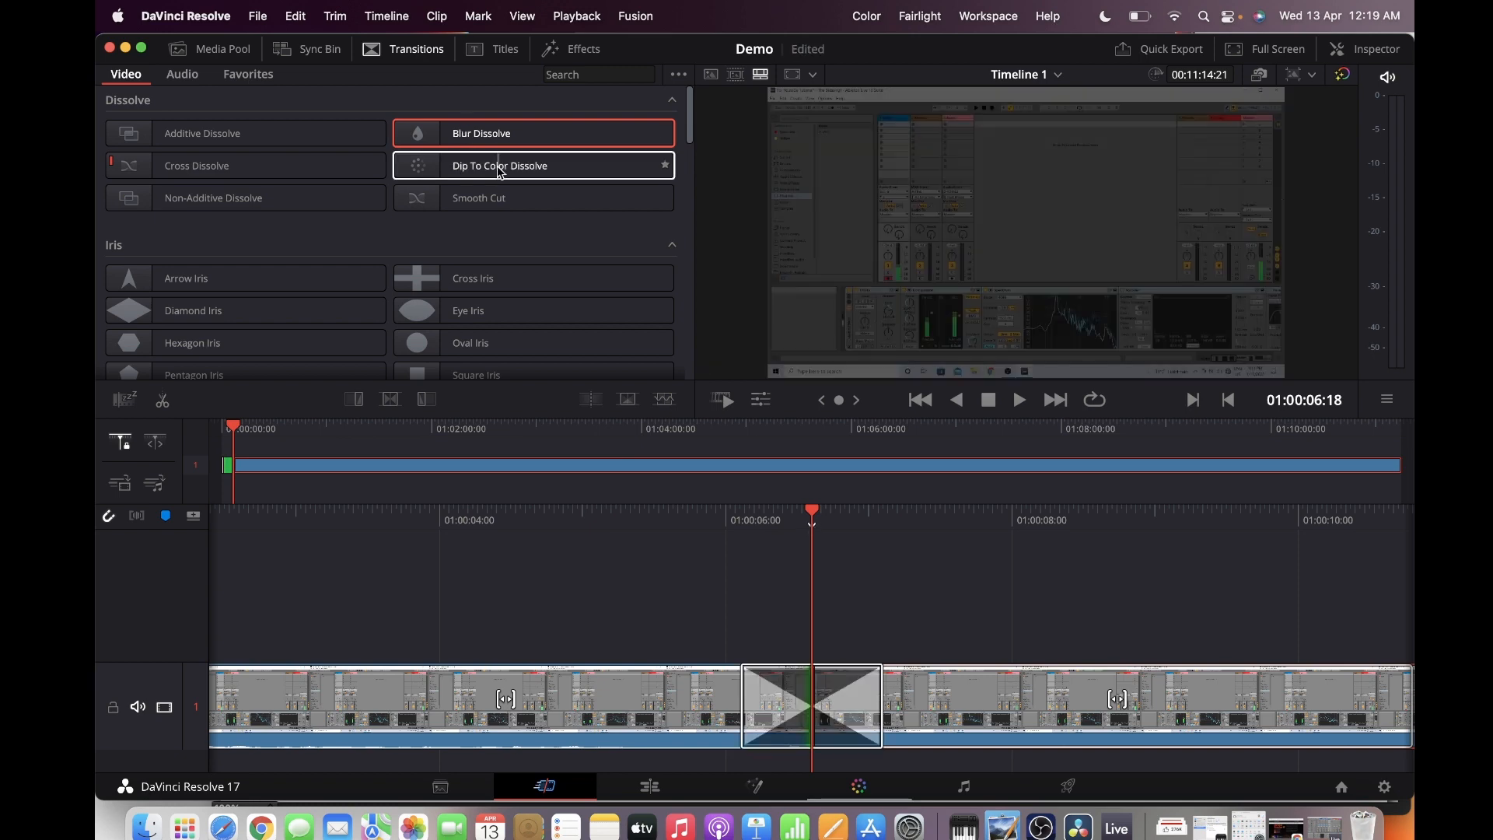
Play the timeline through the Blur Dissolve and stop at 01:00:10:22
key(slash)
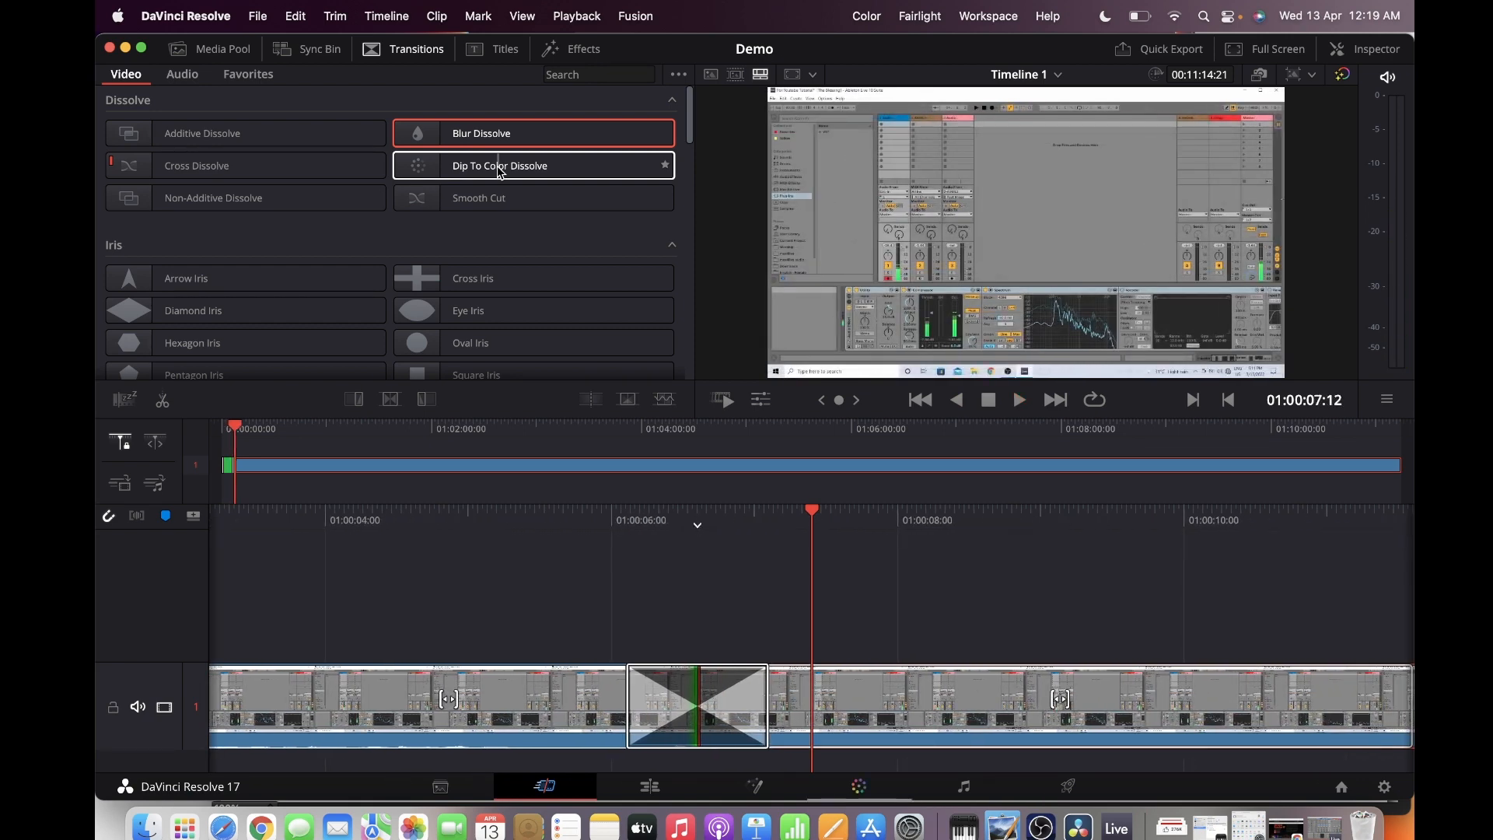
key(l)
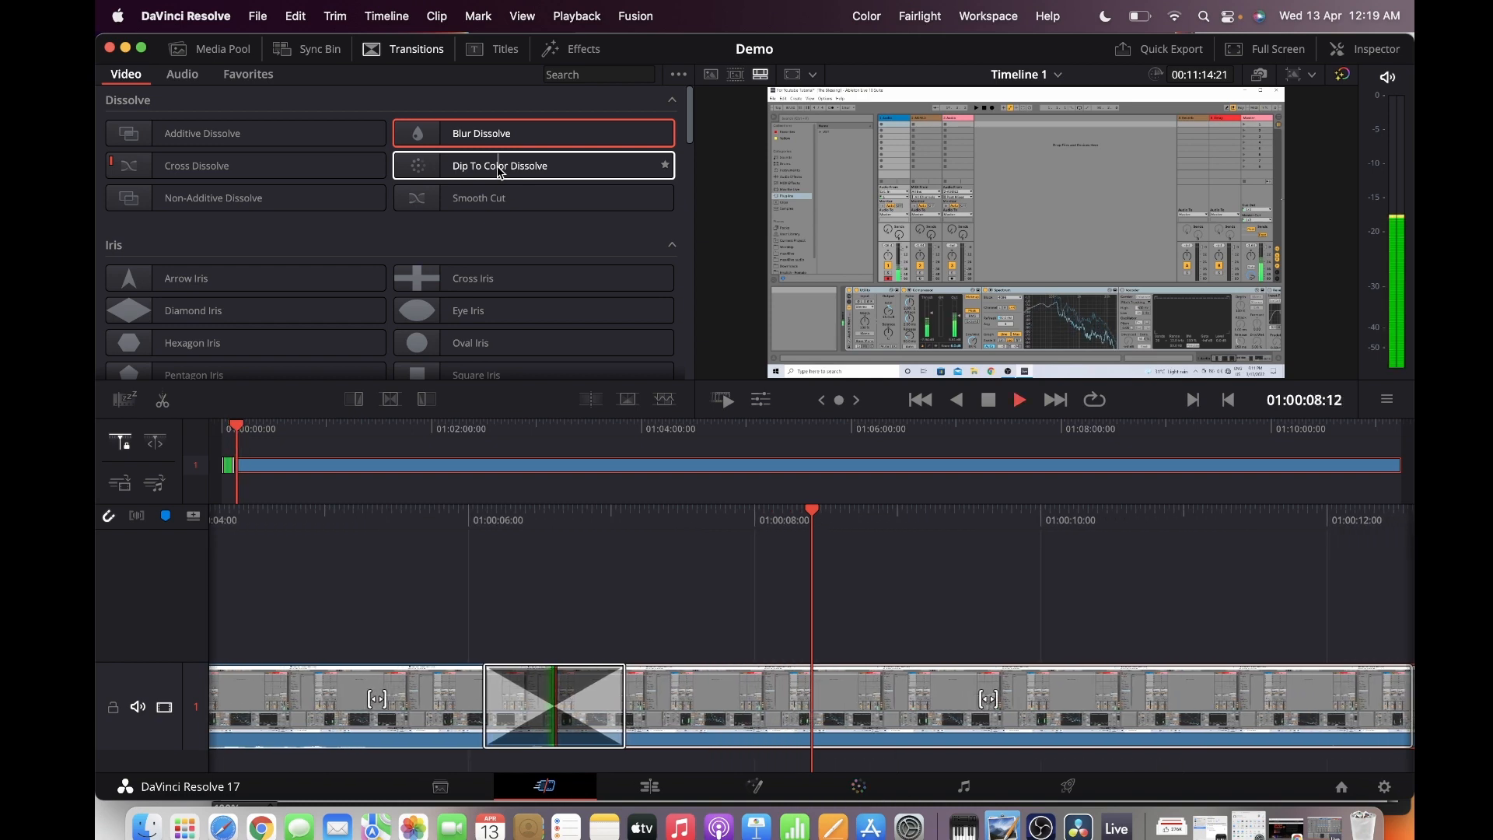
key(l)
key(k)
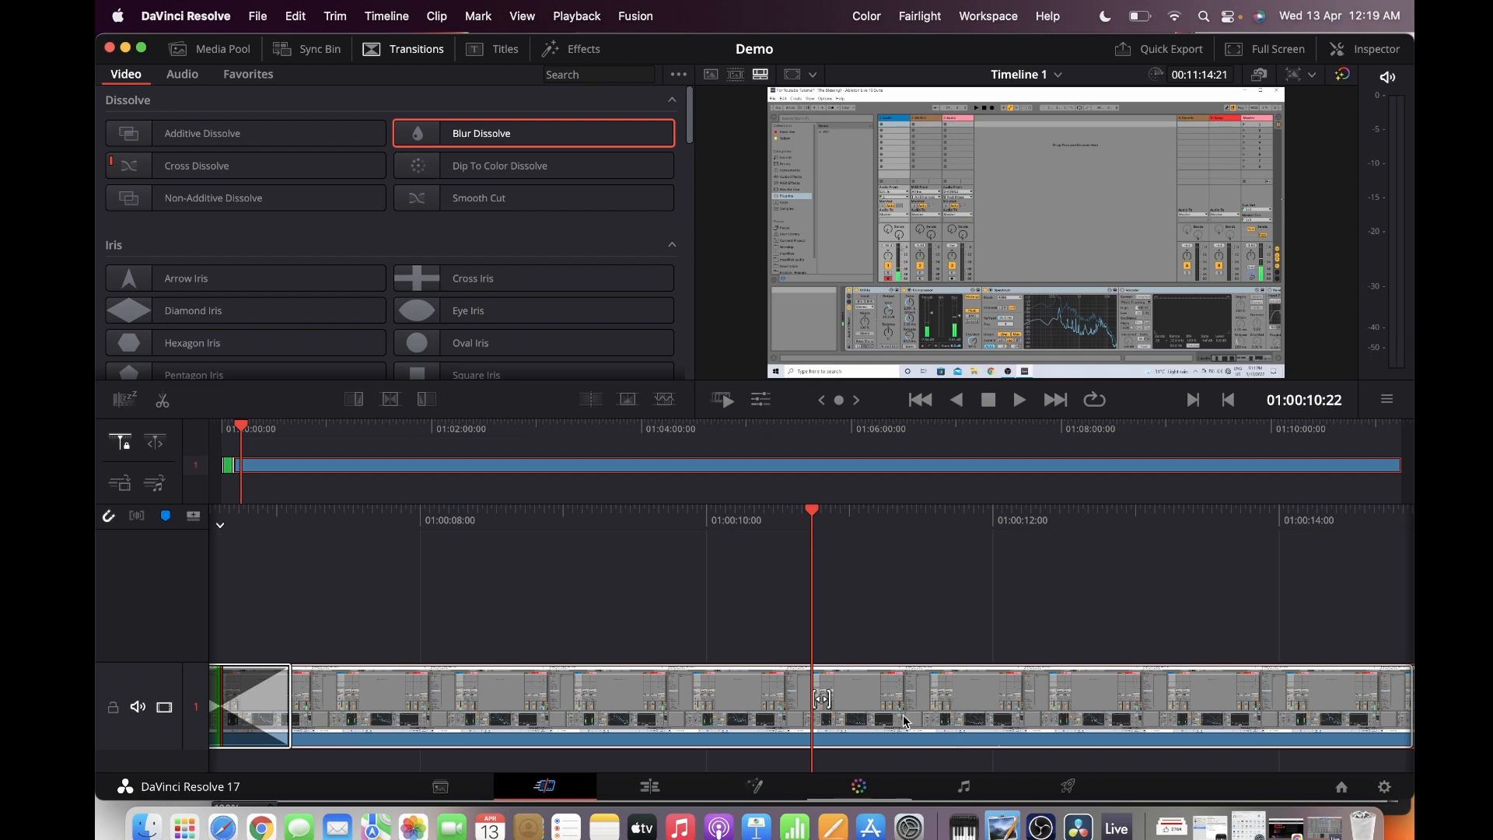
Split the video clip at 01:00:10:22 and delete everything after the cut
right_click(880, 714)
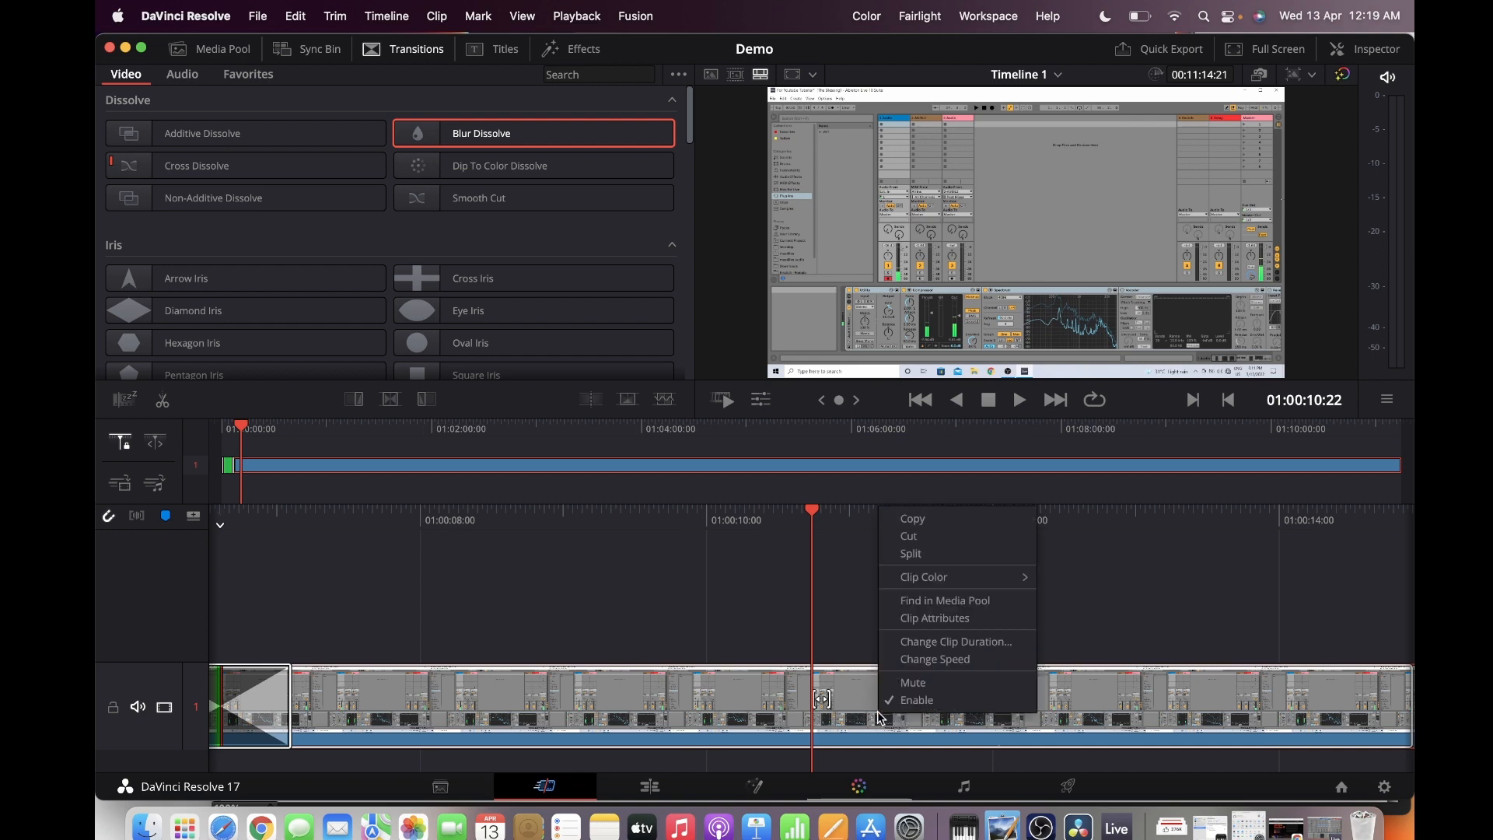
click(913, 554)
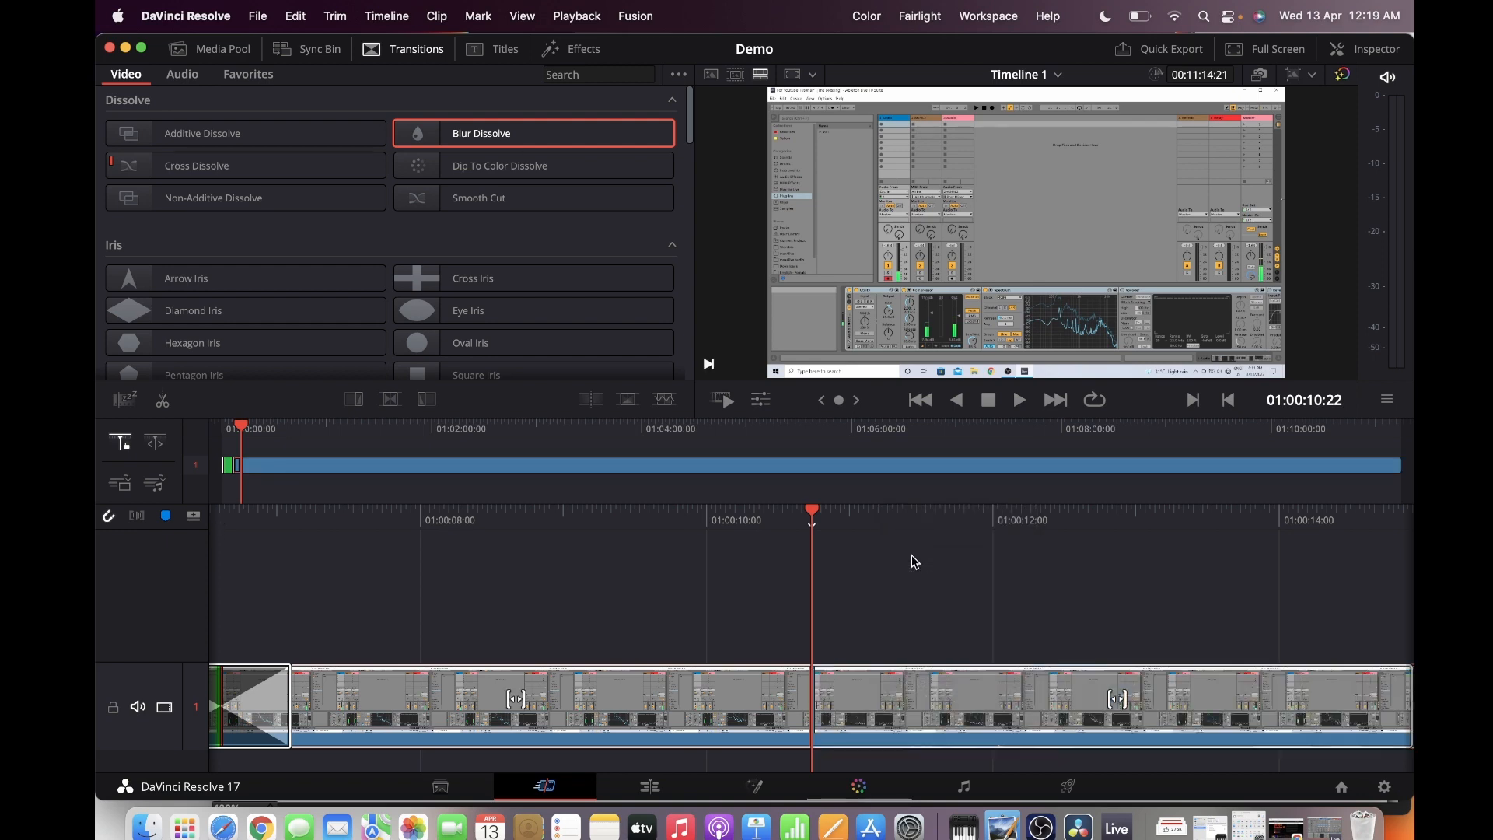
right_click(907, 696)
click(898, 700)
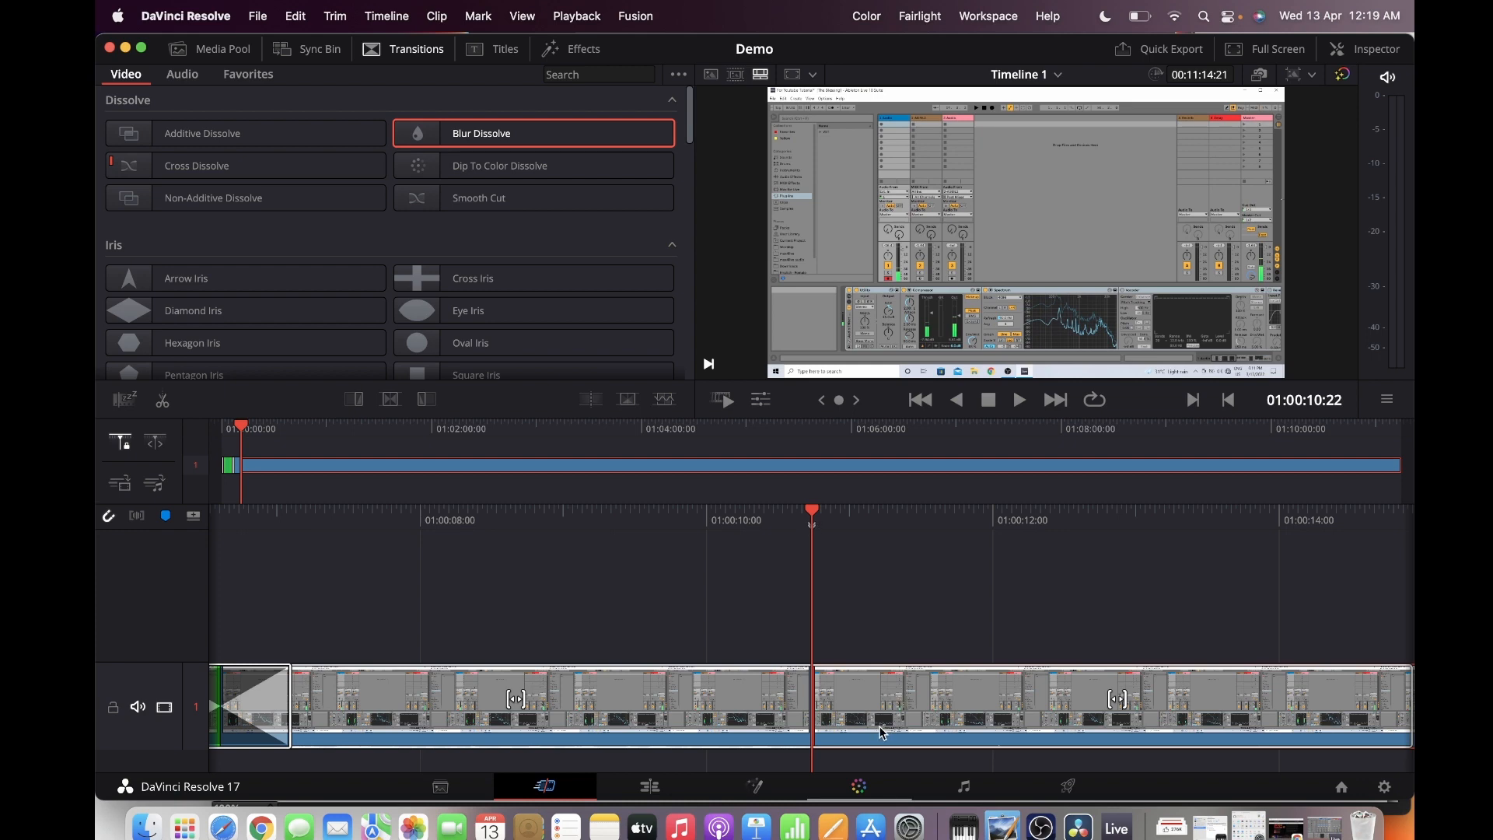
right_click(853, 702)
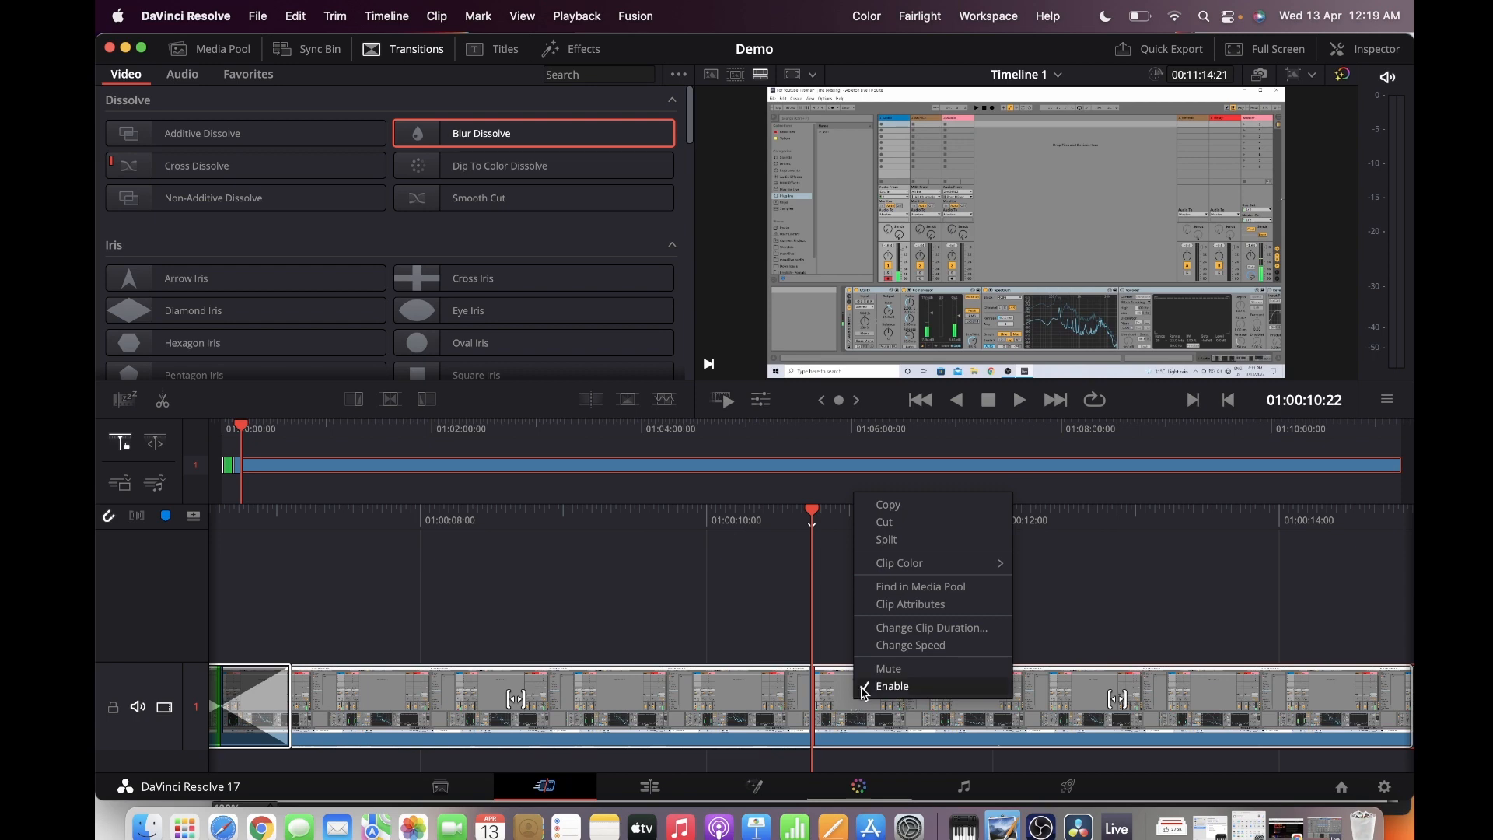
click(887, 547)
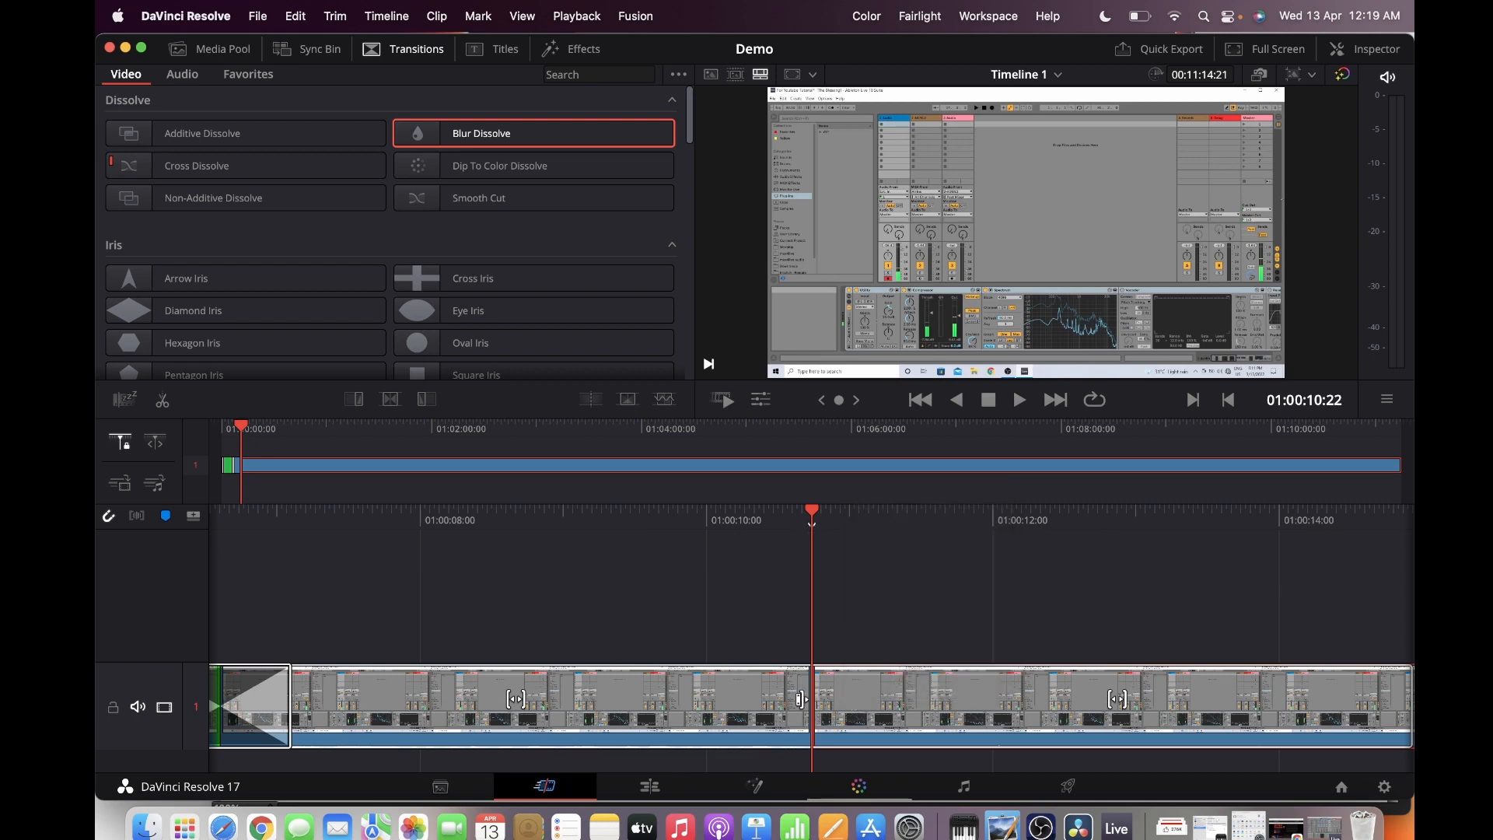
click(888, 712)
key(Delete)
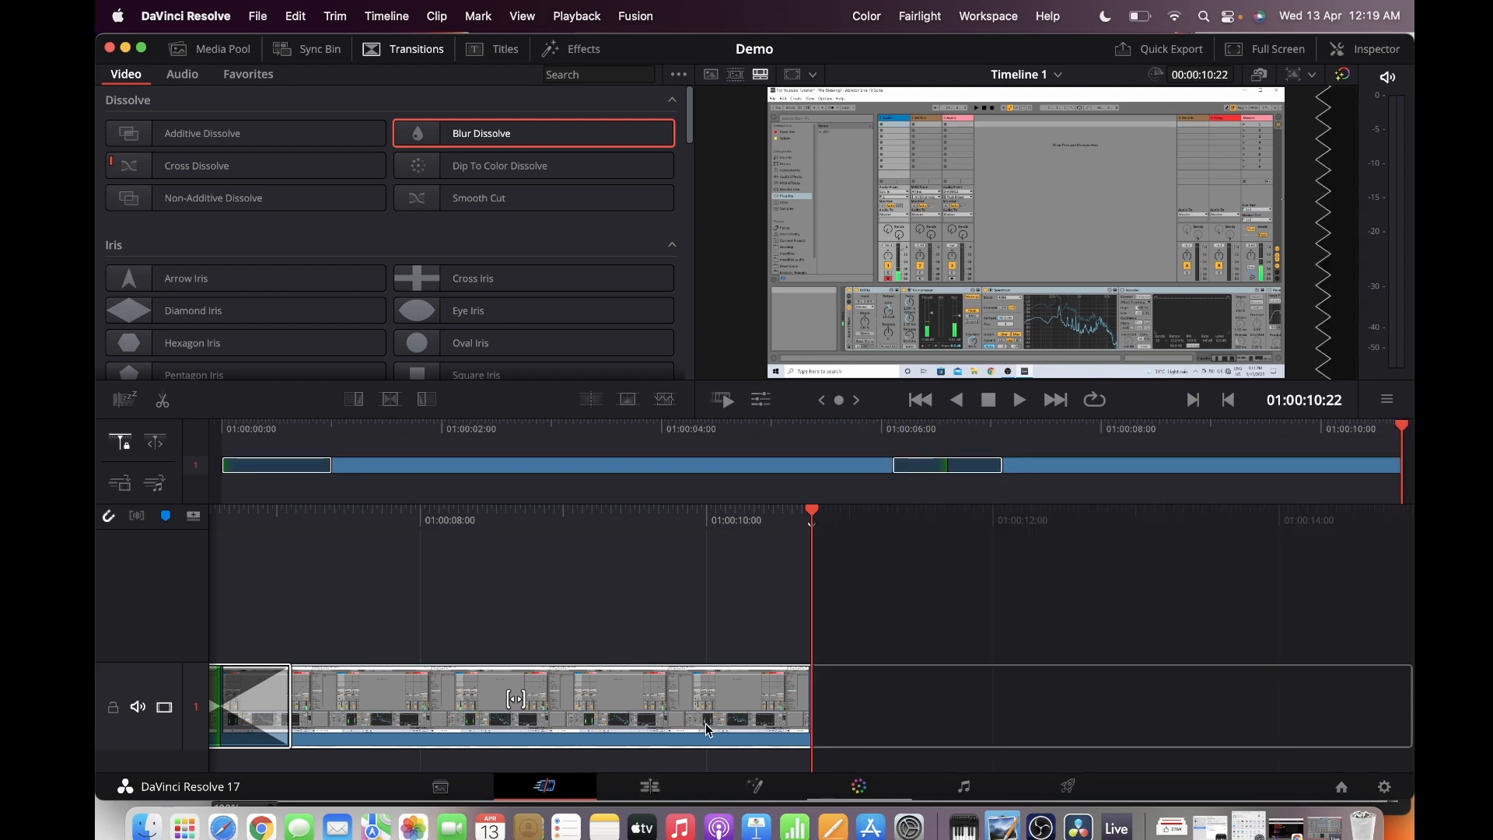
Add a second track and place the 276K thumbs-up image on it at 01:00:01:18
key(j)
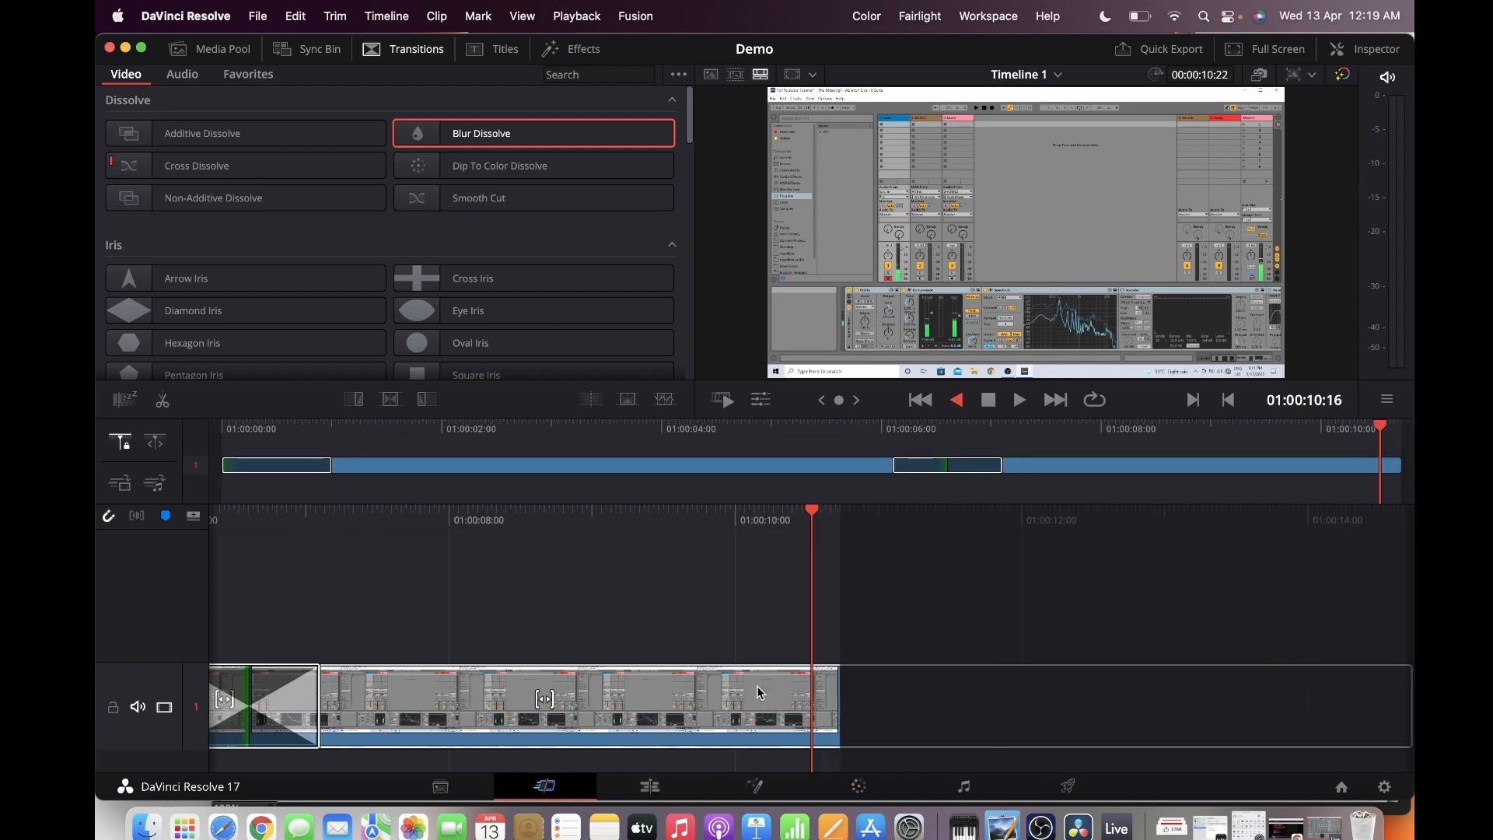
key(j)
key(j)
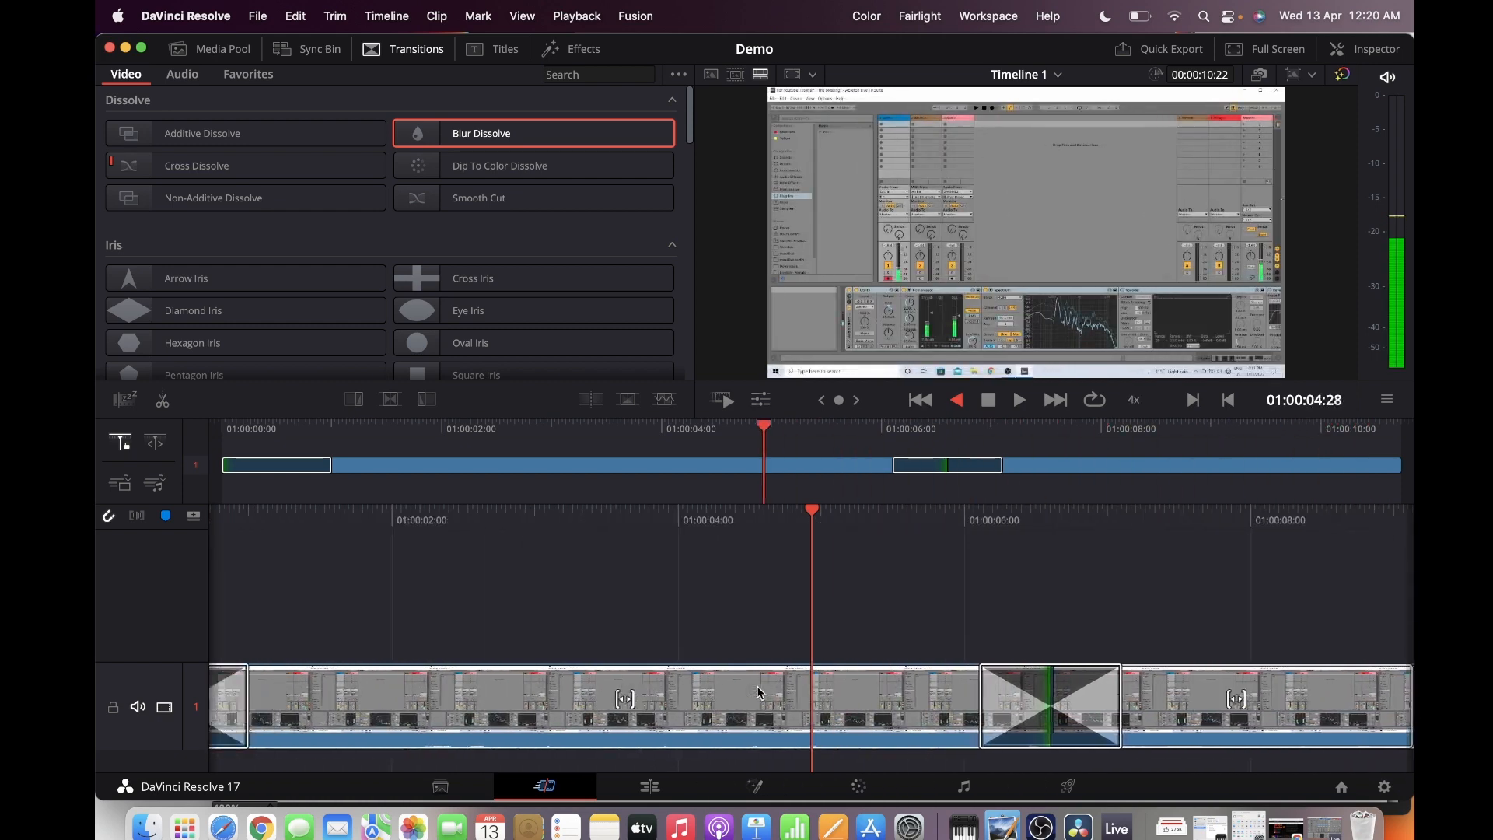
key(k)
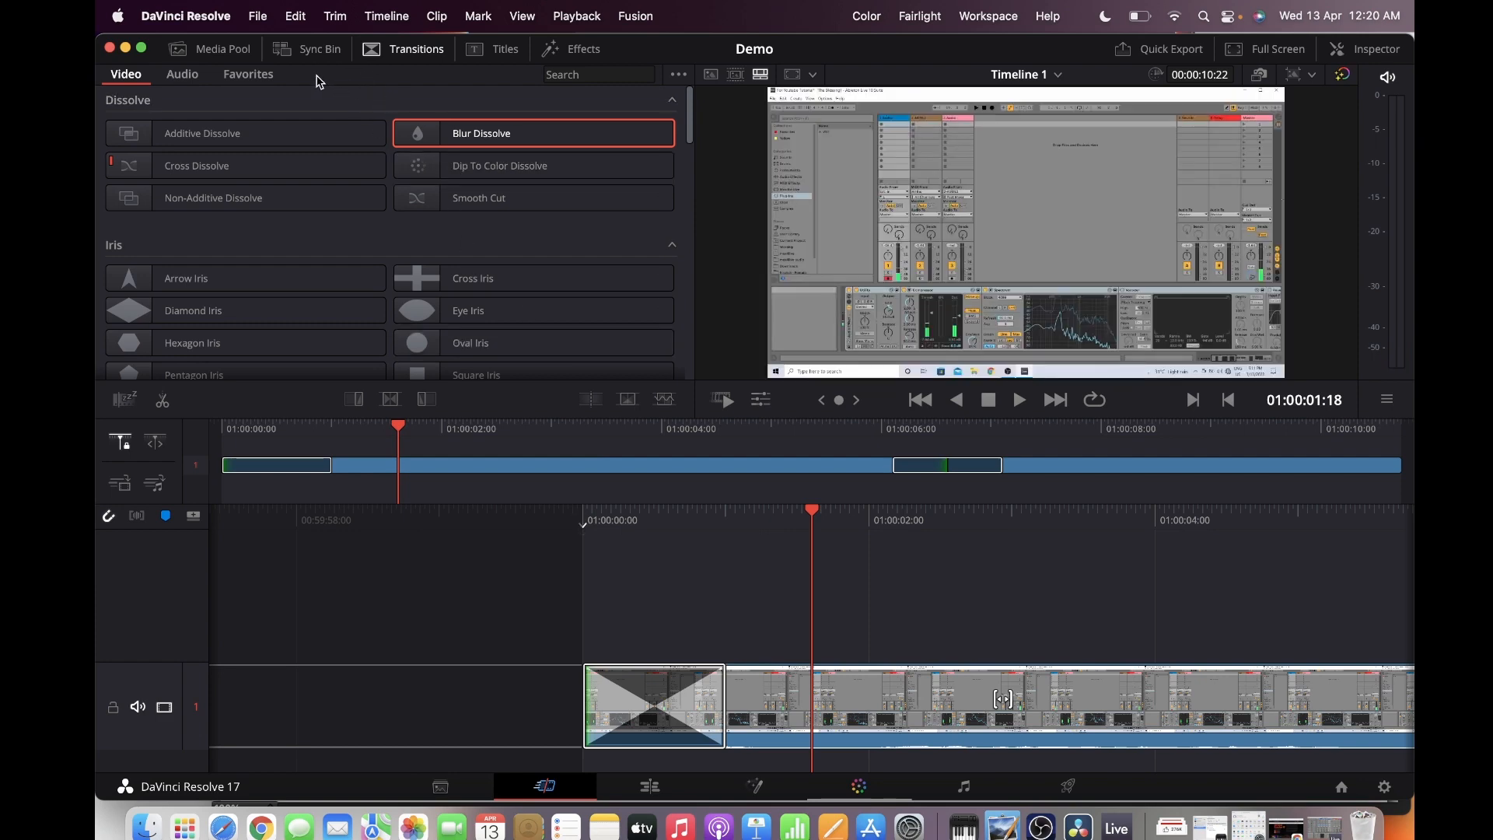
click(242, 56)
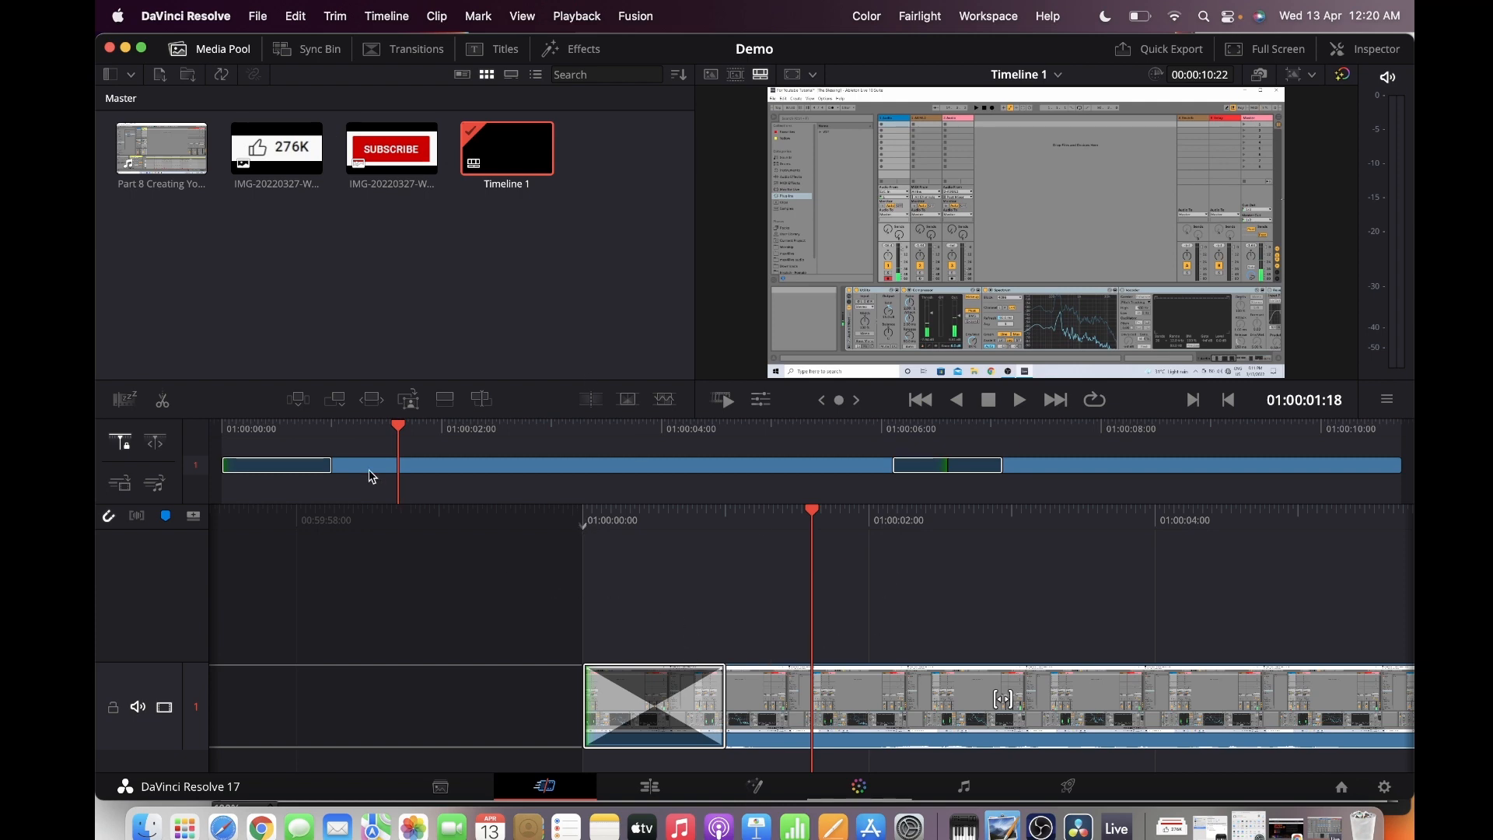
click(194, 517)
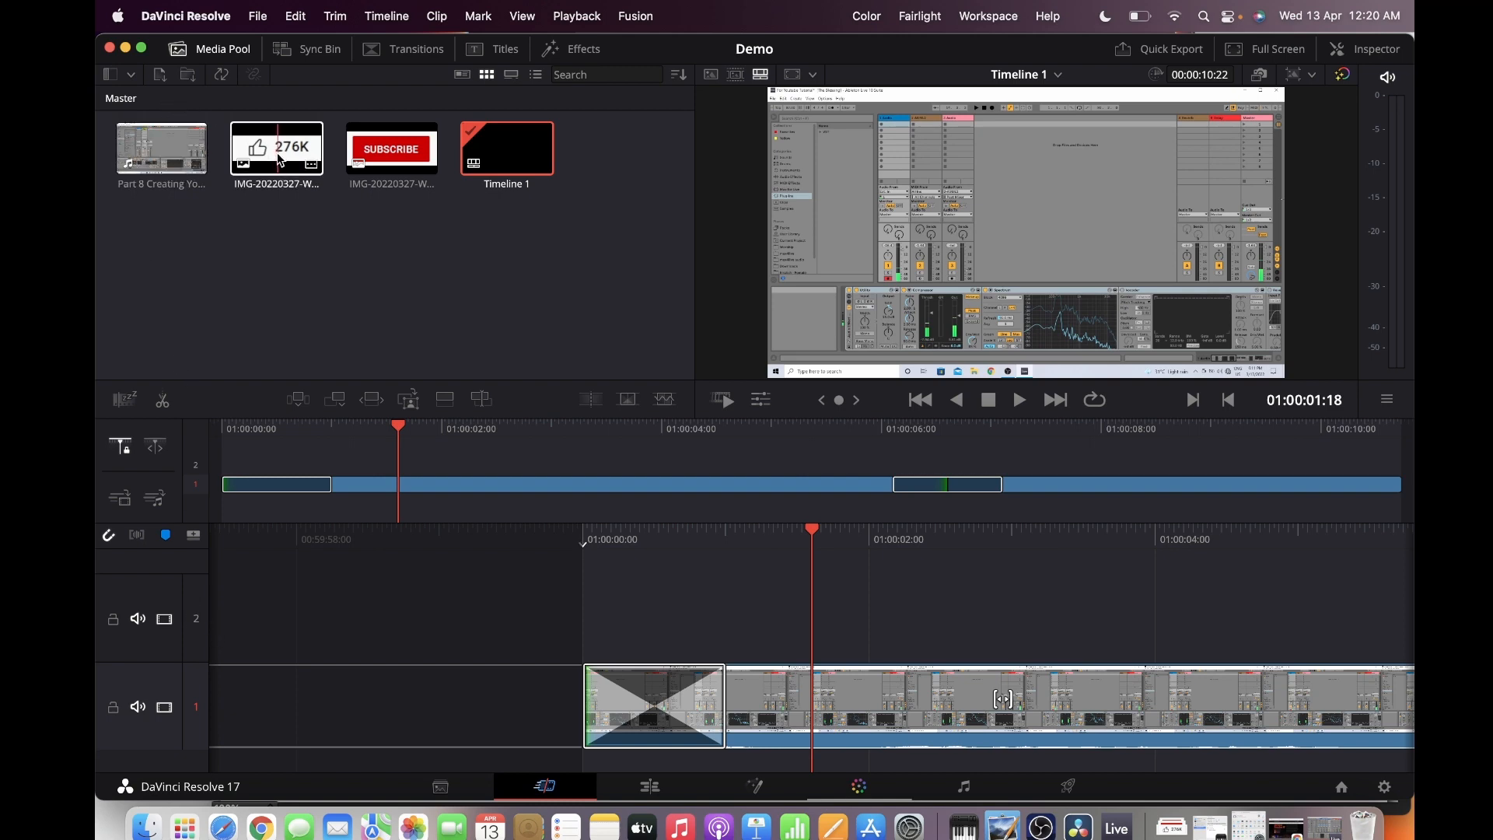
drag(278, 160, 826, 634)
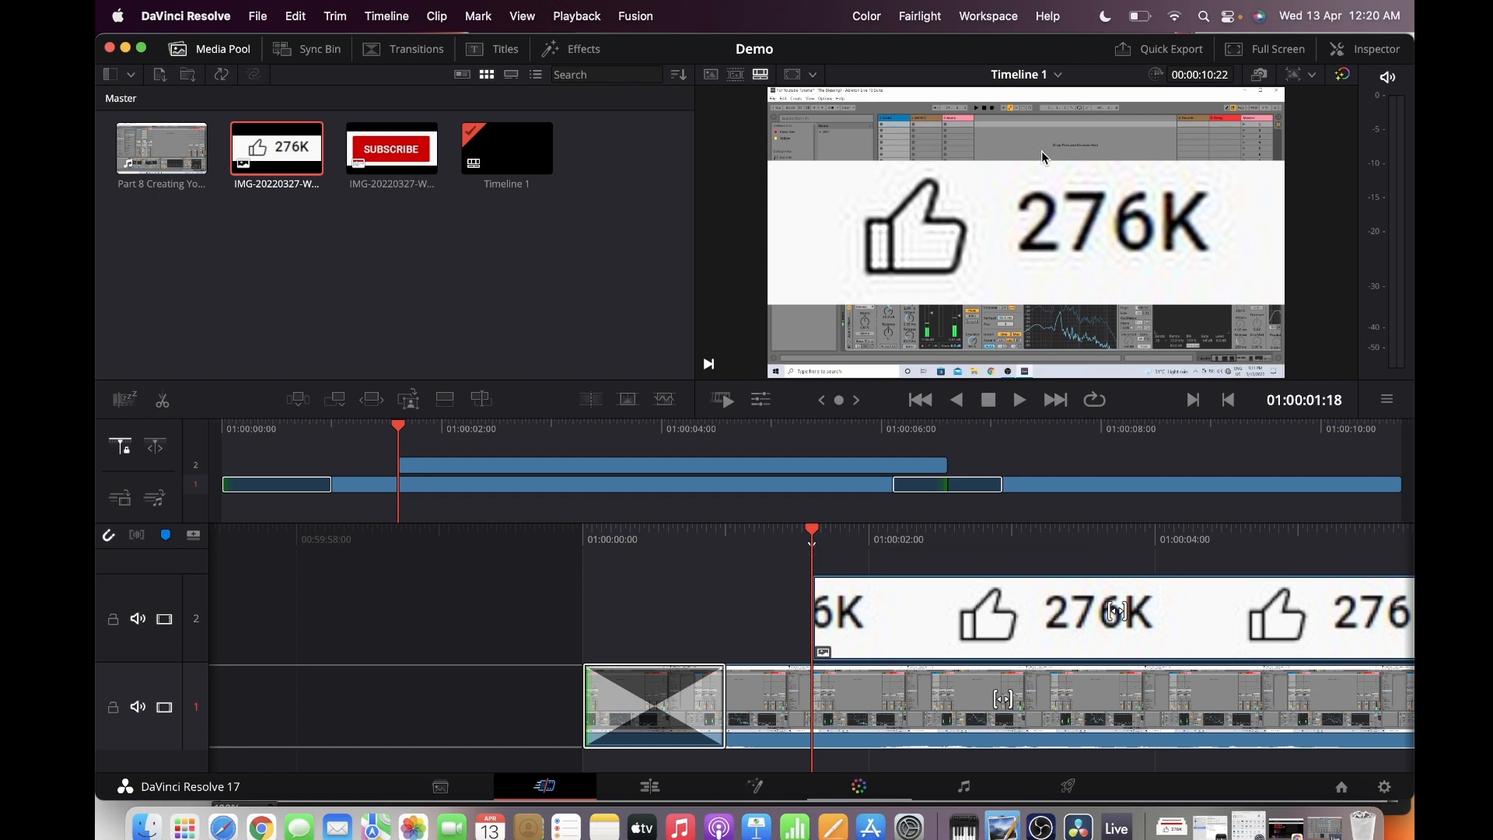
Scale the thumbs-up image to a zoom of 0.410 and set its Y position to 339
click(1366, 54)
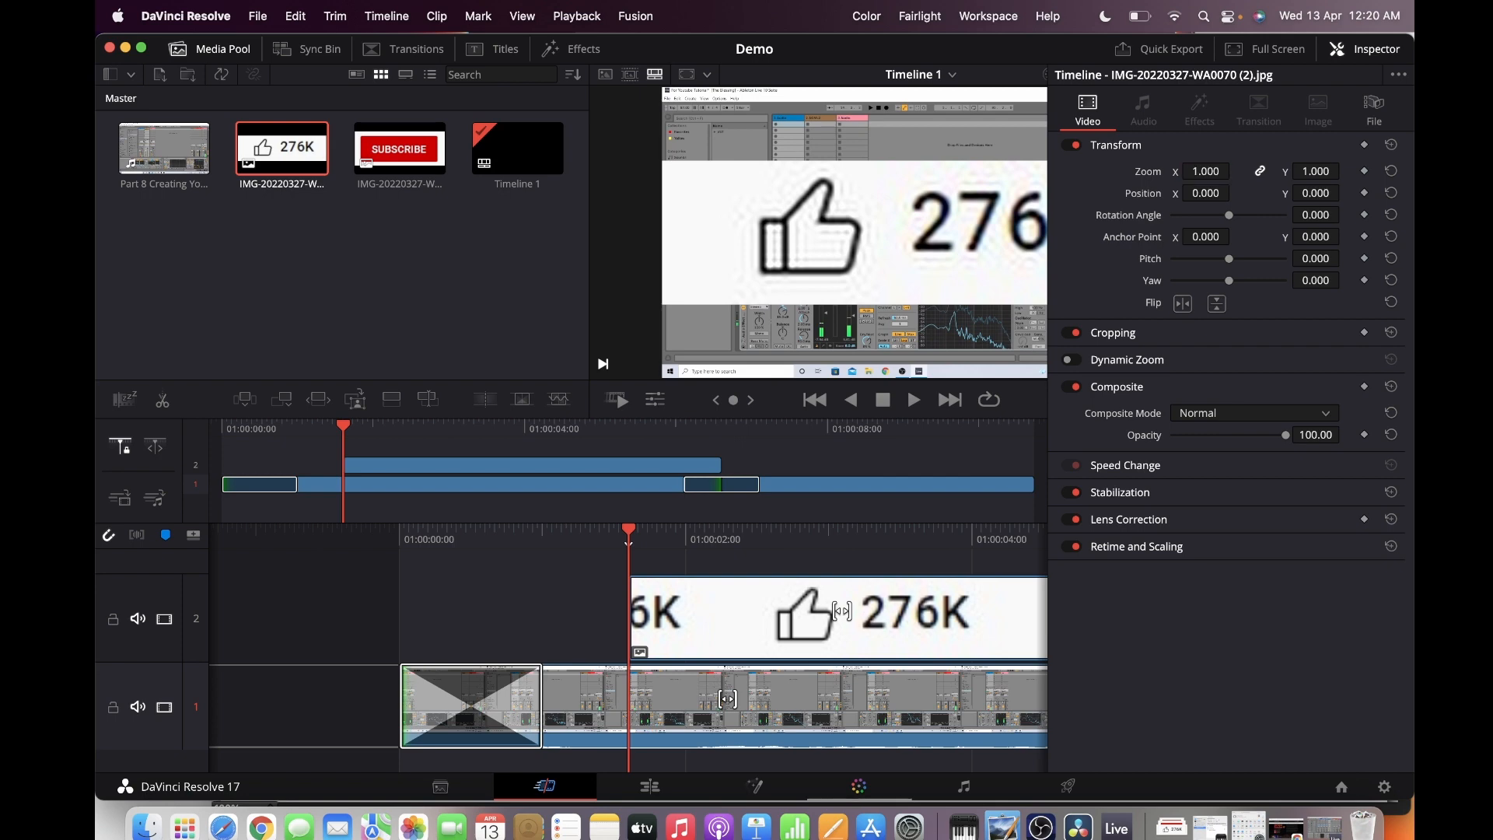
mouse_move(1206, 171)
mouse_down()
mouse_move(1161, 171)
mouse_move(1213, 171)
mouse_move(1188, 171)
mouse_up()
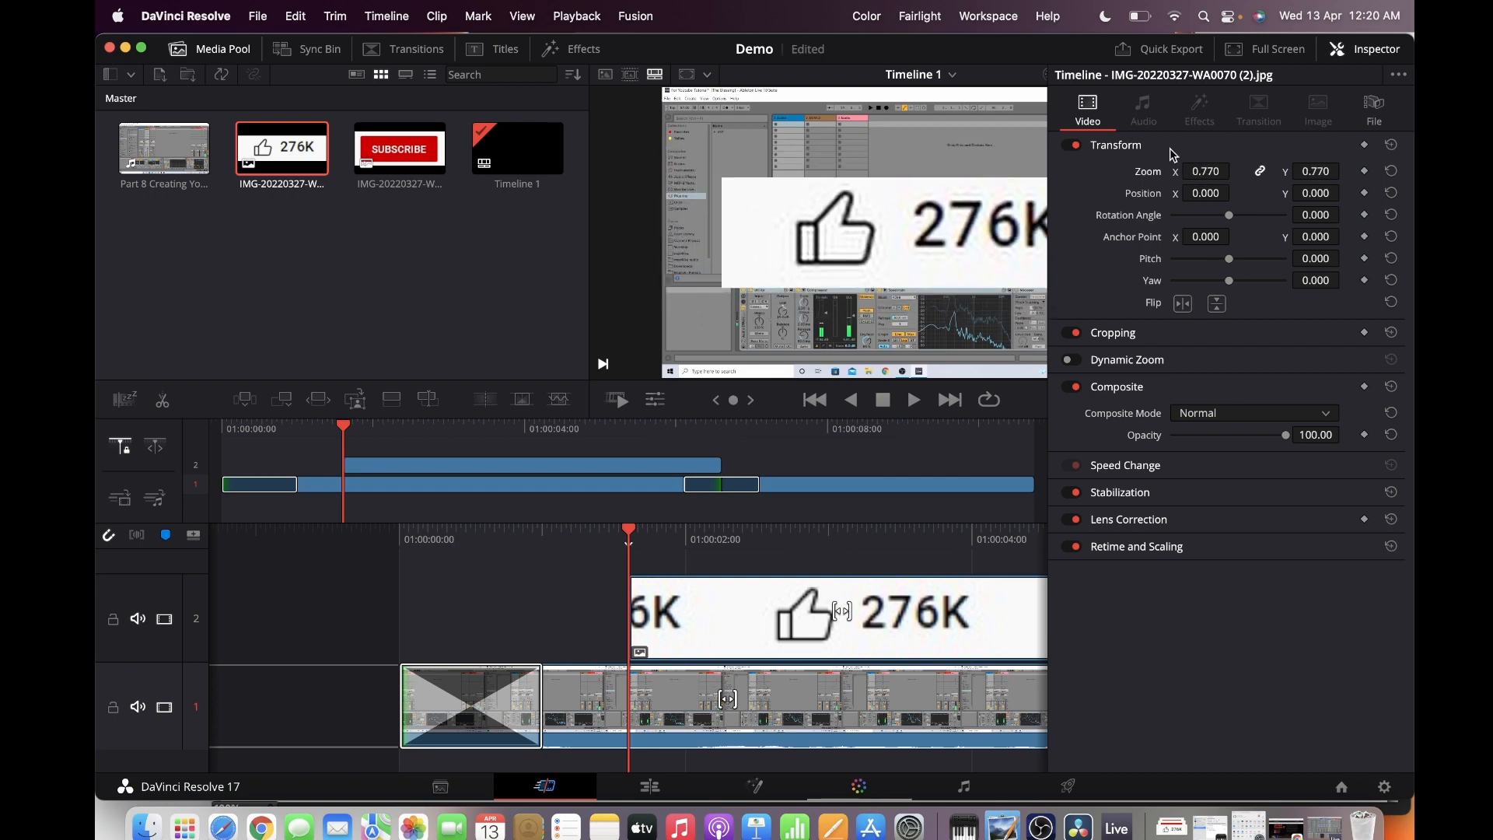
click(1205, 170)
drag(1205, 172, 1172, 168)
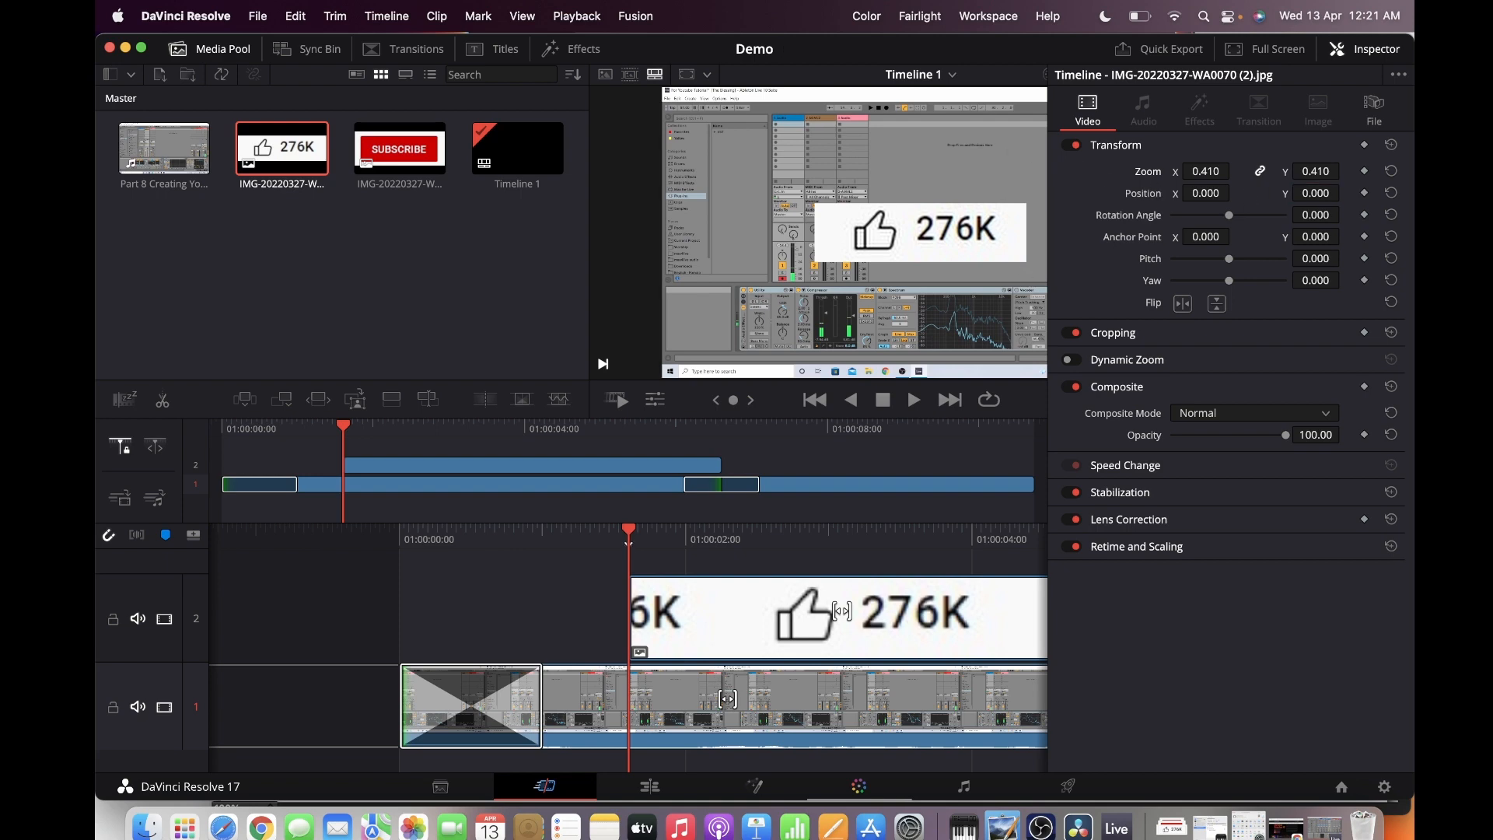
drag(1315, 193, 1345, 192)
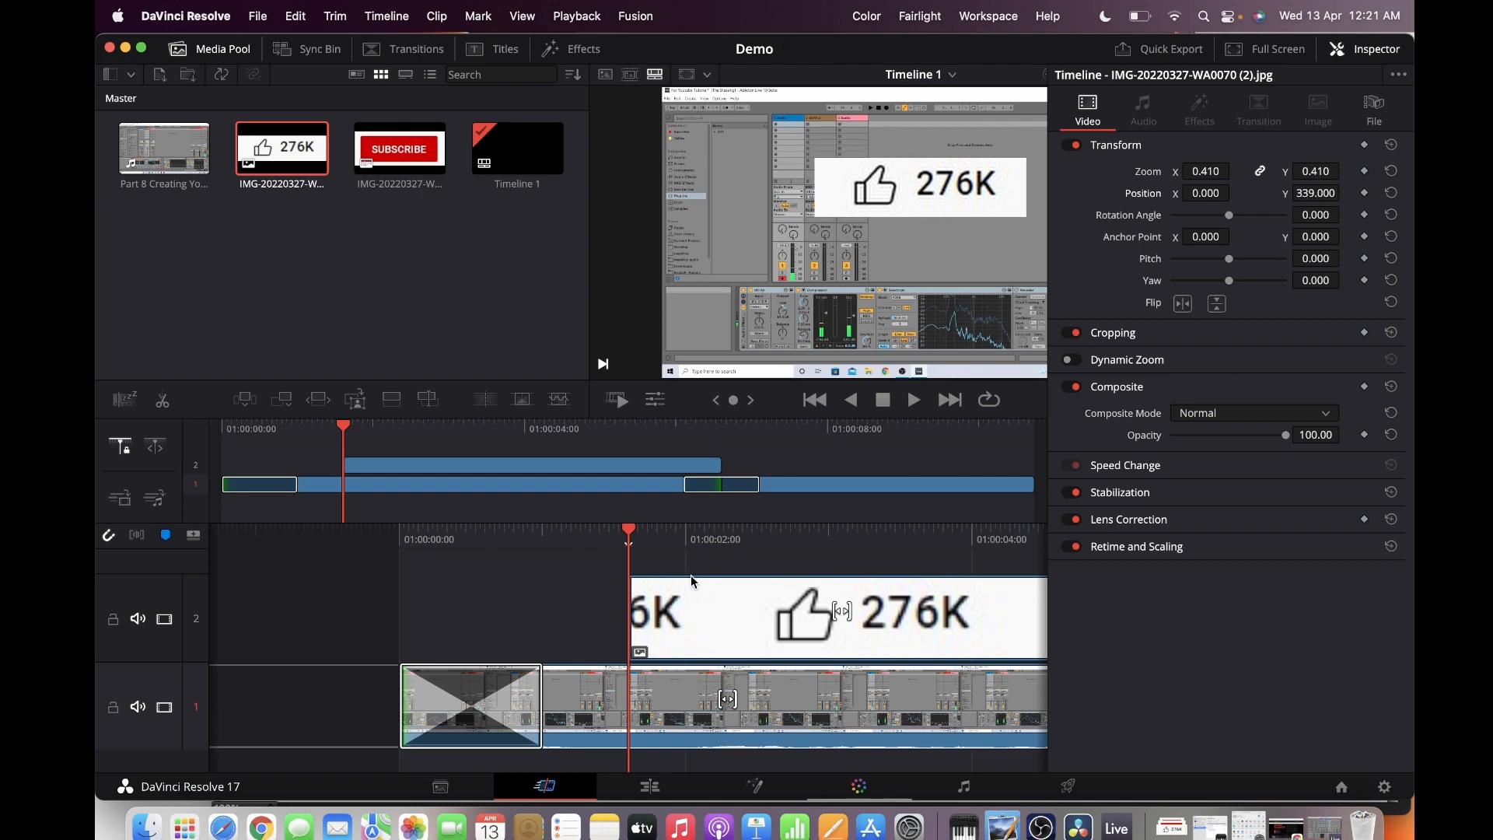
Add a Blur Dissolve to the start of the thumbs-up image clip and play the timeline from its beginning
click(415, 51)
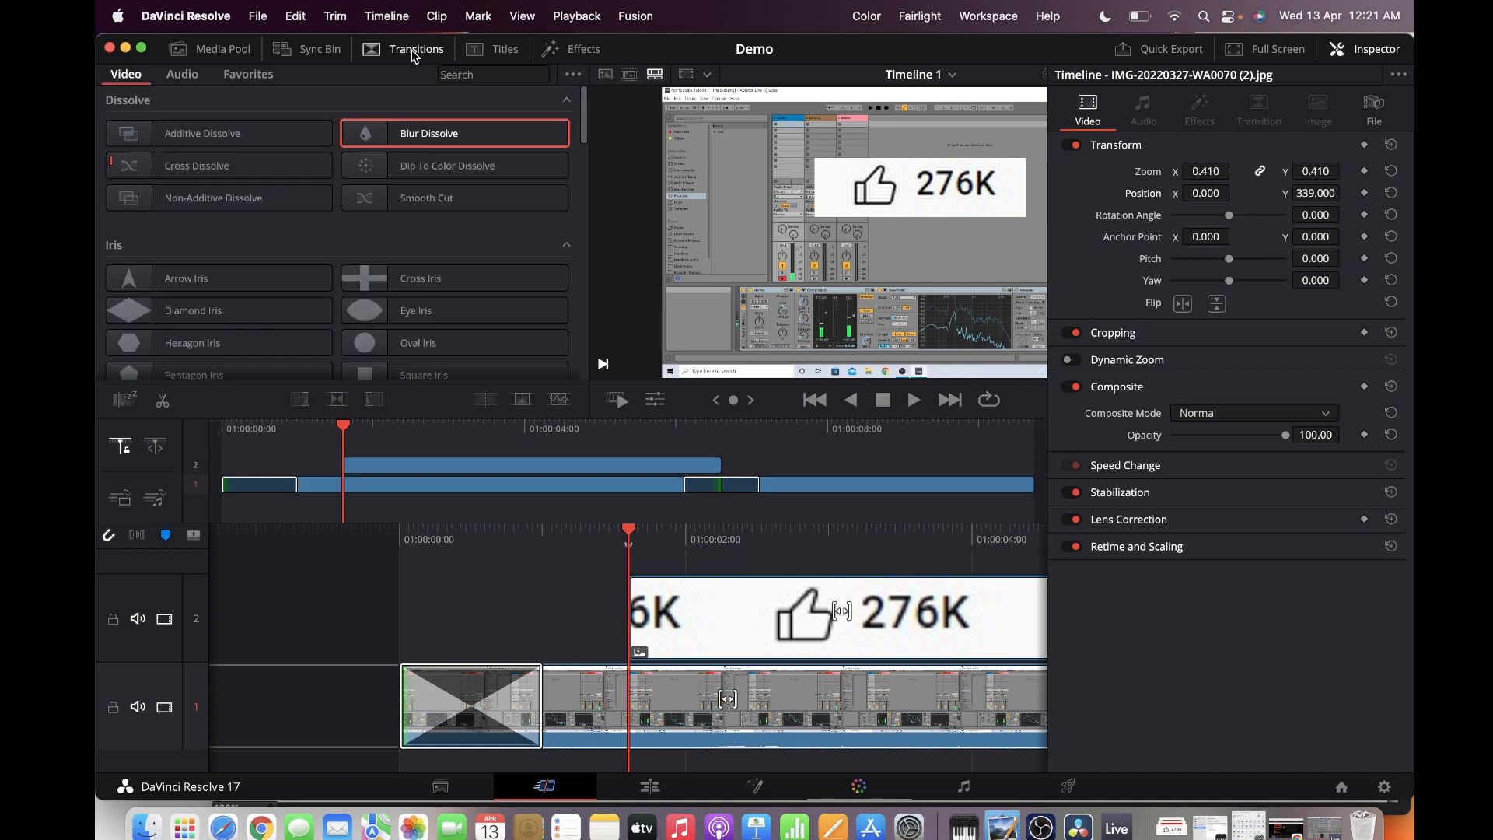
double_click(395, 133)
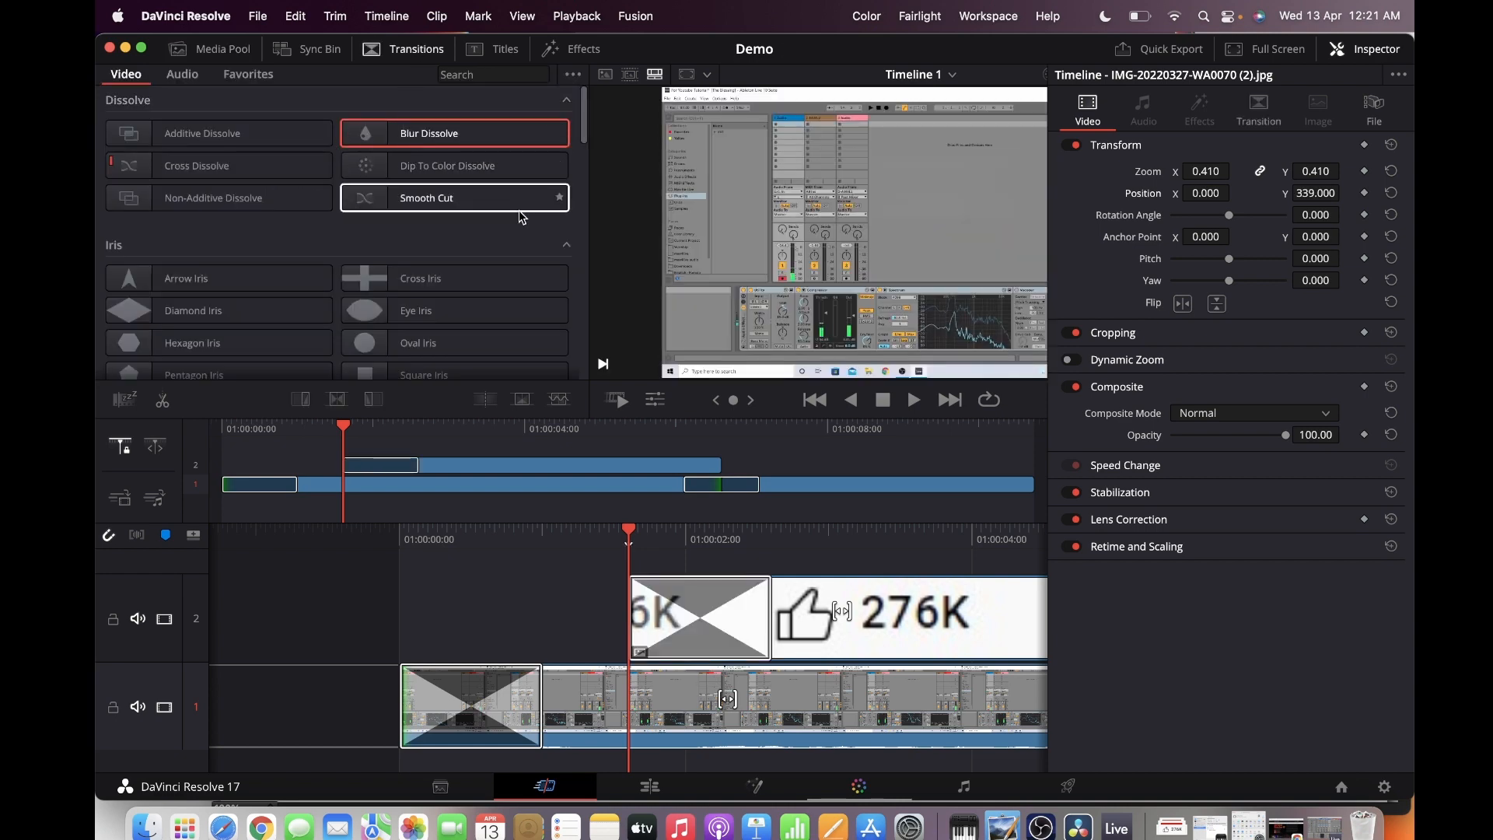
key(j)
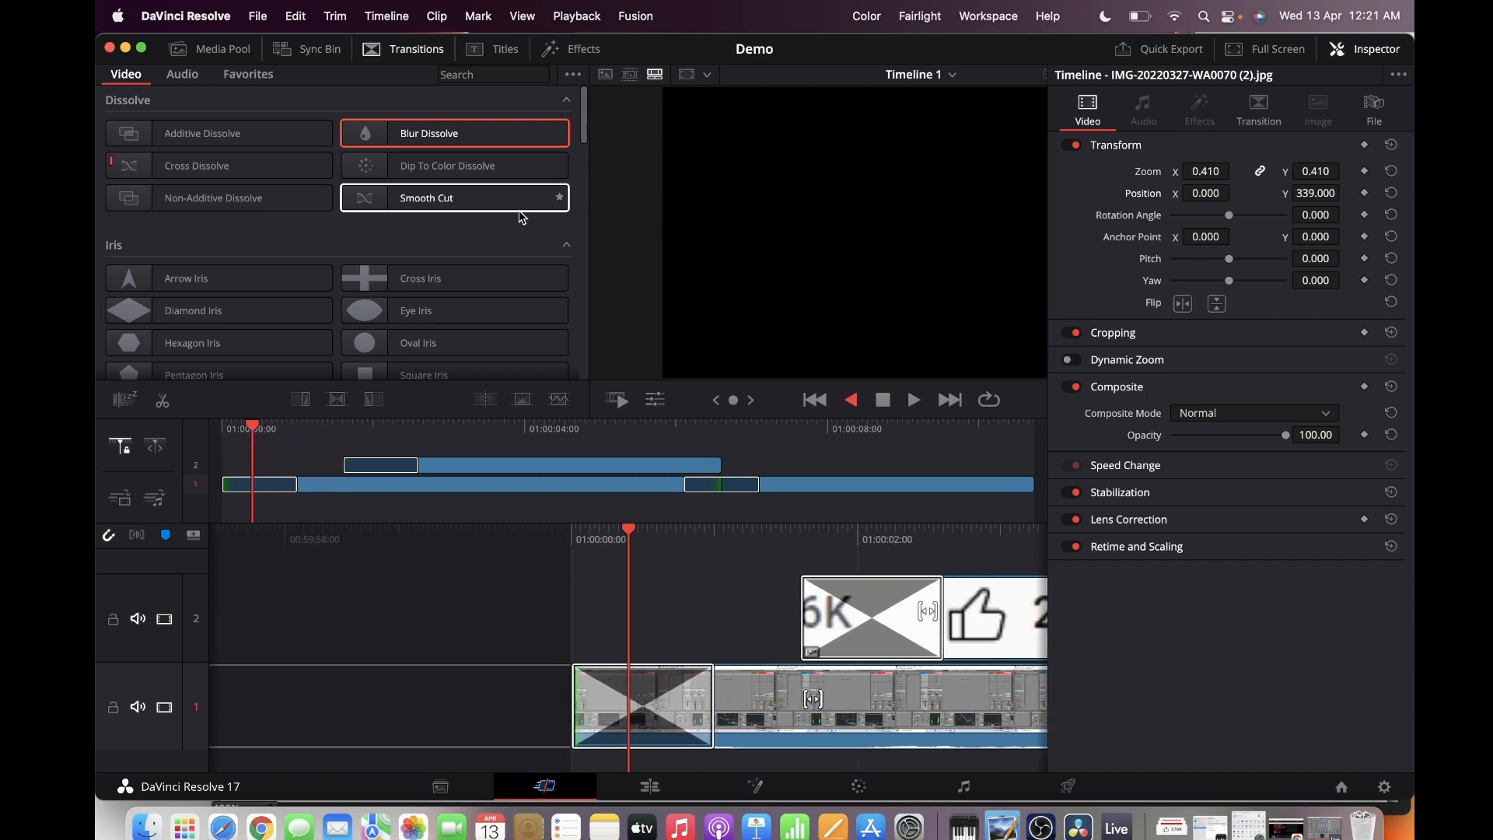
key(l)
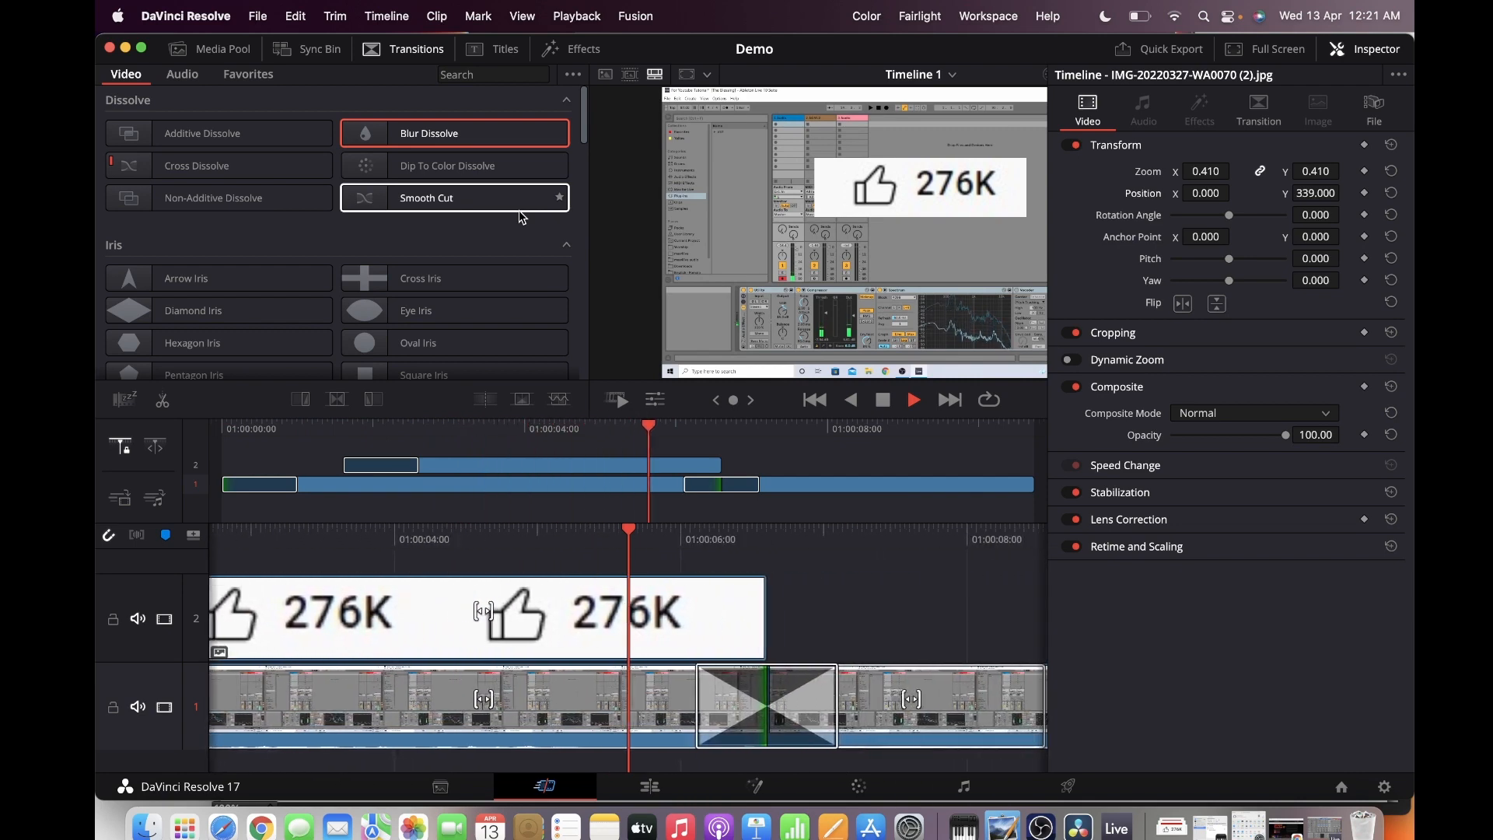
key(k)
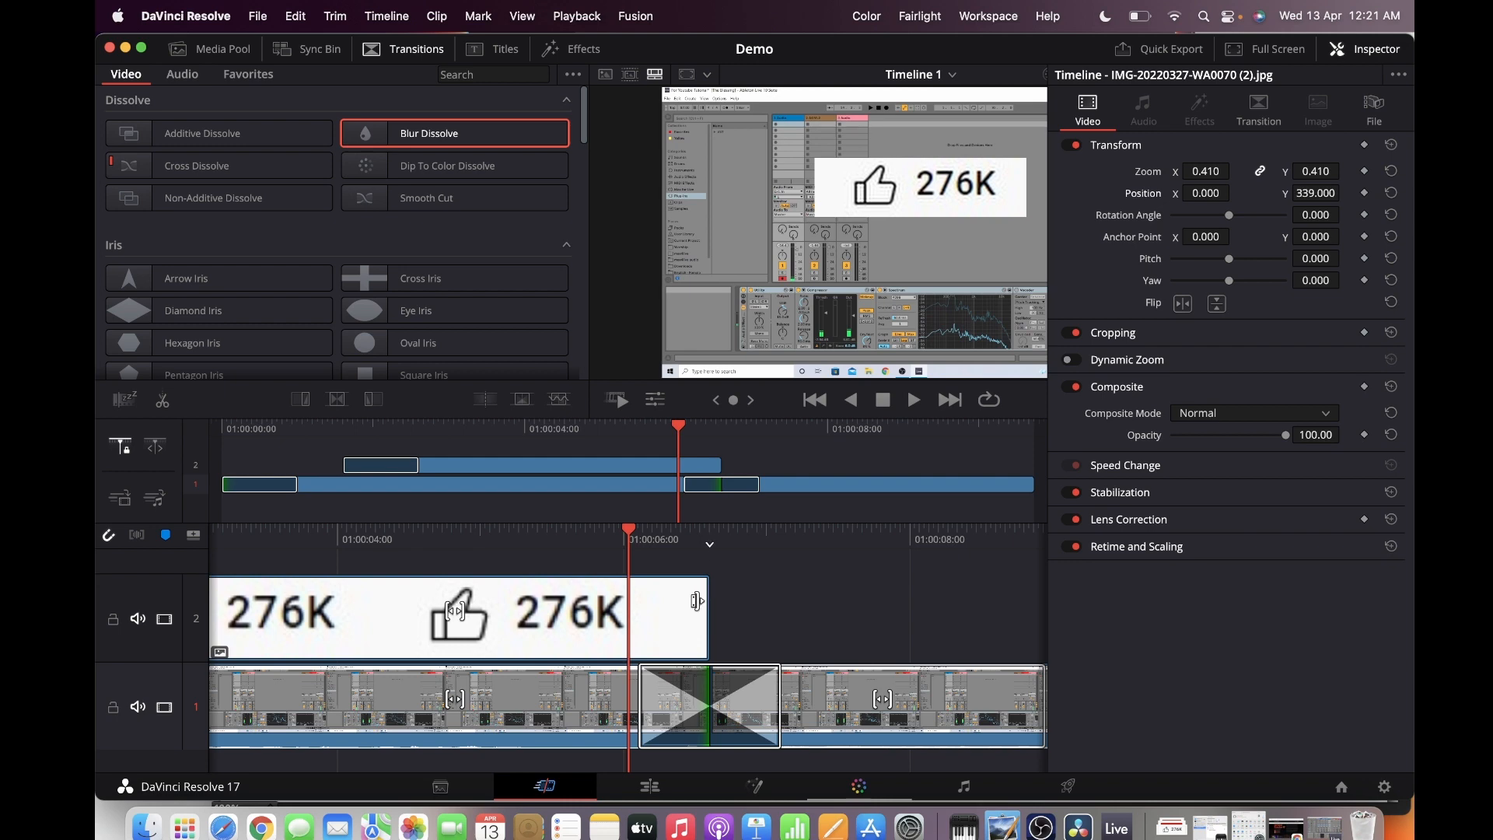
Extend the end of the thumbs-up image clip to just before 01:00:08:00 and move the playhead to that end
drag(697, 601, 898, 599)
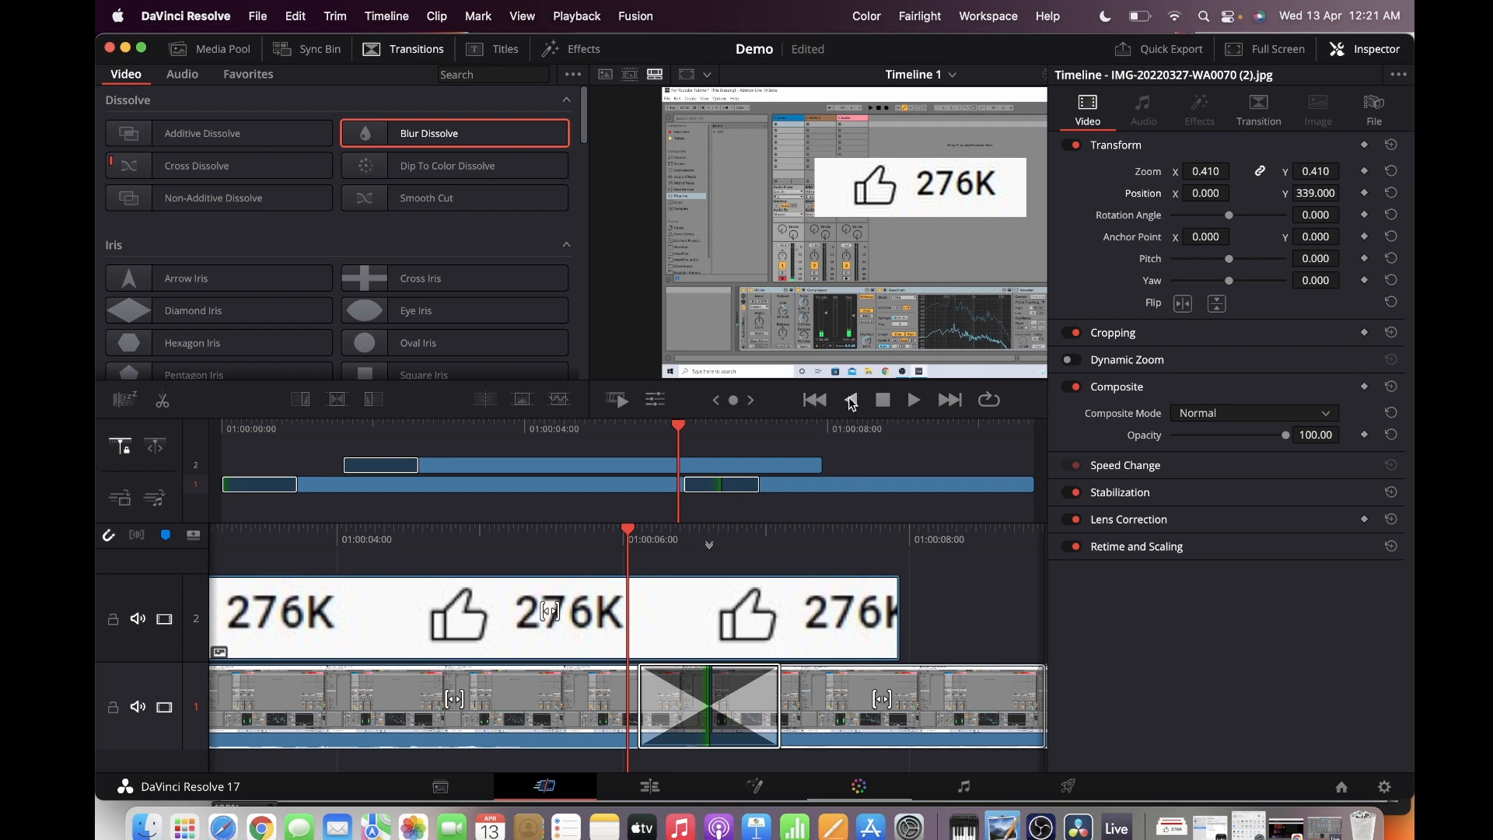
click(949, 399)
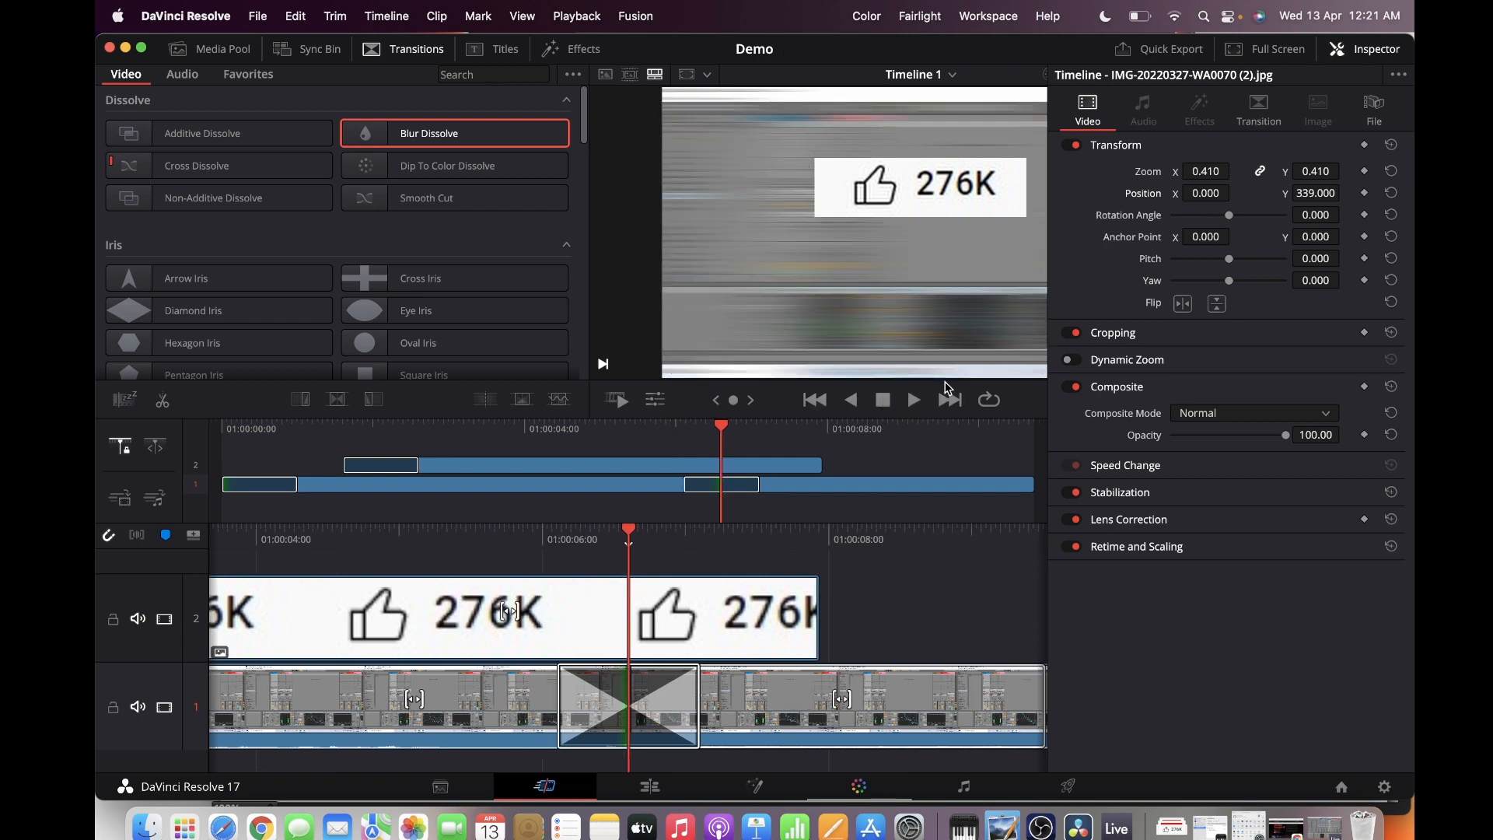
click(946, 387)
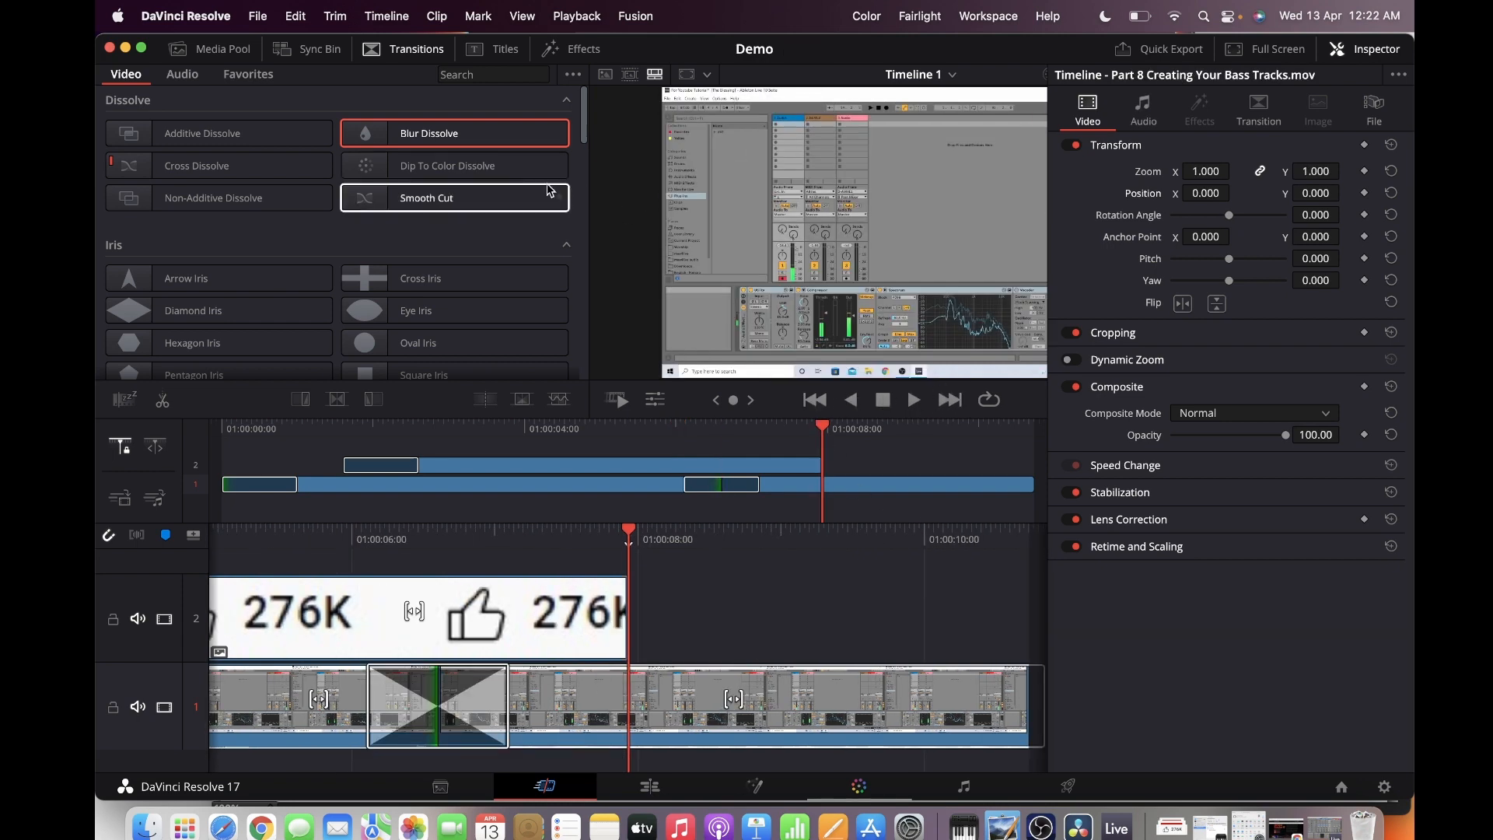
Add a Blur Dissolve to the end of the thumbs-up image clip and play the timeline from its beginning
double_click(502, 138)
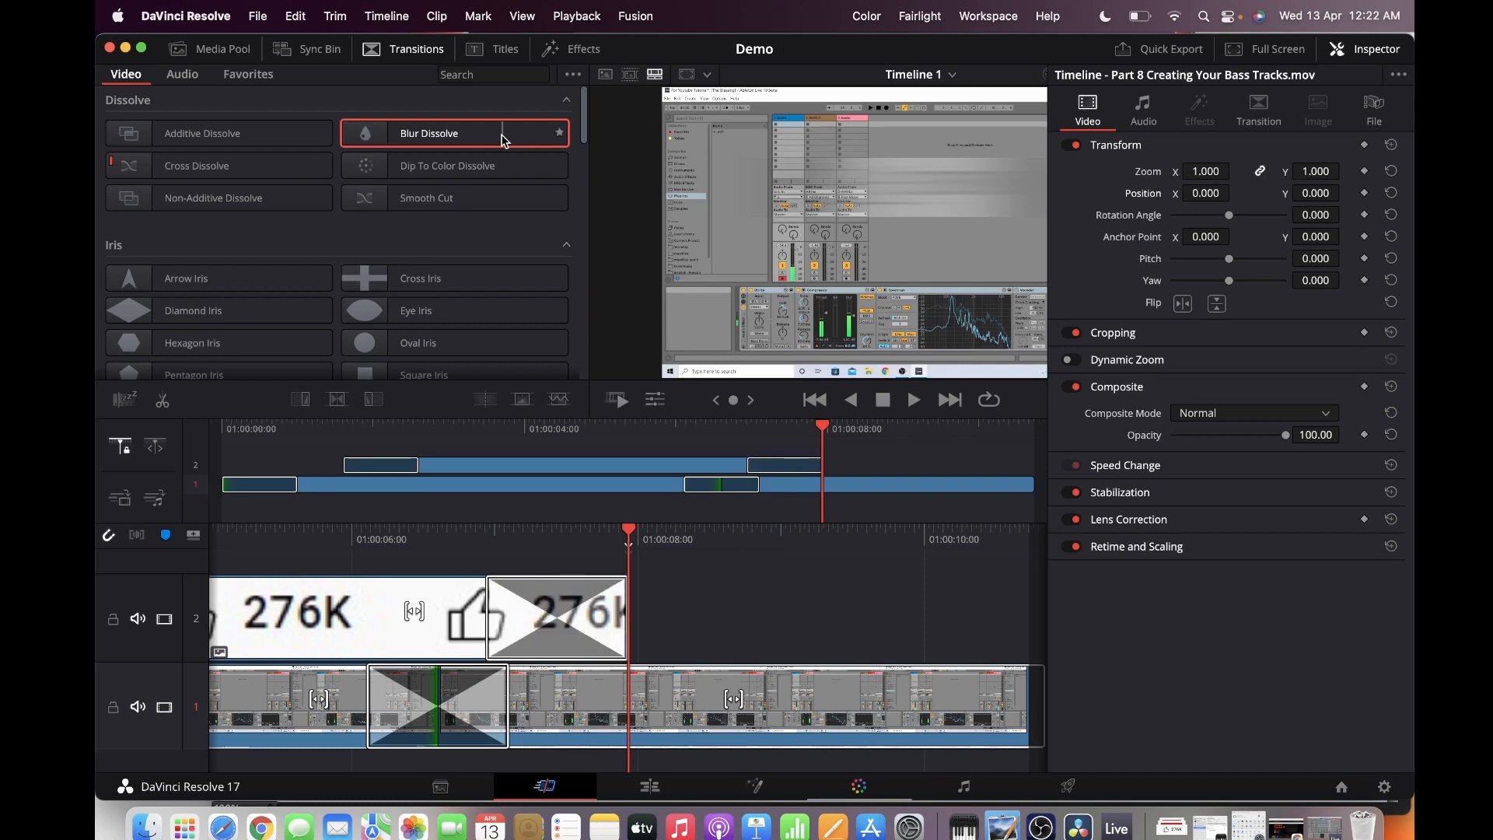
click(818, 403)
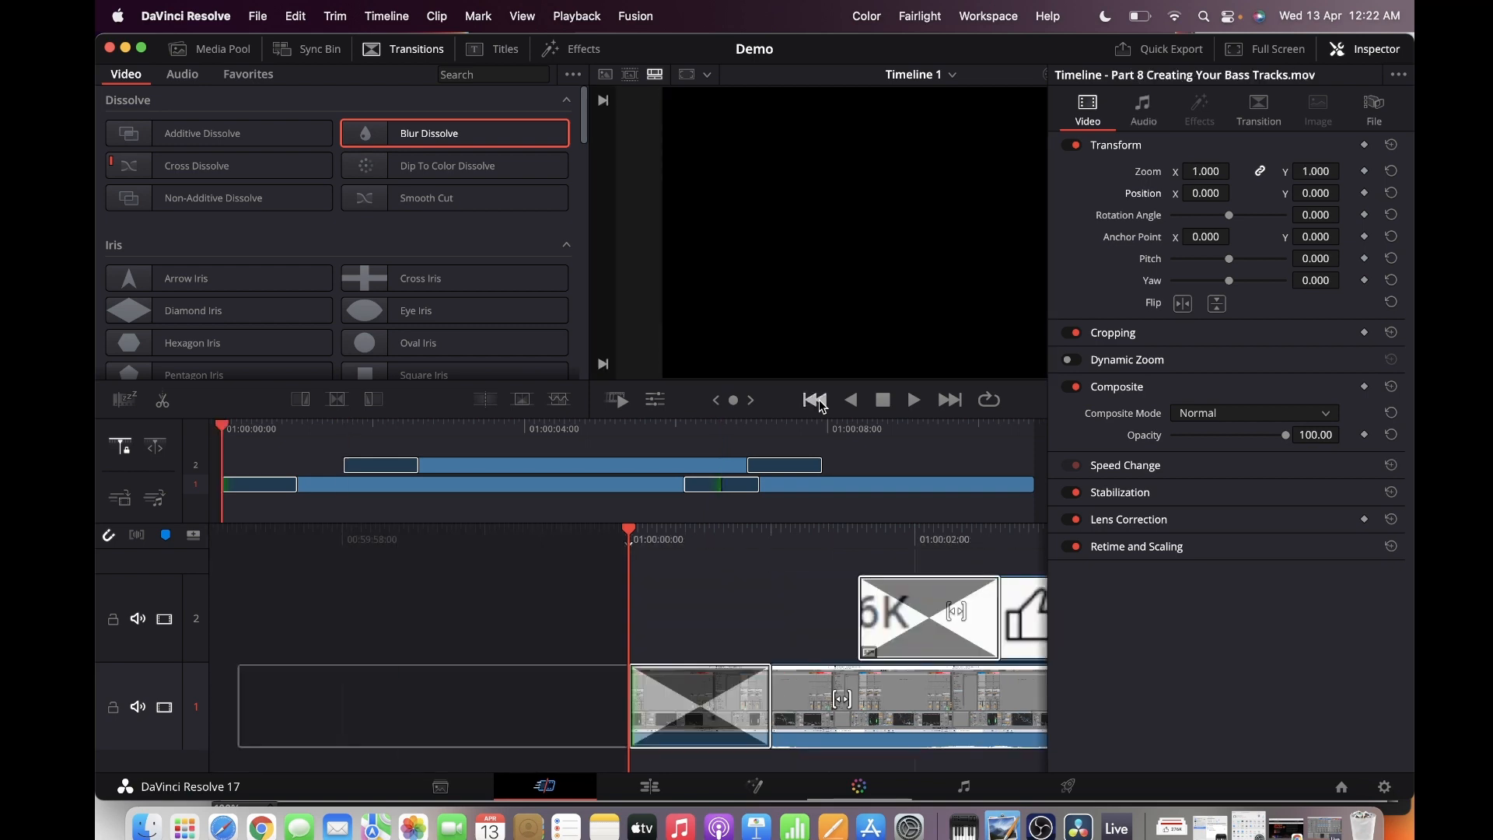
key(space)
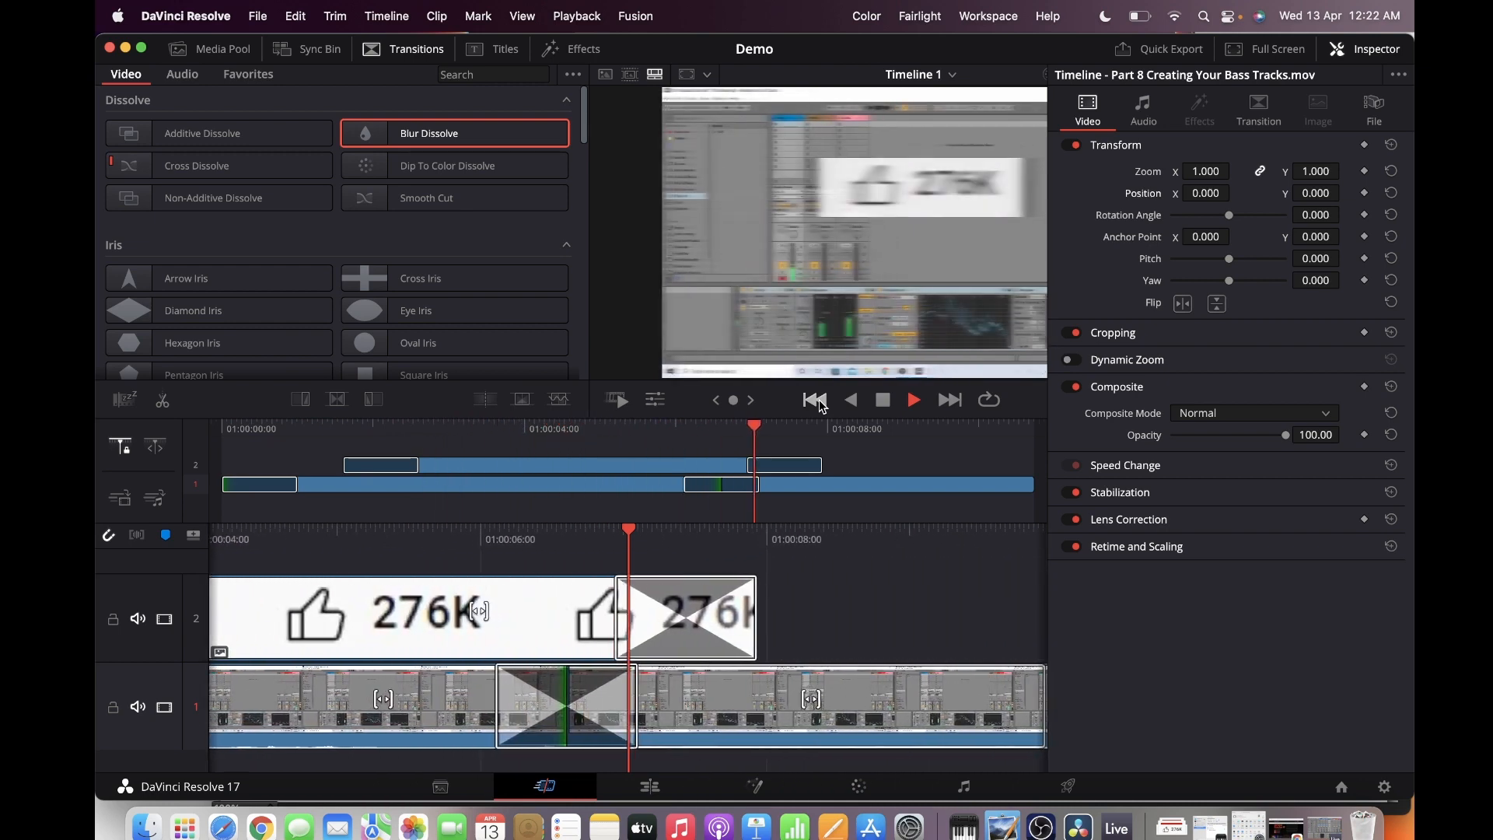
key(space)
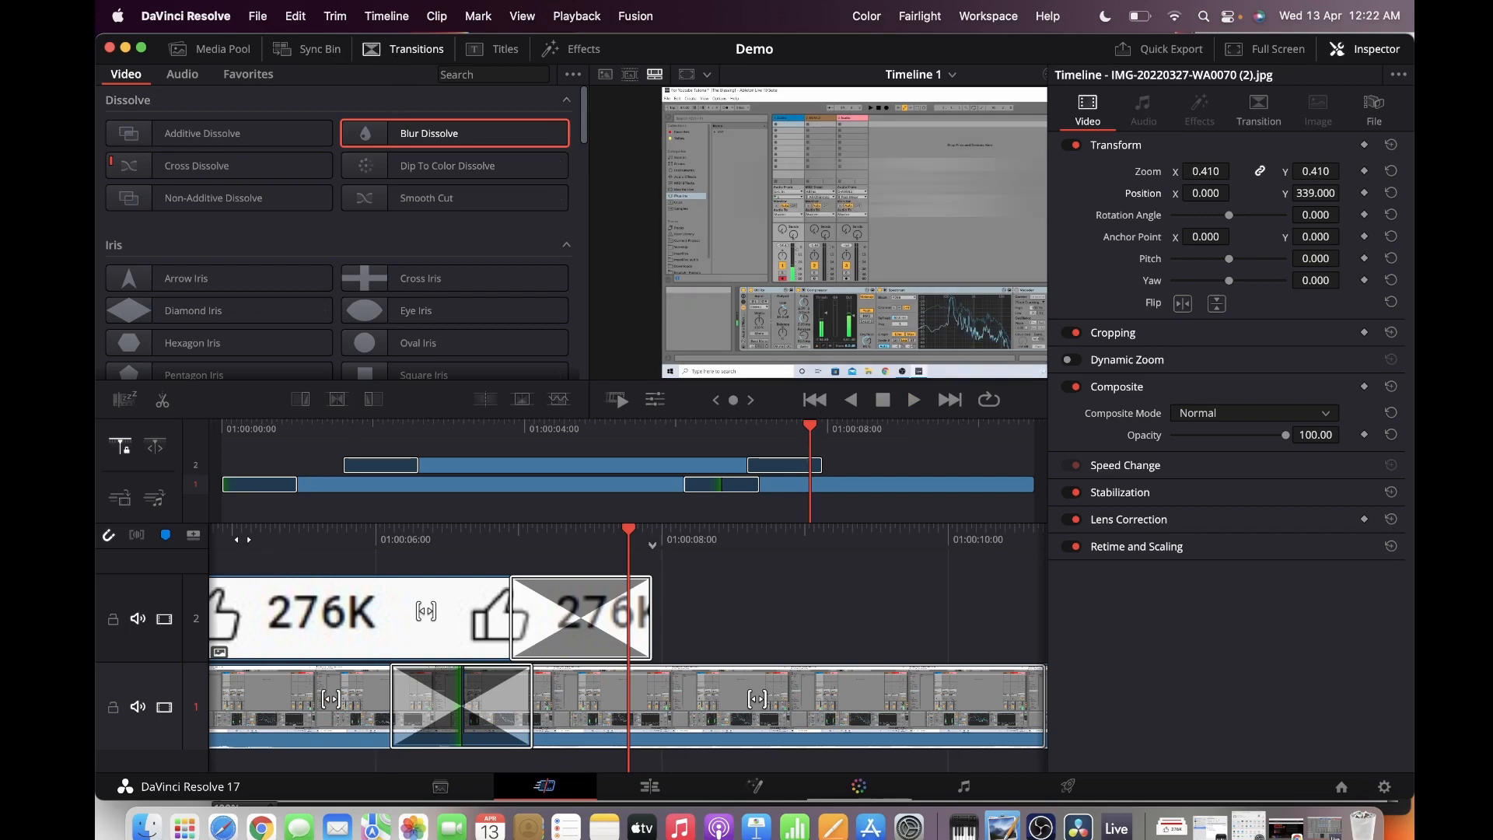
Add a third track, place the SUBSCRIBE image on it starting where the thumbs-up clip ends, and save the project
click(195, 536)
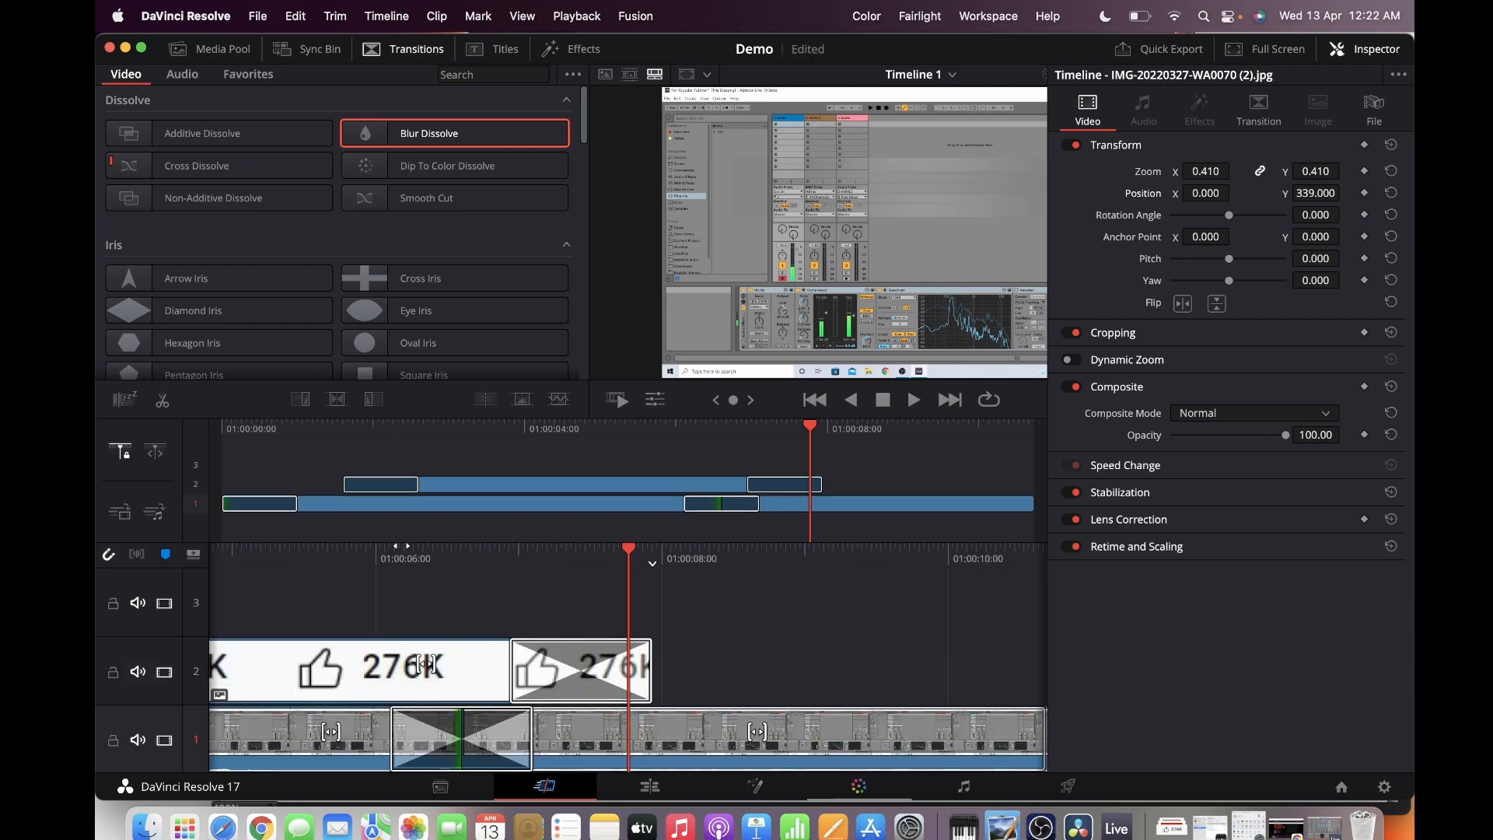
click(208, 50)
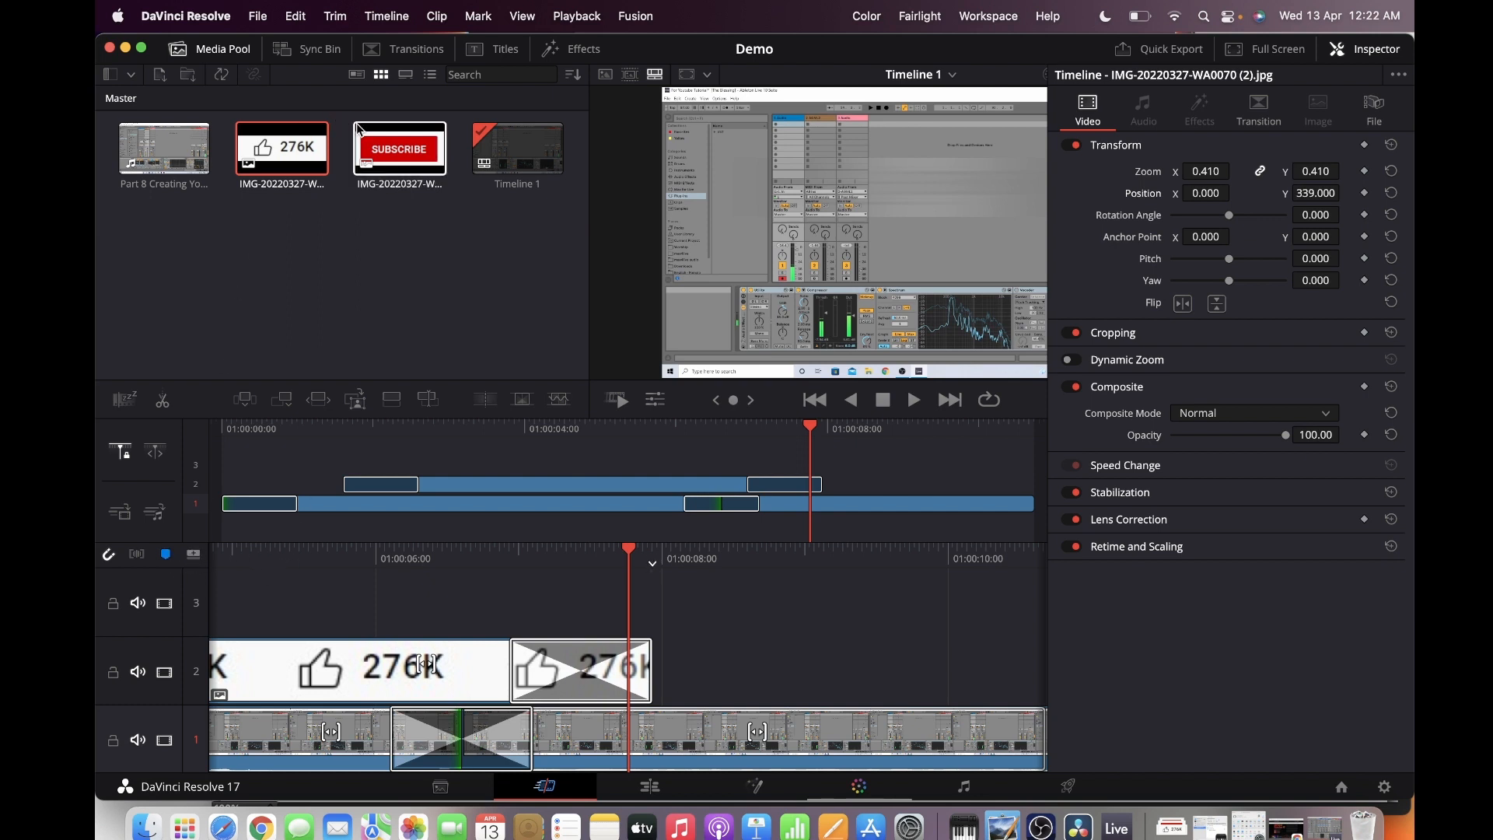
click(380, 163)
drag(380, 163, 652, 579)
drag(642, 584, 641, 583)
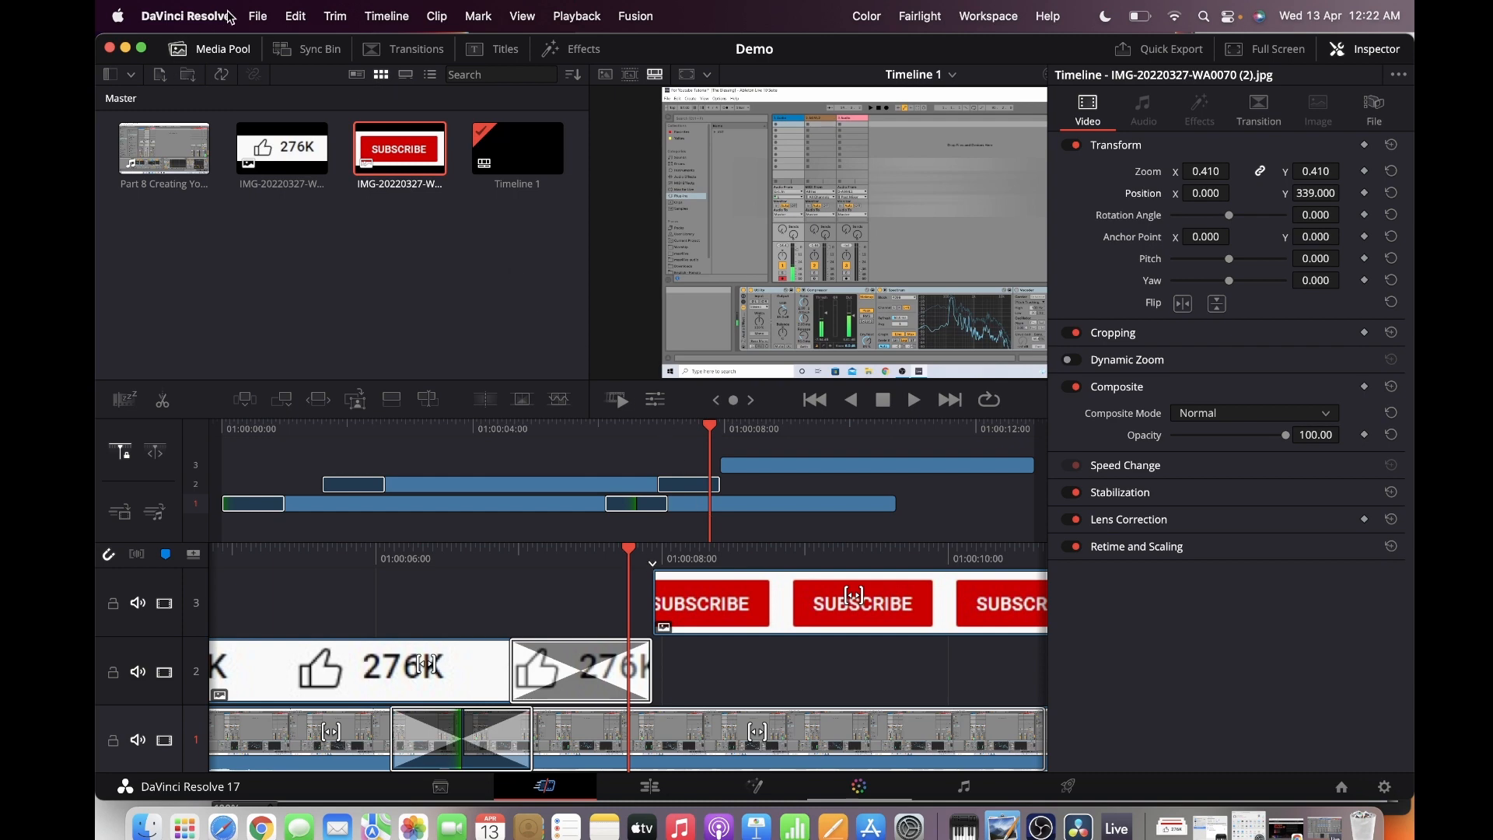
click(253, 15)
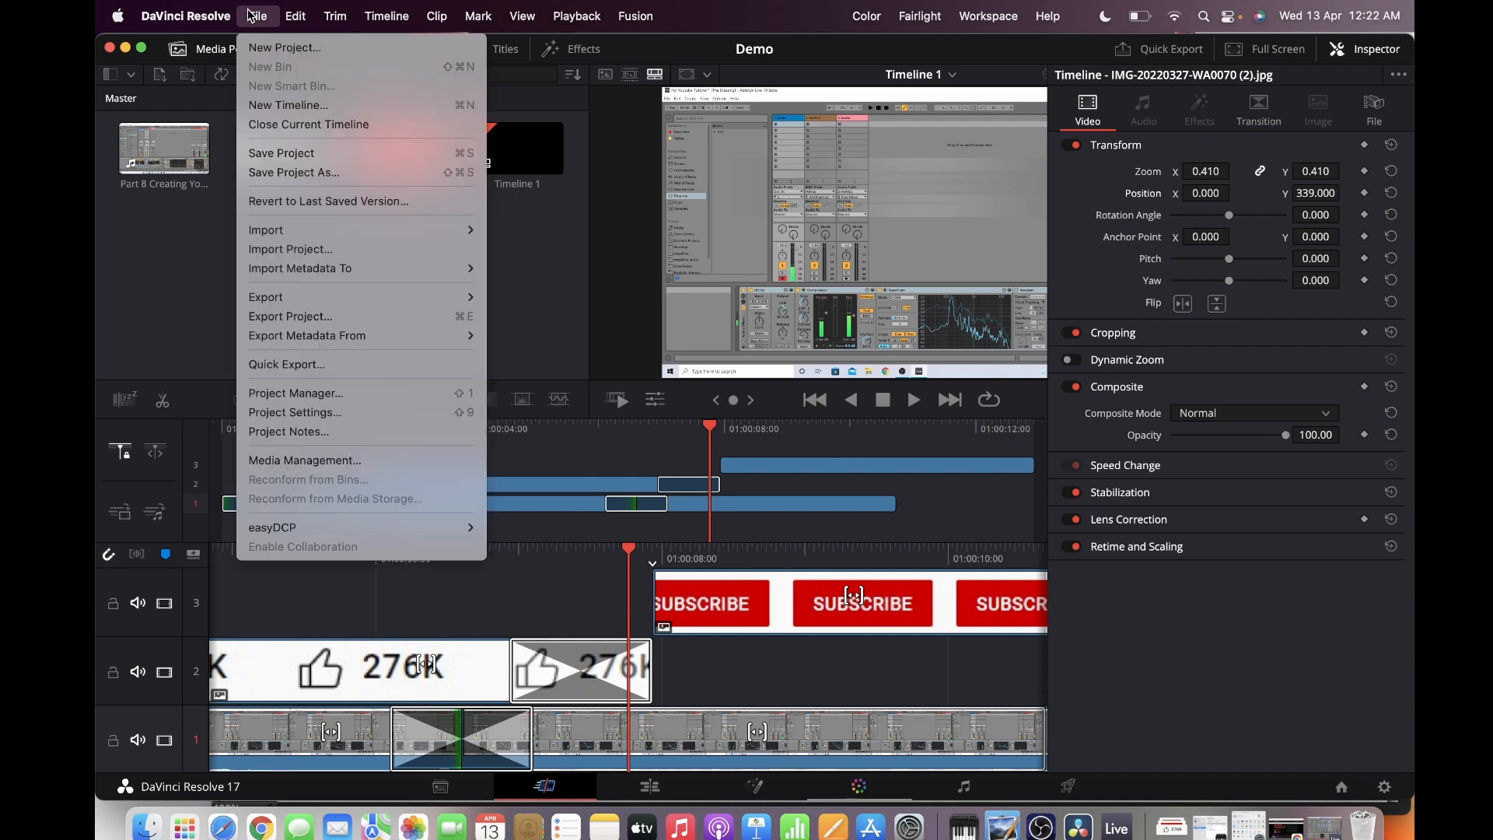
click(318, 159)
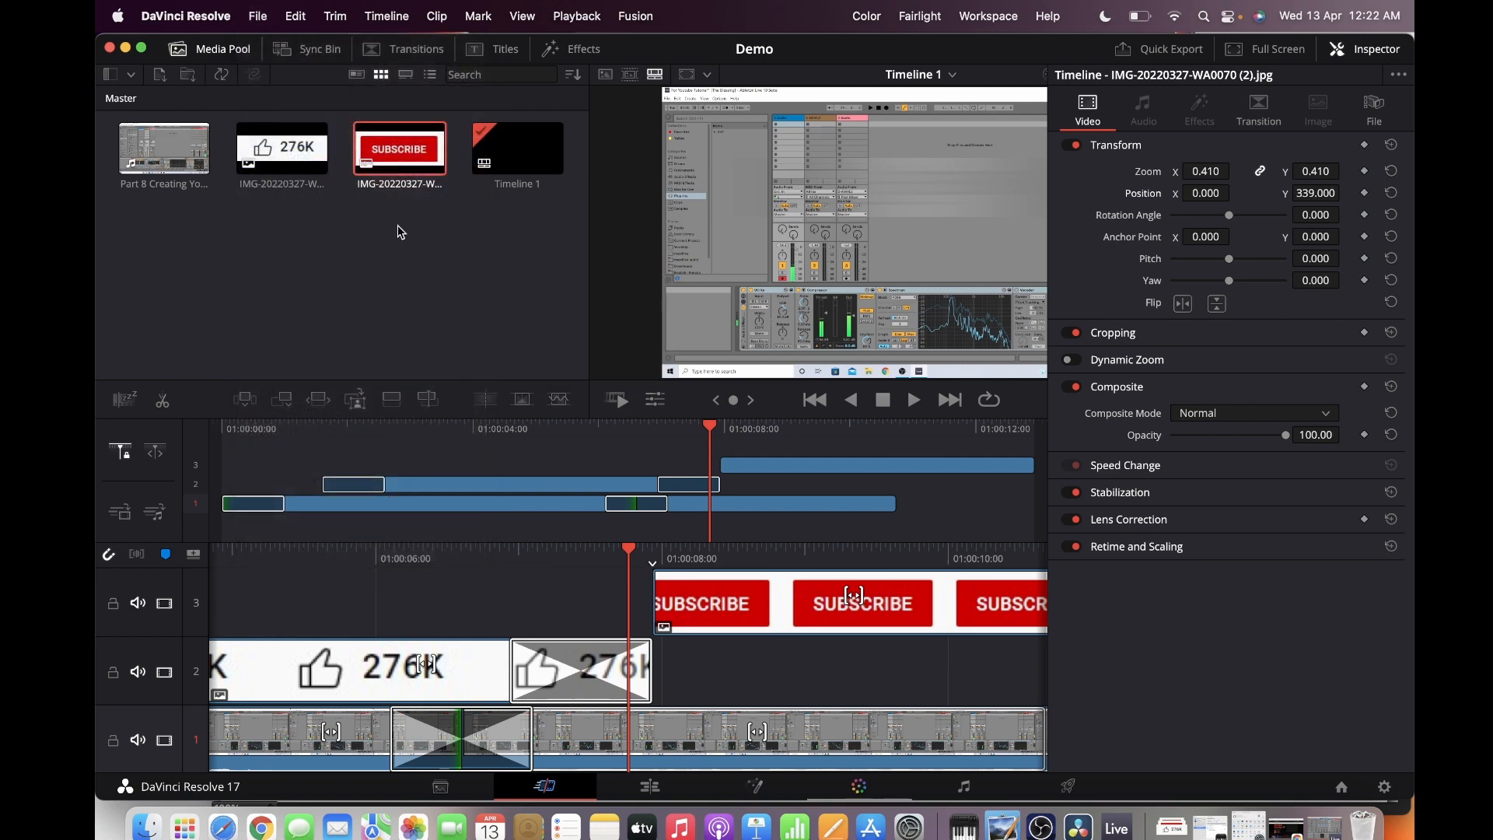
Start adding the timeline to the render queue with the Part 8 Creating You Bass Tracks folder in Youtube Project as destination
click(1068, 787)
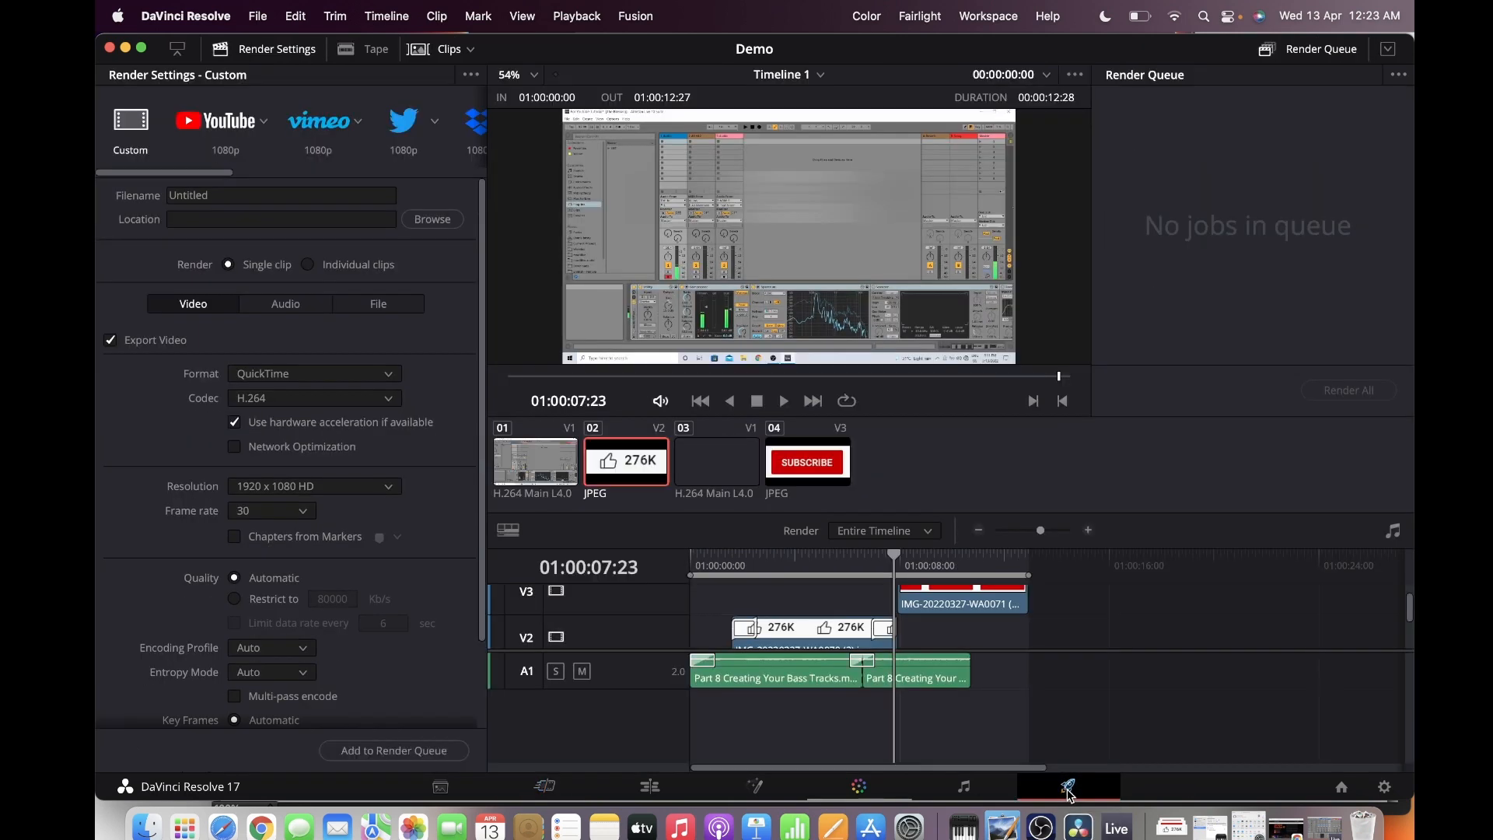
click(393, 751)
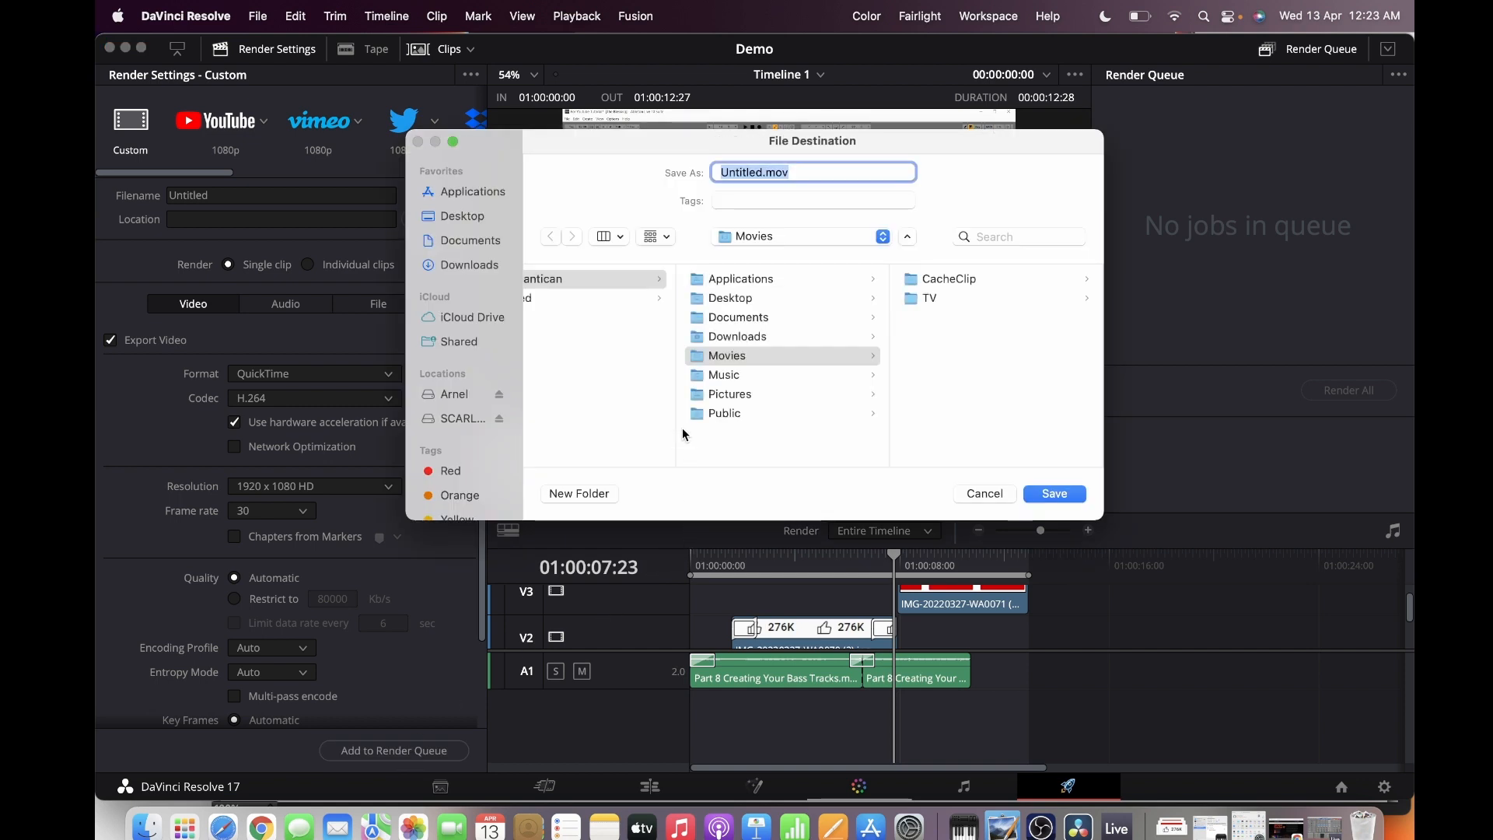
click(462, 397)
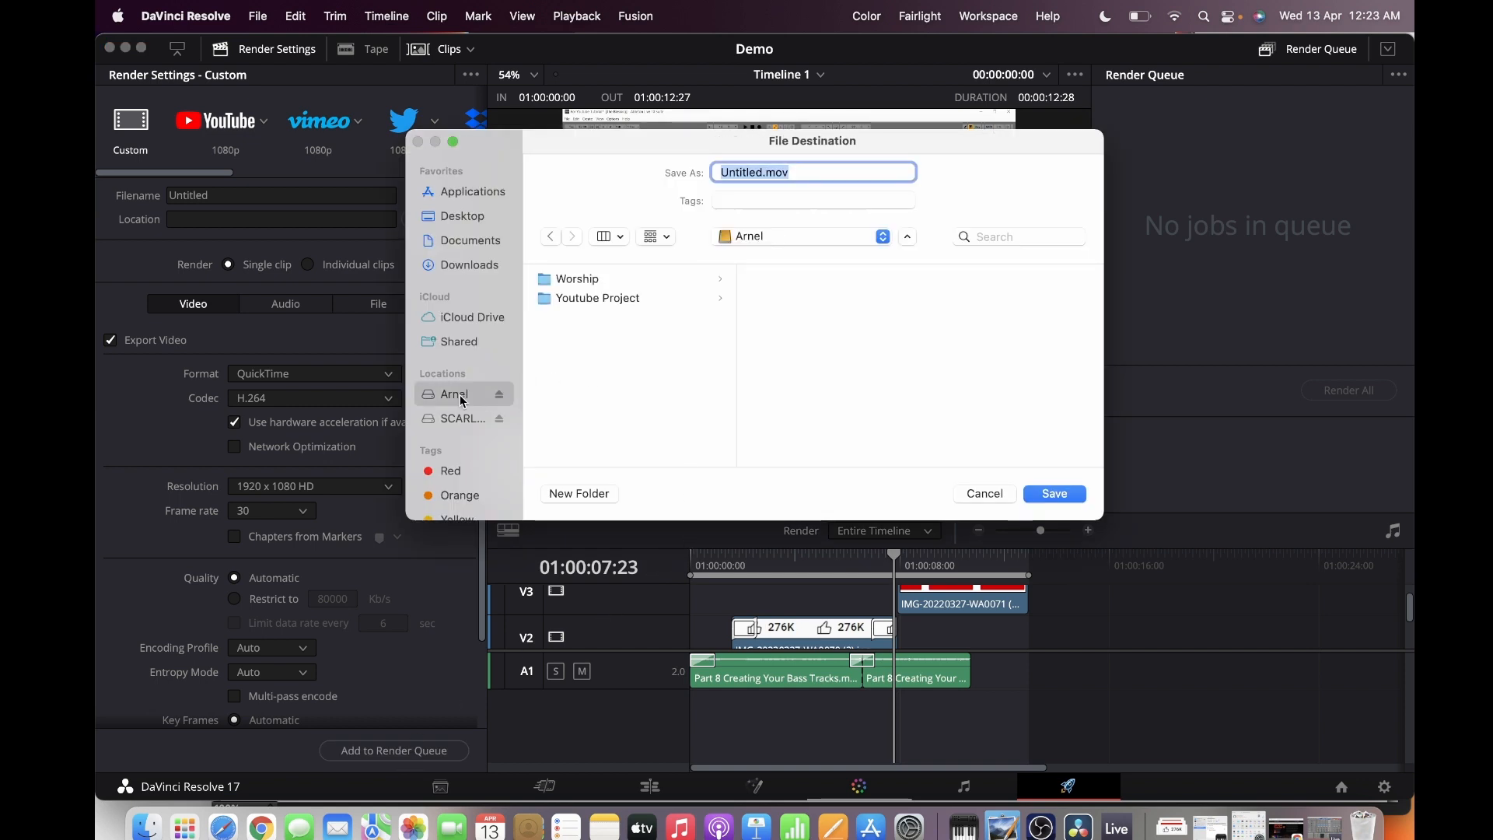
click(568, 300)
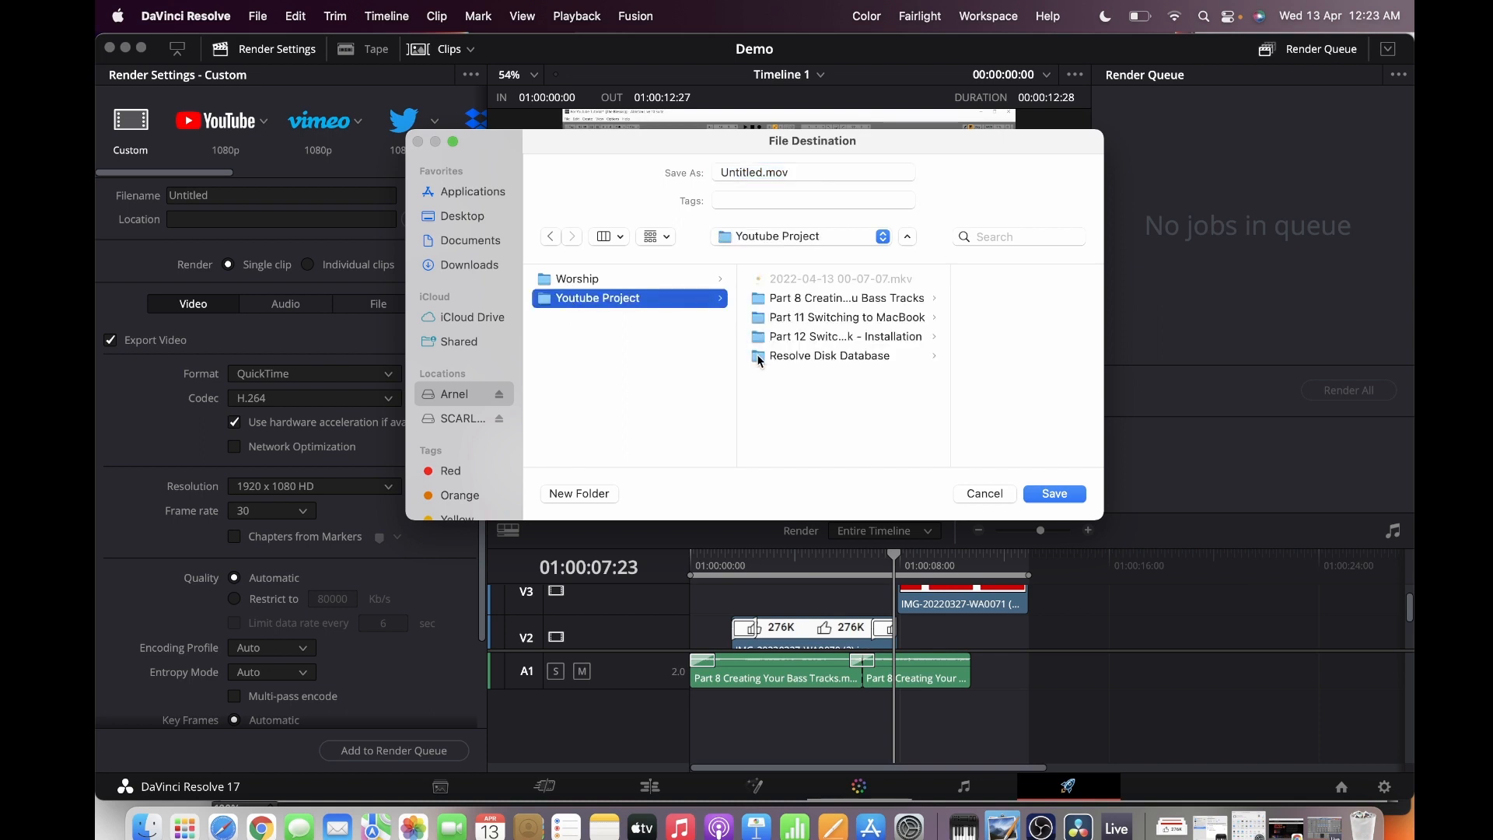
click(788, 300)
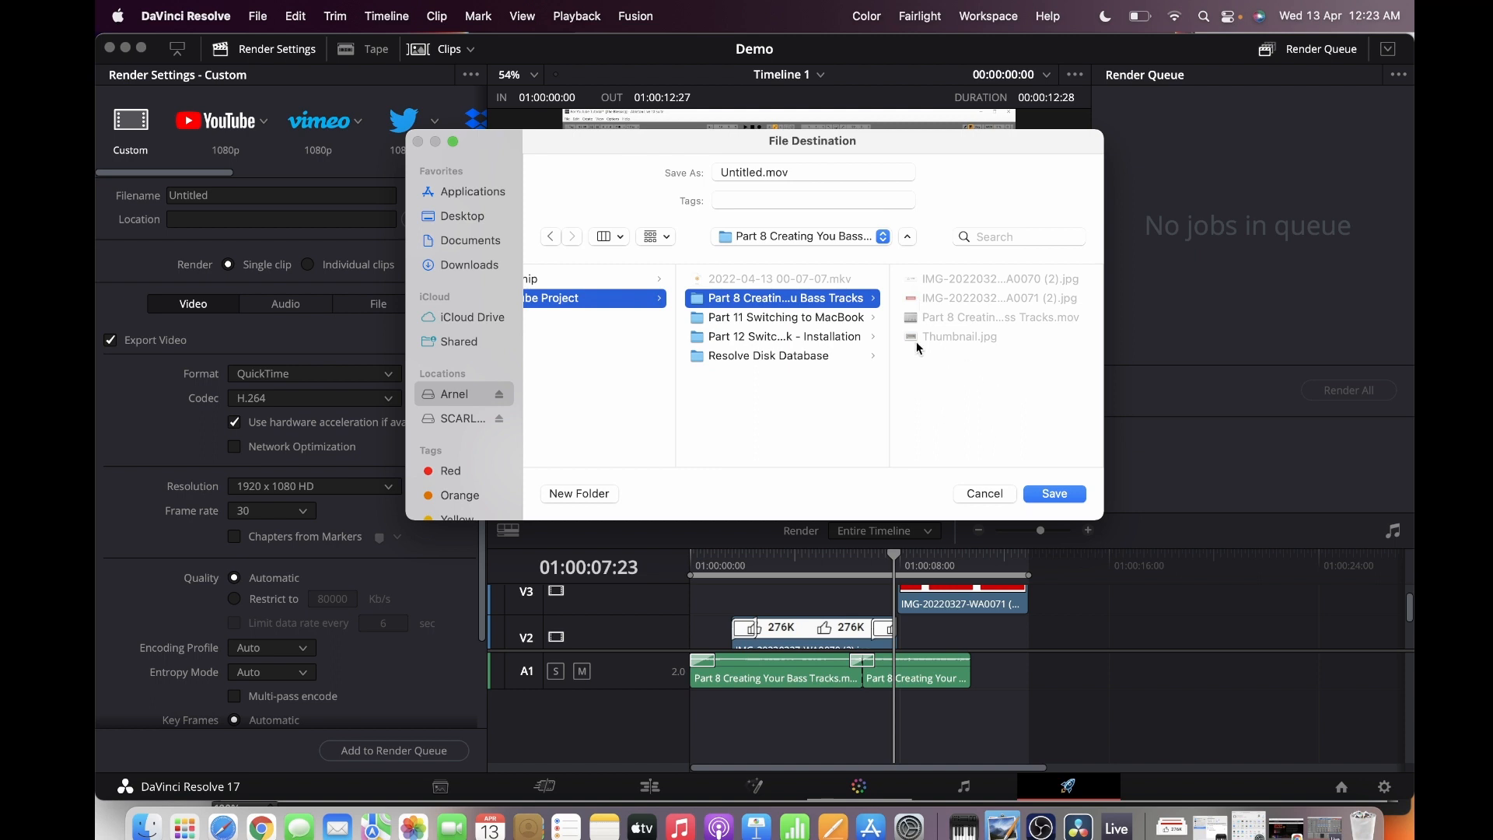
Queue the render job under the file name Demo.mov and render all queued jobs
click(753, 172)
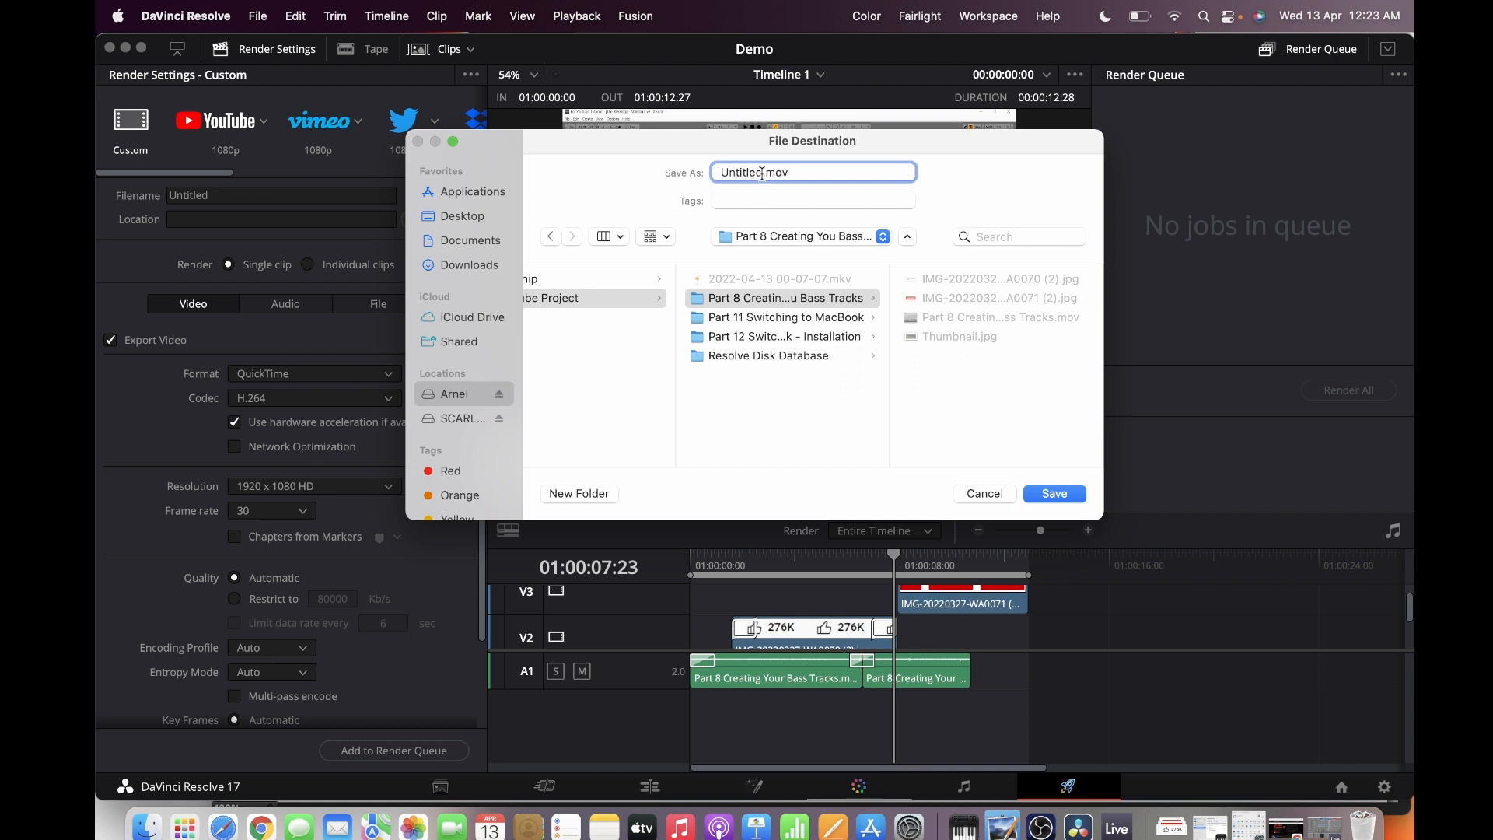
key(BackSpace)
key(BackSpace)
key(BackSpace)
key(BackSpace)
key(BackSpace)
key(BackSpace)
key(BackSpace)
key(BackSpace)
text(Demo)
click(1047, 497)
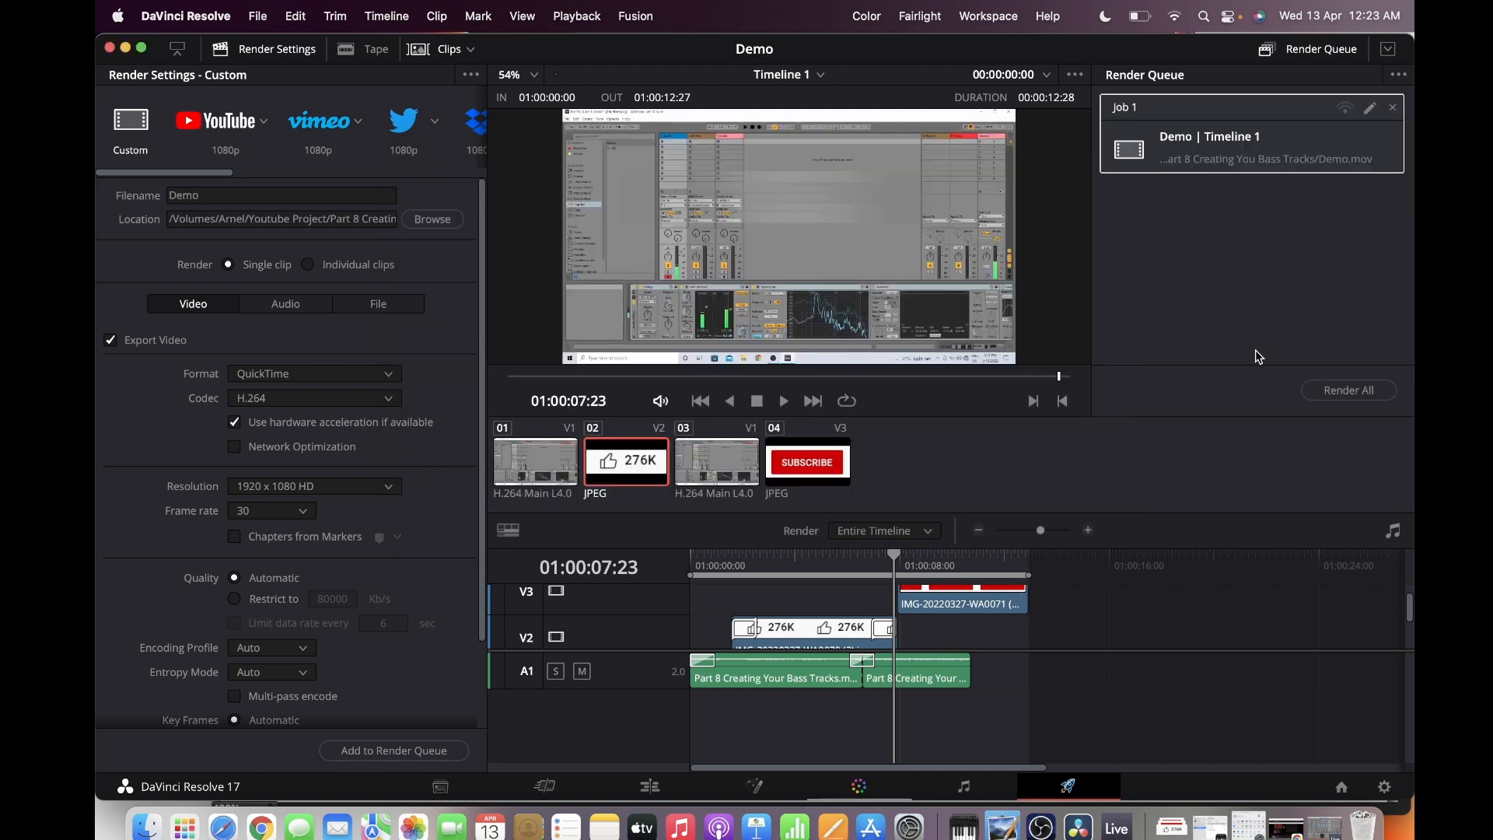
click(1326, 394)
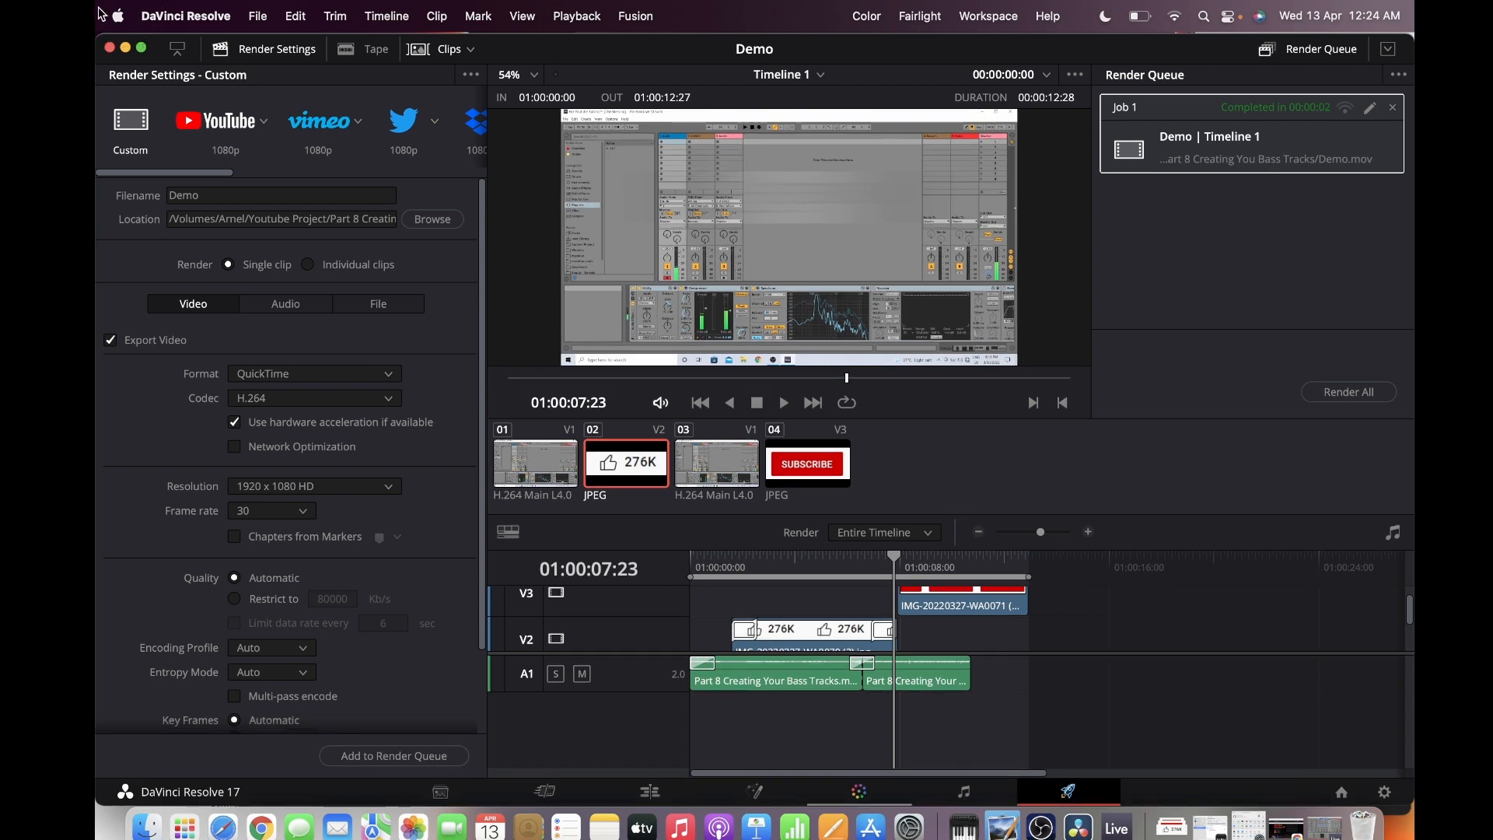
Close the editor window, play the rendered Demo video from the Finder folder in QuickTime Player and close it
click(110, 48)
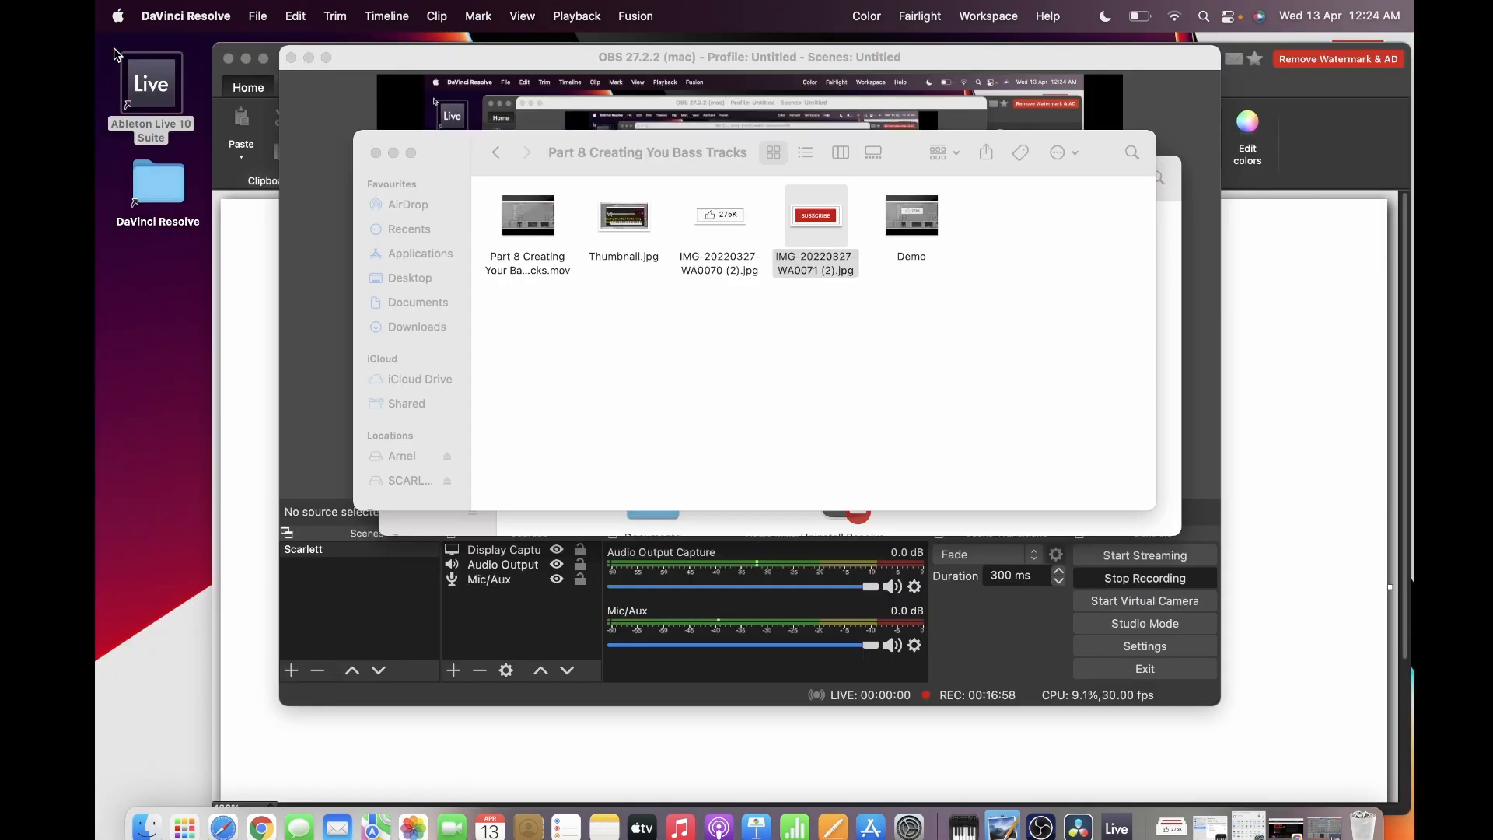
mouse_move(893, 217)
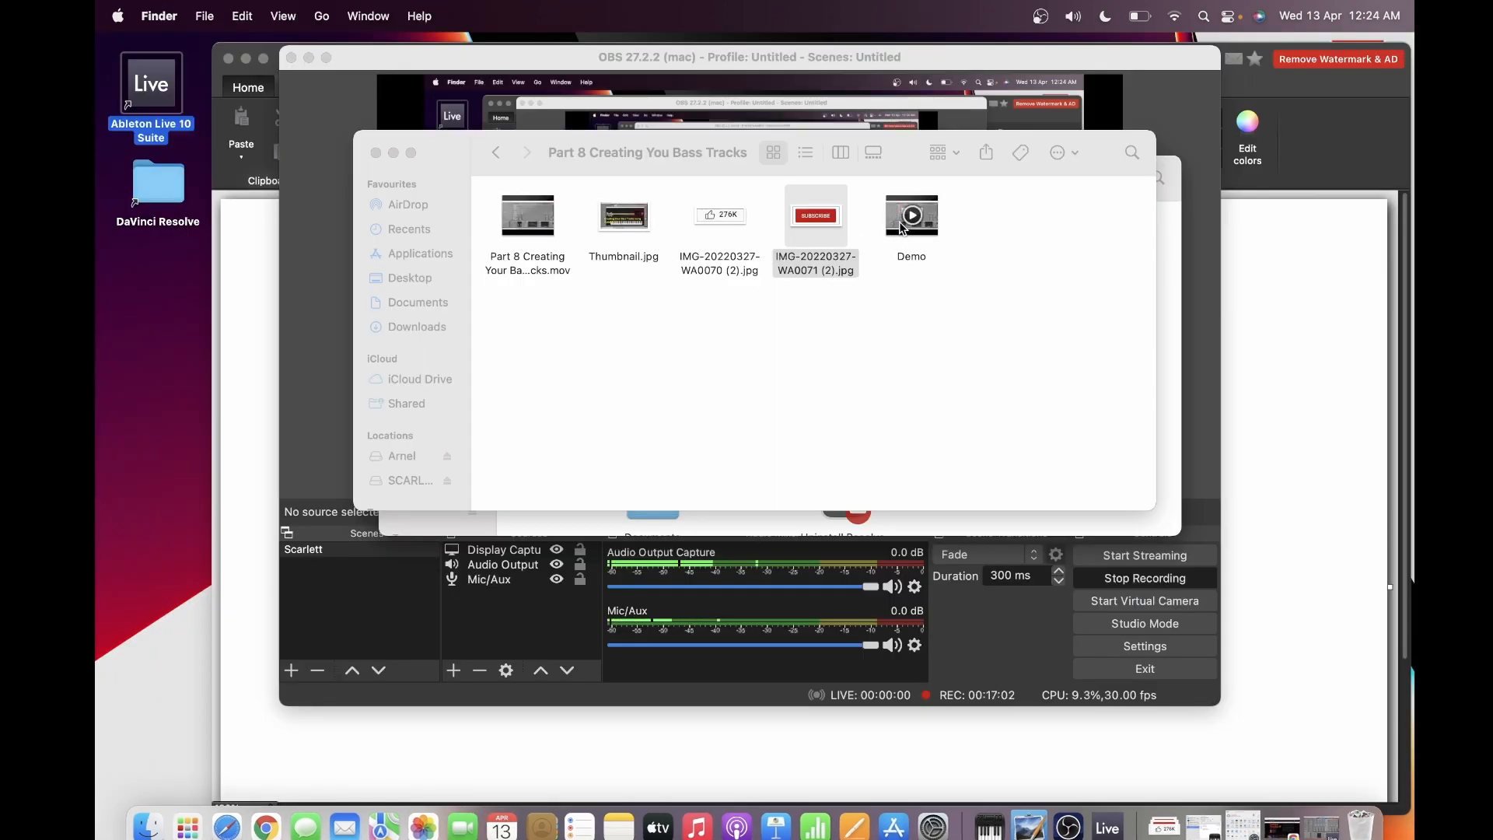
double_click(902, 225)
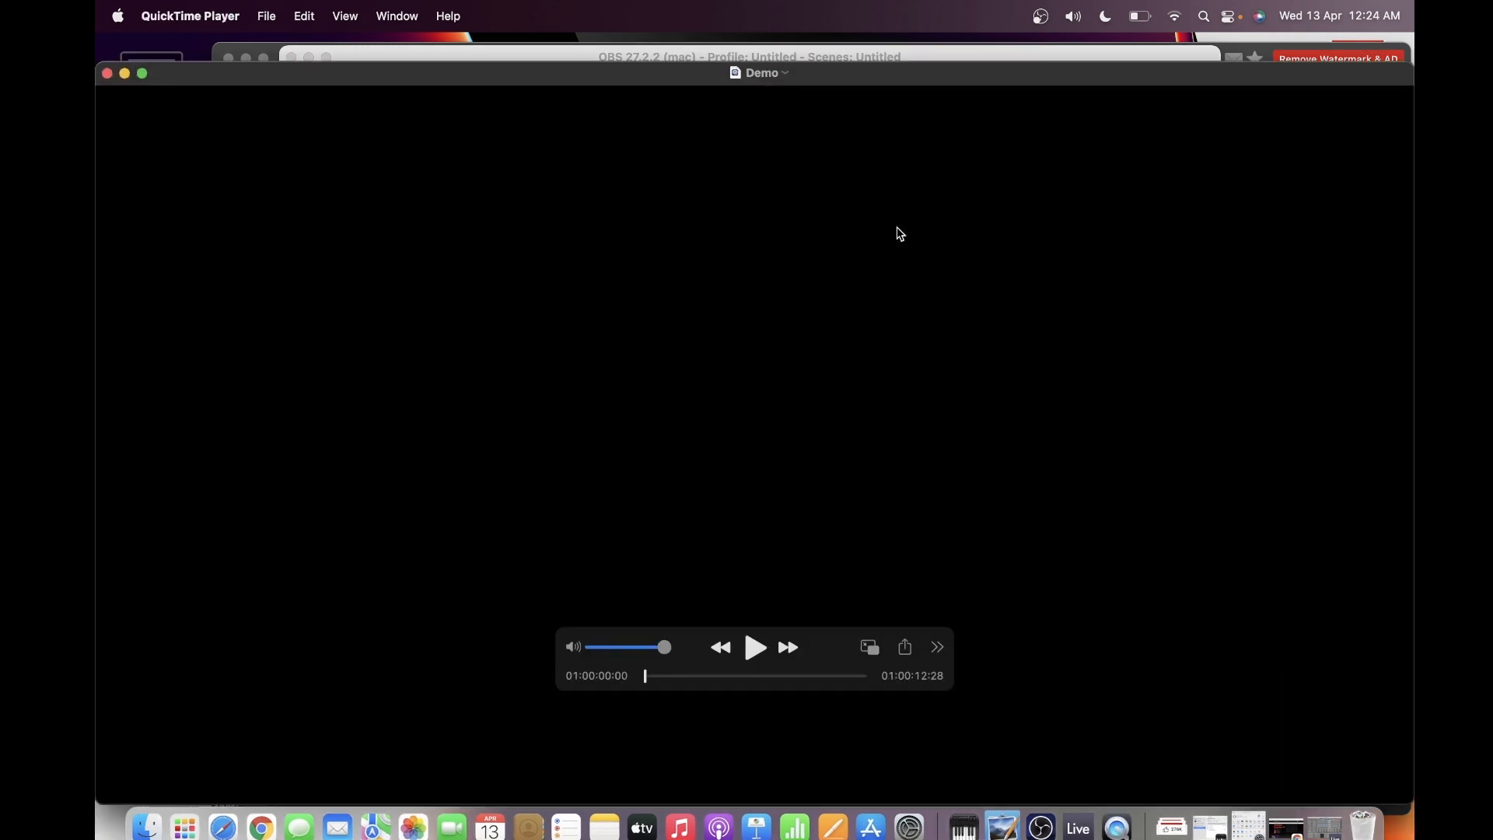
click(756, 647)
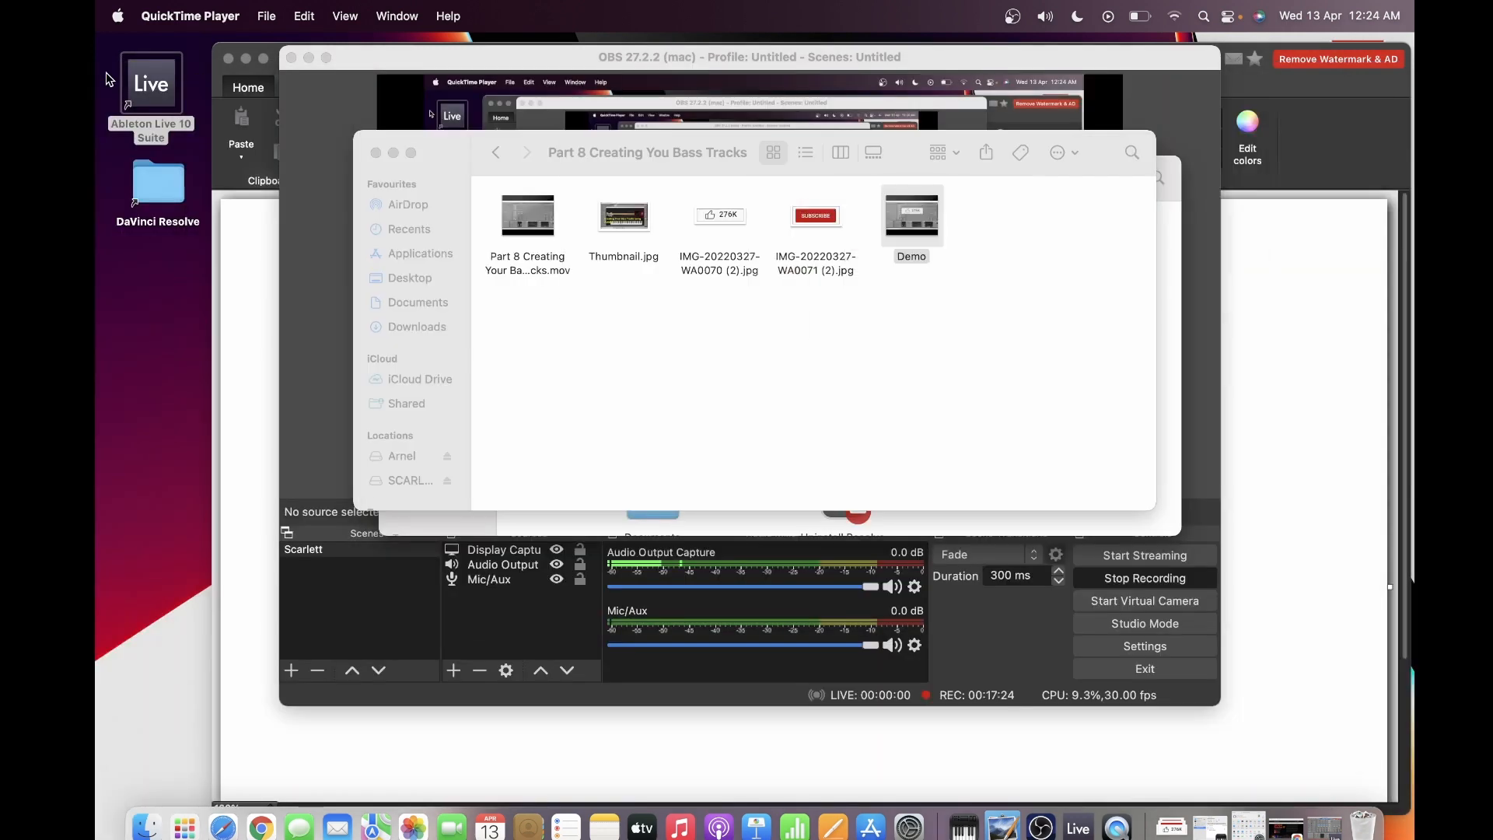
click(107, 73)
click(921, 751)
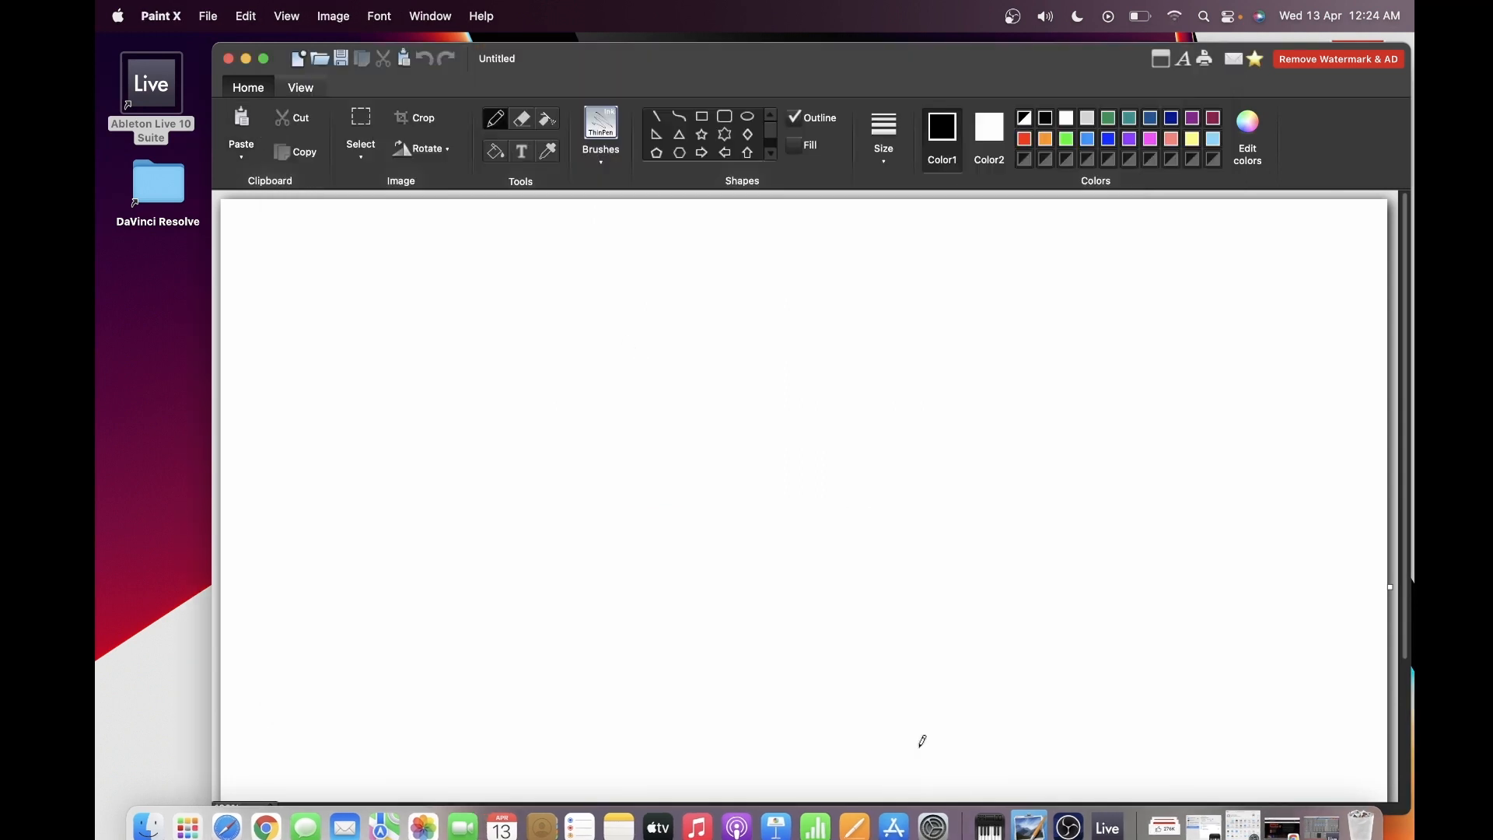